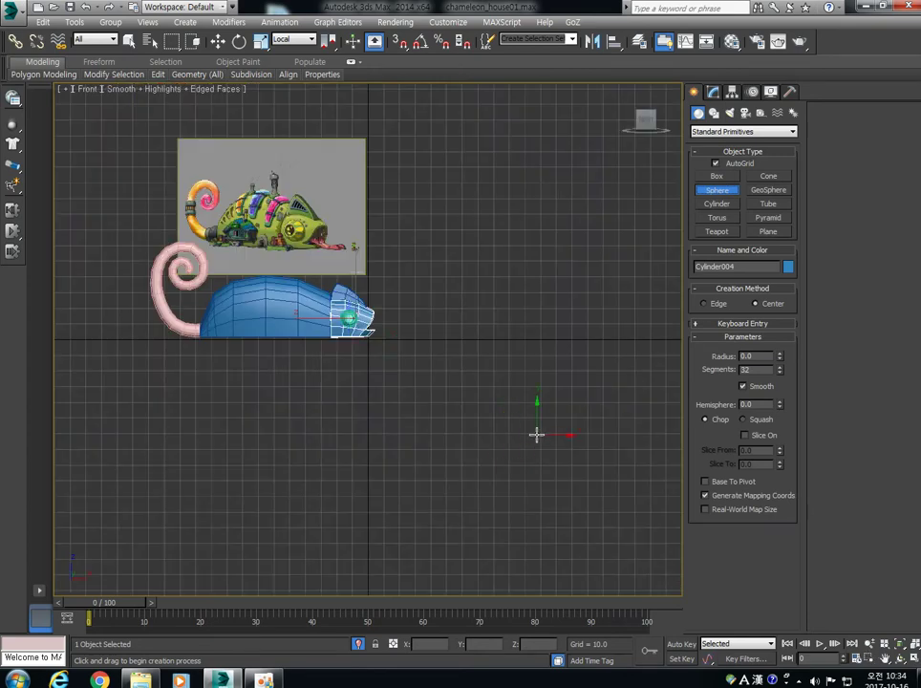
Create a thin box about 25 wide, 2.1 long and 0.6 high extending forward from the chameleon's lower jaw in the front view
{"action": "scroll", "coordinate": [315, 370], "scroll_direction": "up", "scroll_amount": 10}
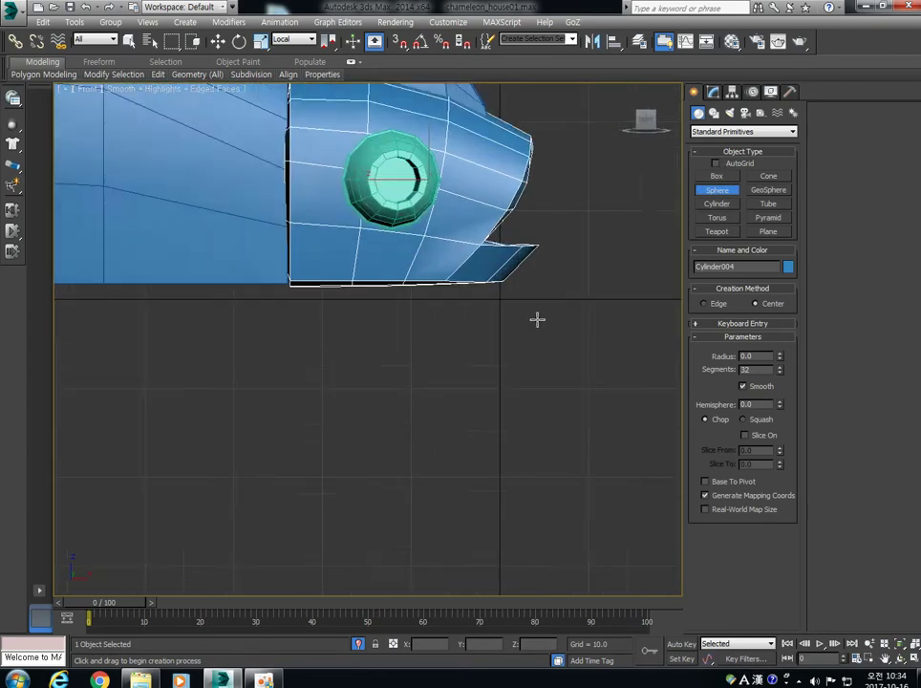
{"action": "scroll", "coordinate": [336, 372], "scroll_direction": "down", "scroll_amount": 6}
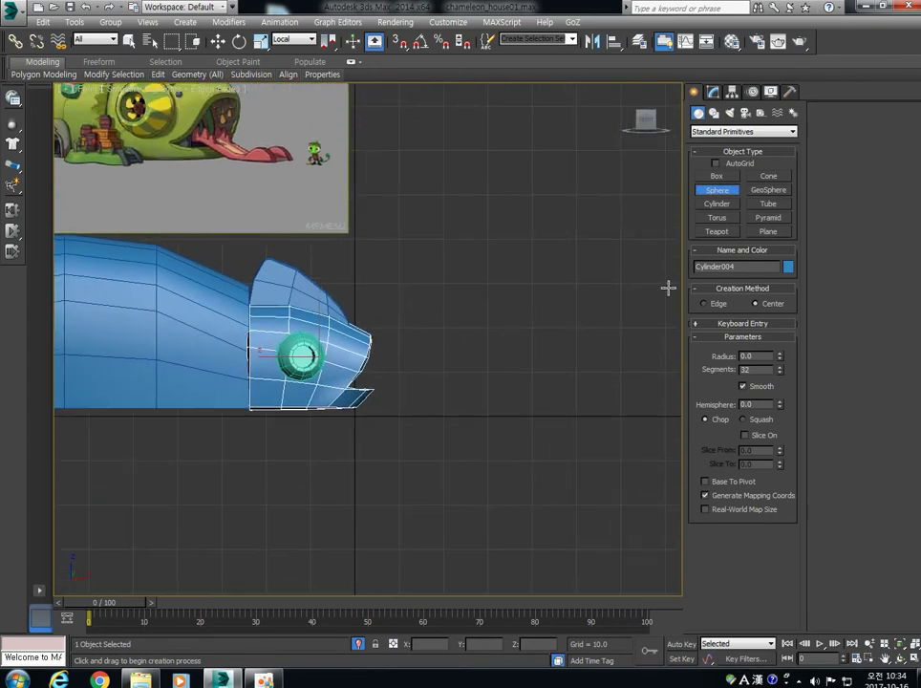
{"action": "left_click", "coordinate": [716, 177]}
{"action": "left_click_drag", "start_coordinate": [365, 381], "coordinate": [478, 386]}
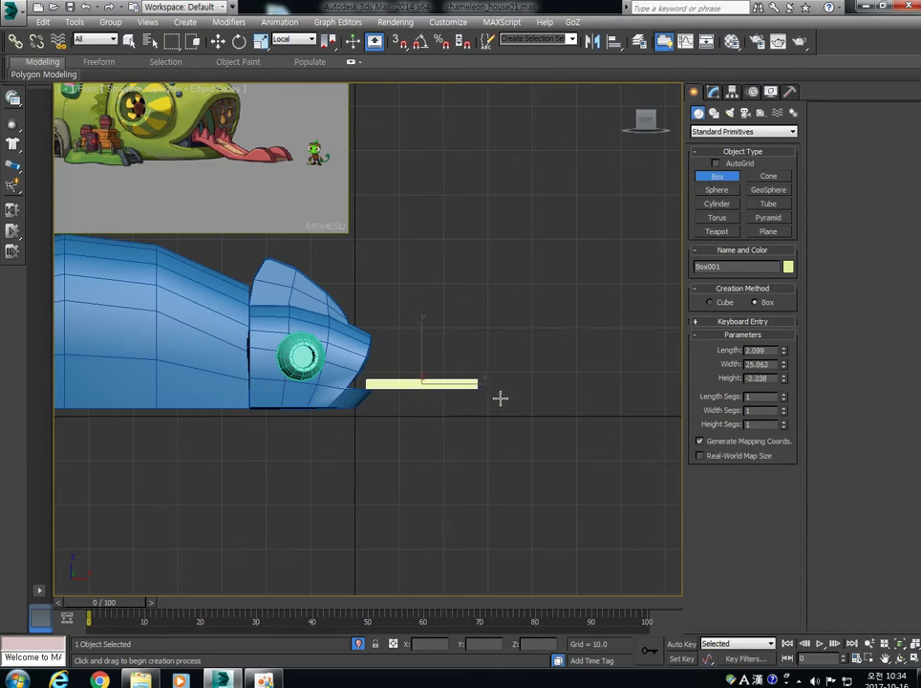
Activate the Move tool and set its reference coordinate system to View
{"action": "left_click", "coordinate": [220, 43]}
{"action": "left_click", "coordinate": [298, 40]}
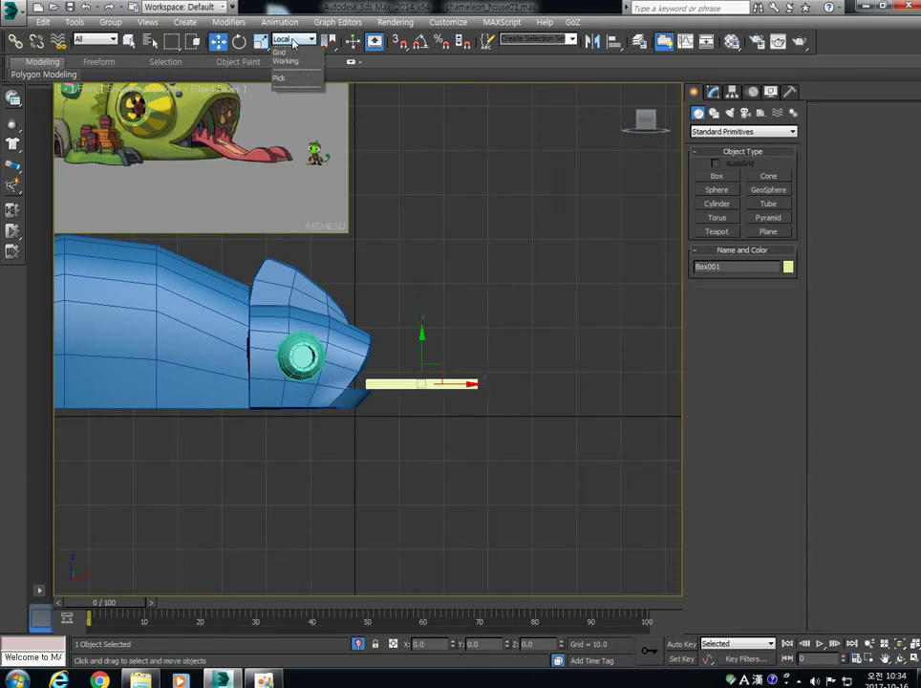
{"action": "left_click", "coordinate": [289, 51]}
Convert the new tongue box to an Editable Poly
{"action": "scroll", "coordinate": [313, 266], "scroll_direction": "up", "scroll_amount": 3}
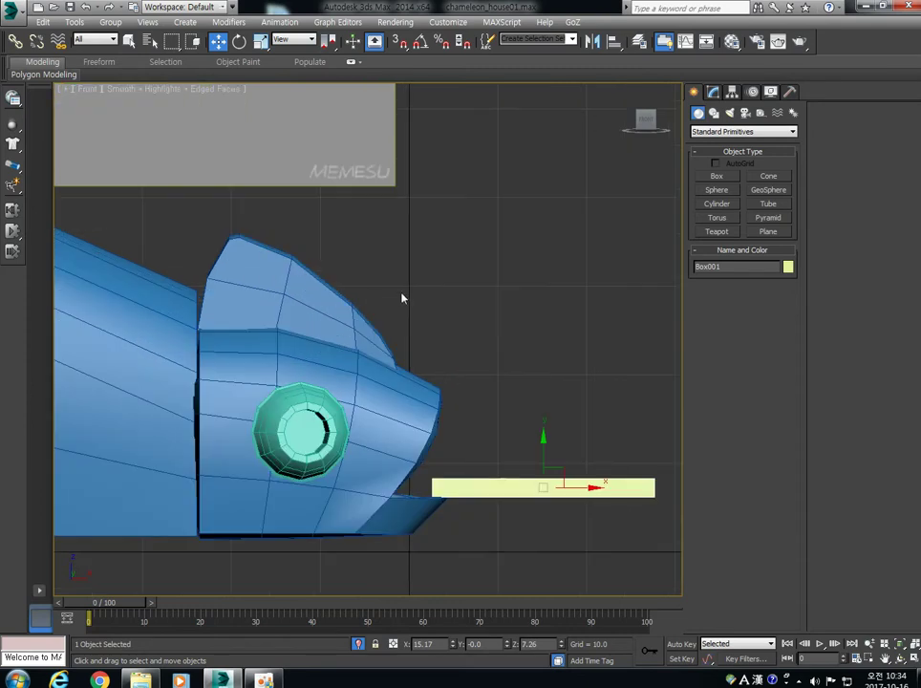
{"action": "left_click", "coordinate": [714, 91]}
{"action": "scroll", "coordinate": [664, 277], "scroll_direction": "up", "scroll_amount": 3}
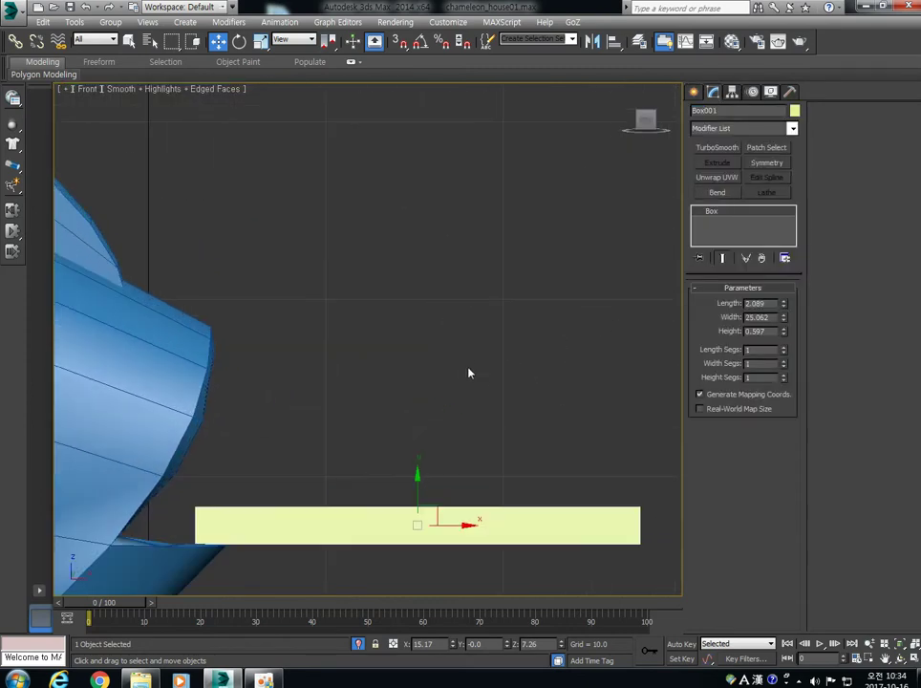
{"action": "scroll", "coordinate": [439, 325], "scroll_direction": "up", "scroll_amount": 2}
{"action": "scroll", "coordinate": [442, 323], "scroll_direction": "down", "scroll_amount": 2}
{"action": "right_click", "coordinate": [442, 459]}
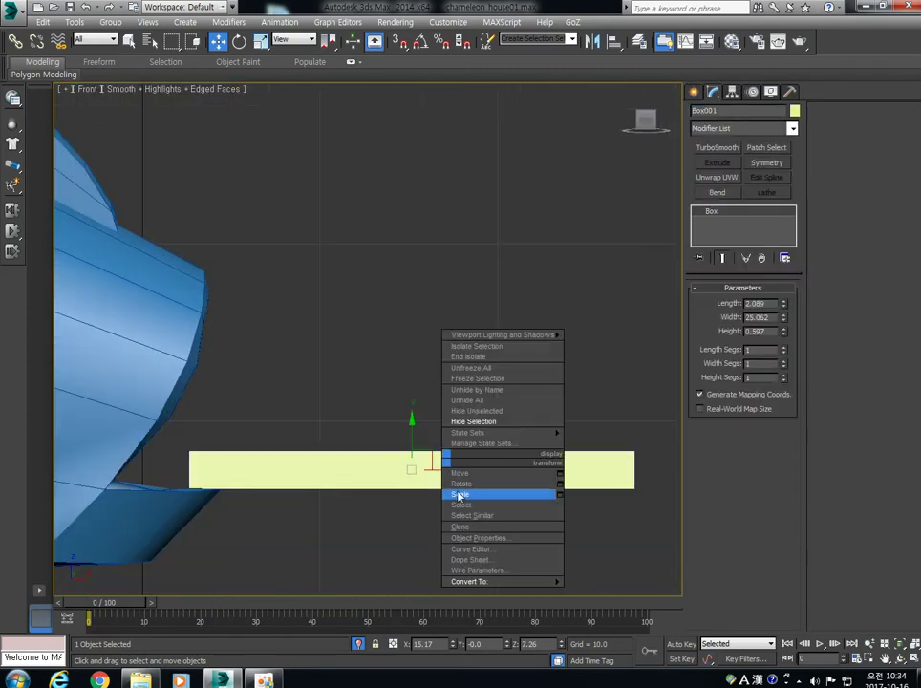
{"action": "mouse_move", "coordinate": [516, 582]}
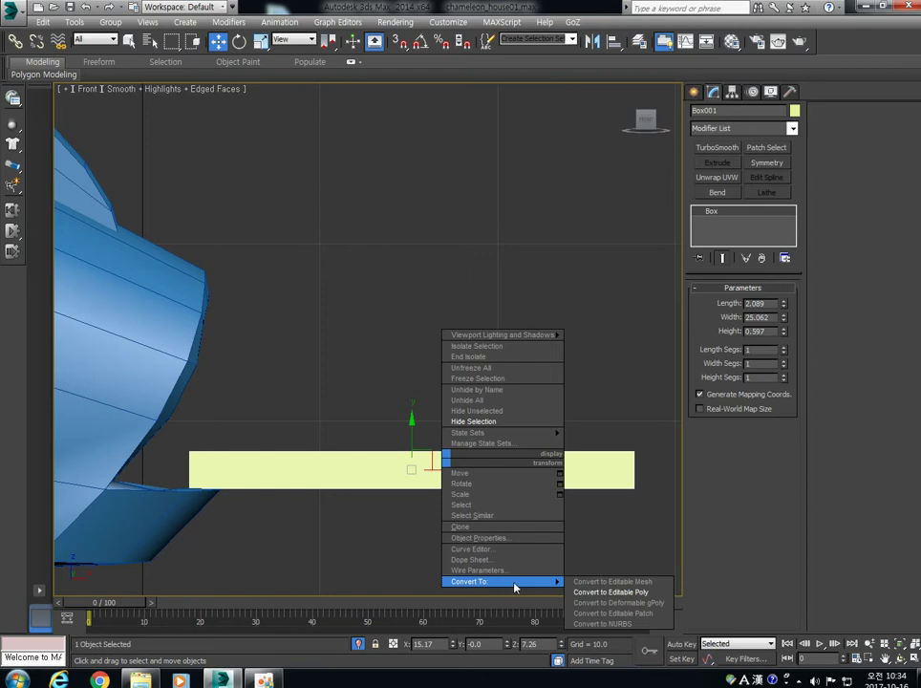
{"action": "left_click", "coordinate": [579, 596]}
Move the tongue box along Y to about -38.3 so it lines up with the mouth
{"action": "middle_click_drag", "start_coordinate": [382, 458], "coordinate": [395, 403], "text": "alt"}
{"action": "left_click_drag", "start_coordinate": [454, 383], "coordinate": [294, 409]}
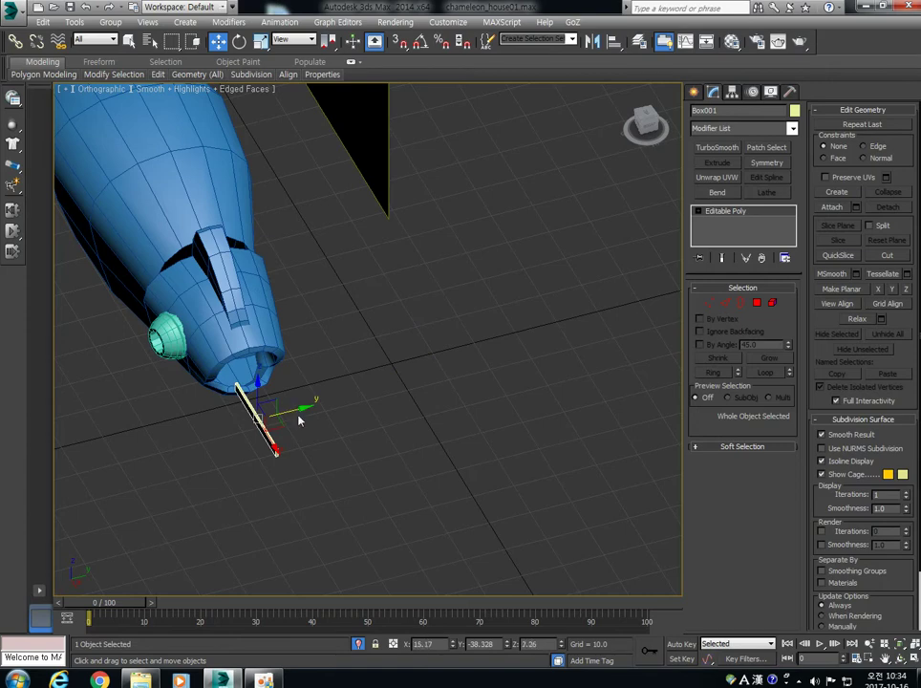
{"action": "key", "text": "l"}
{"action": "key", "text": "f"}
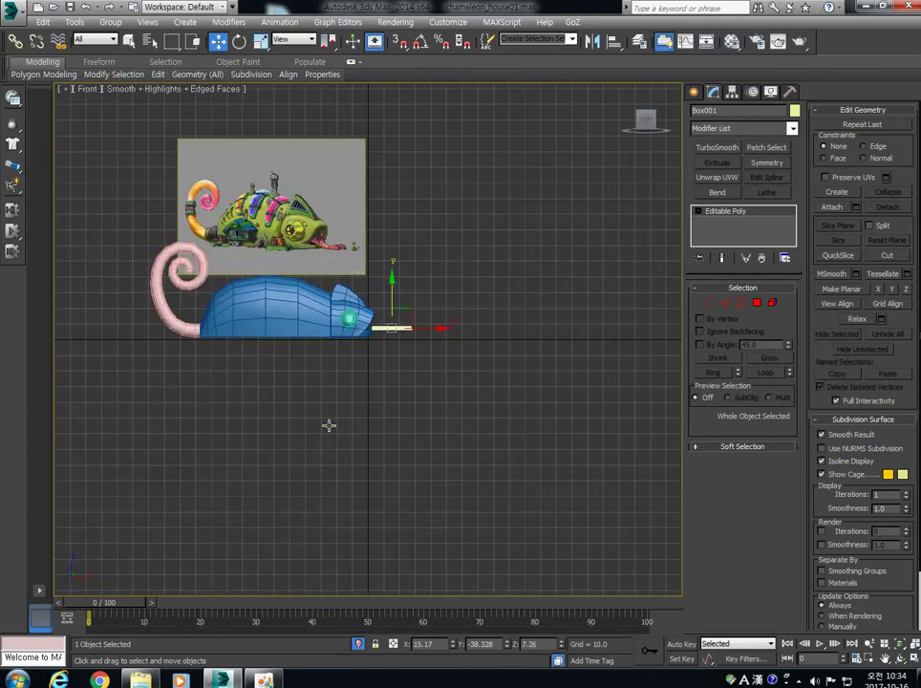
Thin the tongue box slightly by lowering its upper vertices at both ends in the front view
{"action": "scroll", "coordinate": [375, 317], "scroll_direction": "up", "scroll_amount": 5}
{"action": "middle_click_drag", "start_coordinate": [248, 281], "coordinate": [365, 352]}
{"action": "scroll", "coordinate": [400, 381], "scroll_direction": "down", "scroll_amount": 2}
{"action": "scroll", "coordinate": [381, 364], "scroll_direction": "up", "scroll_amount": 3}
{"action": "left_click", "coordinate": [726, 303]}
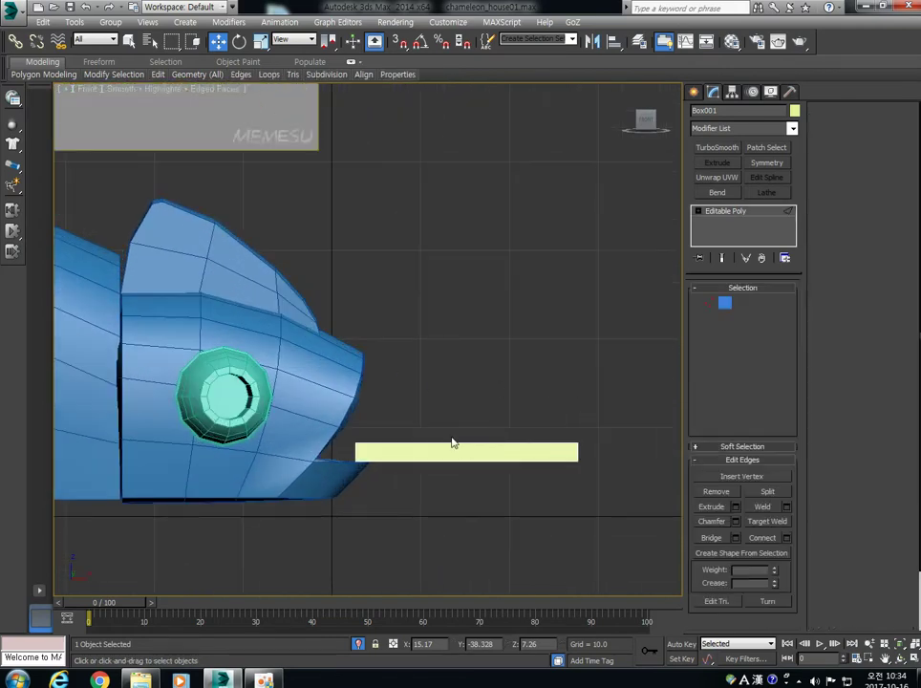
{"action": "scroll", "coordinate": [422, 421], "scroll_direction": "up", "scroll_amount": 4}
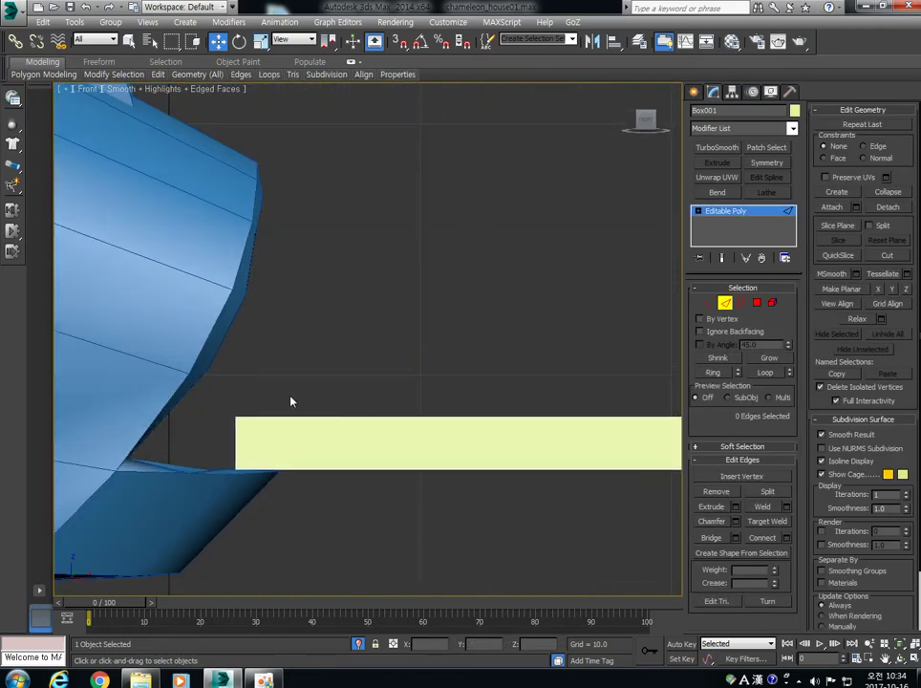
{"action": "key", "text": "1"}
{"action": "left_click_drag", "start_coordinate": [216, 391], "coordinate": [530, 435]}
{"action": "middle_click_drag", "start_coordinate": [530, 436], "coordinate": [470, 436]}
{"action": "scroll", "coordinate": [469, 435], "scroll_direction": "down", "scroll_amount": 5}
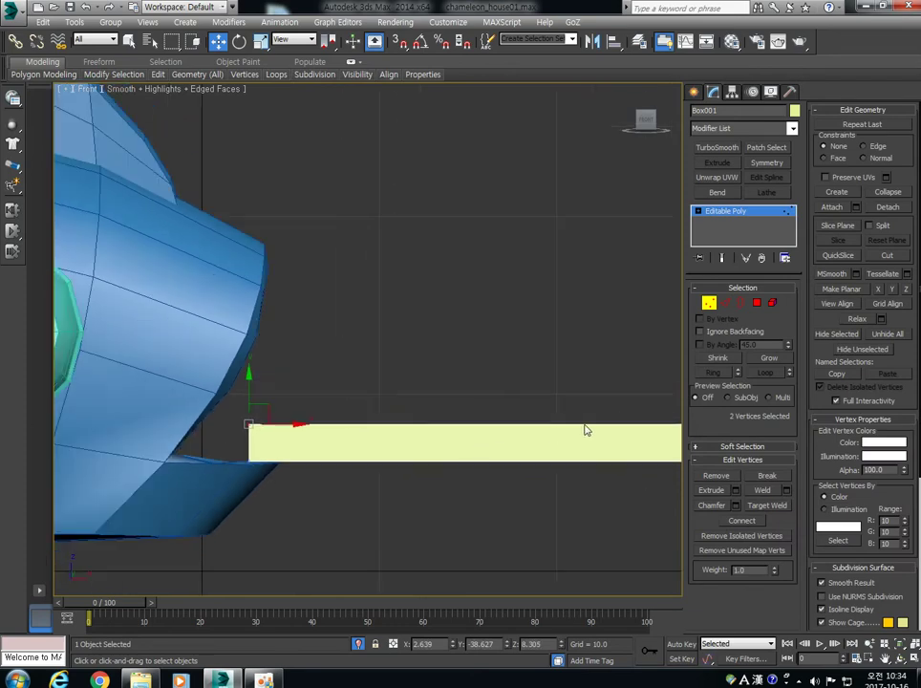
{"action": "left_click_drag", "start_coordinate": [564, 405], "coordinate": [612, 444], "text": "ctrl"}
{"action": "left_click_drag", "start_coordinate": [477, 387], "coordinate": [477, 394]}
Lower the tongue's outer end vertices to ground level, Z about 1.4, and pull them back slightly toward the head
{"action": "left_click_drag", "start_coordinate": [556, 398], "coordinate": [620, 471]}
{"action": "left_click_drag", "start_coordinate": [589, 407], "coordinate": [595, 459]}
{"action": "scroll", "coordinate": [315, 260], "scroll_direction": "down", "scroll_amount": 5}
{"action": "scroll", "coordinate": [334, 287], "scroll_direction": "up", "scroll_amount": 3}
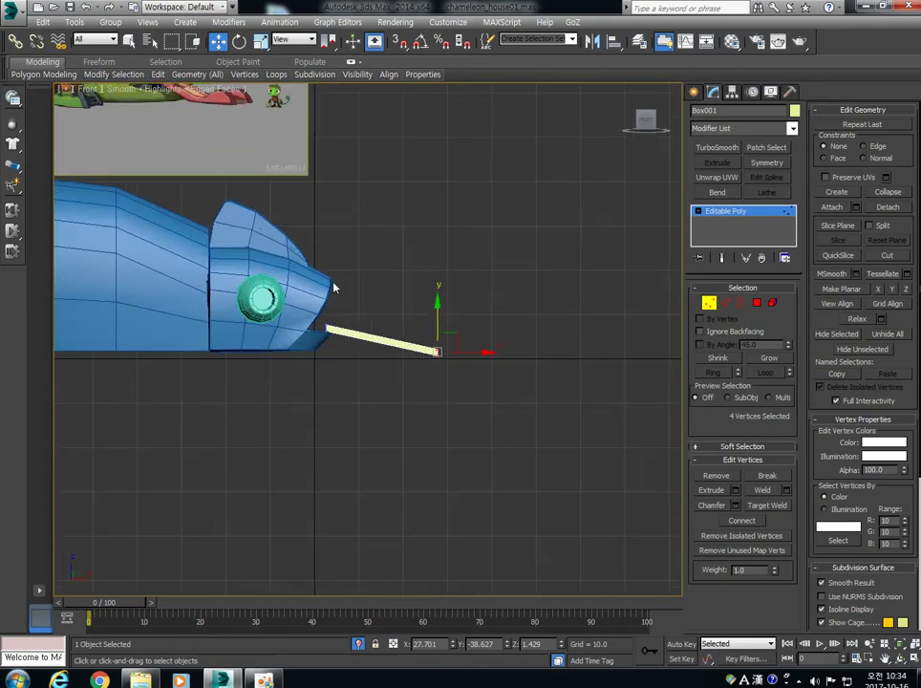
{"action": "left_click_drag", "start_coordinate": [483, 356], "coordinate": [458, 355]}
Widen the tongue slightly by moving its long side polygon outward along Y
{"action": "middle_click_drag", "start_coordinate": [492, 351], "coordinate": [403, 343], "text": "alt"}
{"action": "scroll", "coordinate": [443, 361], "scroll_direction": "up", "scroll_amount": 5}
{"action": "left_click", "coordinate": [753, 305]}
{"action": "middle_click_drag", "start_coordinate": [465, 323], "coordinate": [363, 324], "text": "alt"}
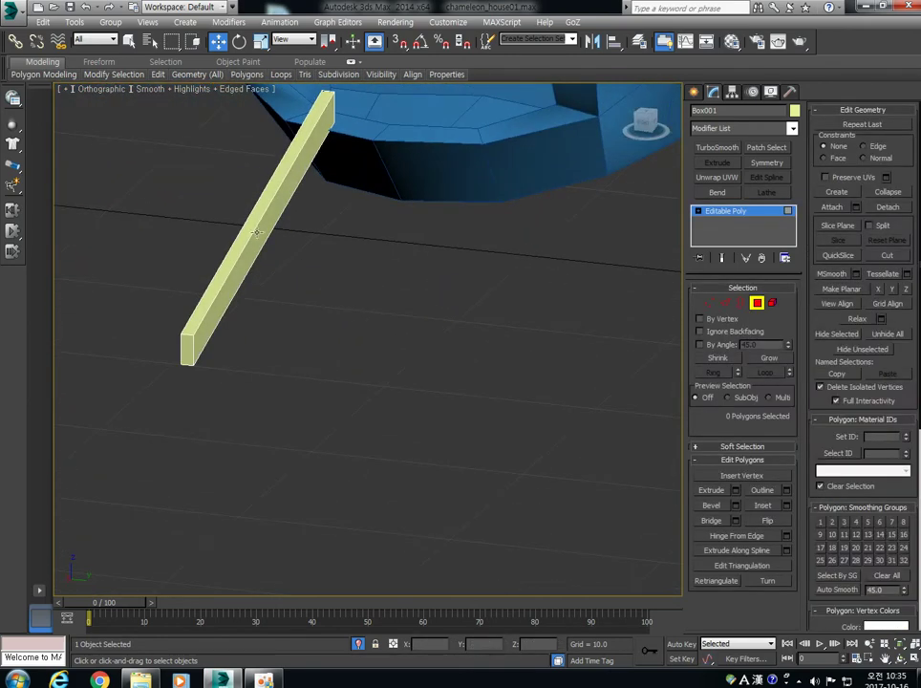
{"action": "left_click", "coordinate": [259, 235]}
{"action": "left_click_drag", "start_coordinate": [298, 235], "coordinate": [307, 237]}
{"action": "middle_click_drag", "start_coordinate": [307, 237], "coordinate": [329, 269], "text": "alt"}
{"action": "middle_click_drag", "start_coordinate": [313, 227], "coordinate": [382, 302], "text": "alt"}
Delete the polygon closing the tongue's outer end
{"action": "left_click", "coordinate": [730, 304]}
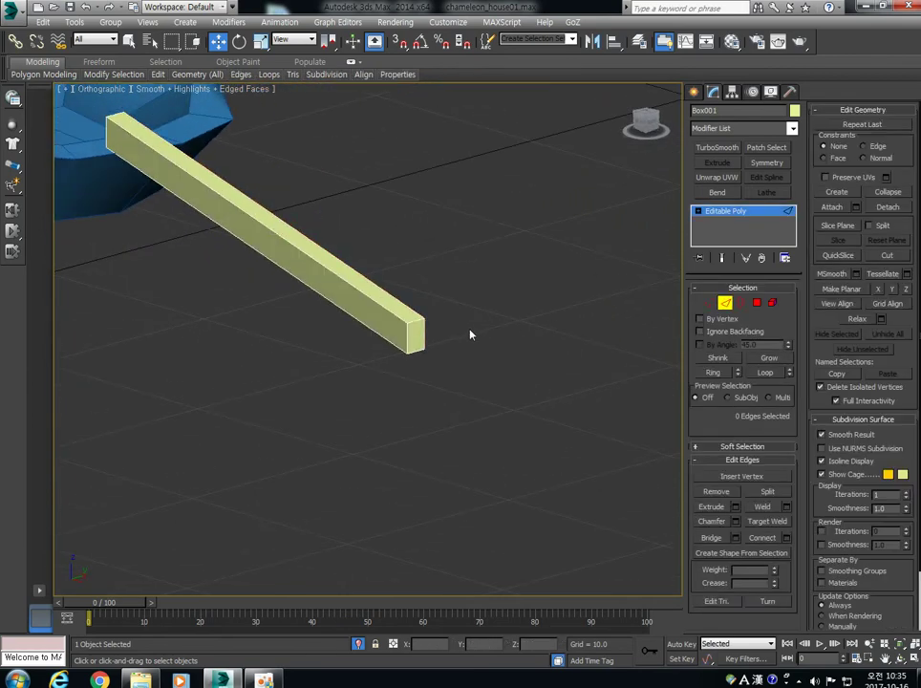
{"action": "left_click", "coordinate": [758, 302]}
{"action": "left_click", "coordinate": [416, 334]}
{"action": "left_click", "coordinate": [629, 339]}
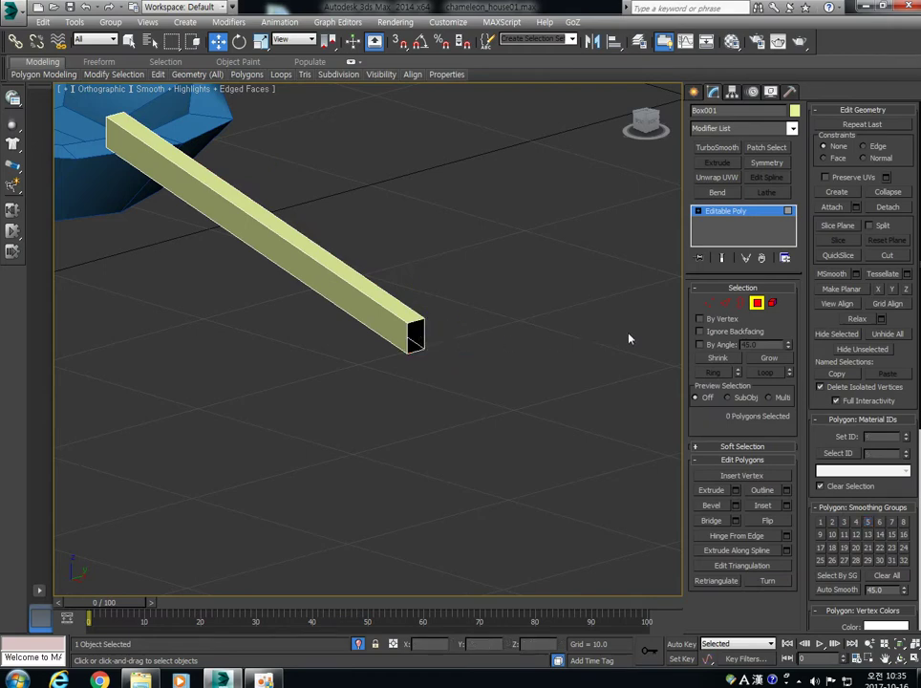
Extend the open border at the tongue's outer end into a flat new segment reaching X about 30.3
{"action": "left_click", "coordinate": [741, 302]}
{"action": "left_click", "coordinate": [421, 330]}
{"action": "left_click_drag", "start_coordinate": [425, 335], "coordinate": [547, 386], "text": "shift"}
{"action": "scroll", "coordinate": [325, 315], "scroll_direction": "down", "scroll_amount": 4}
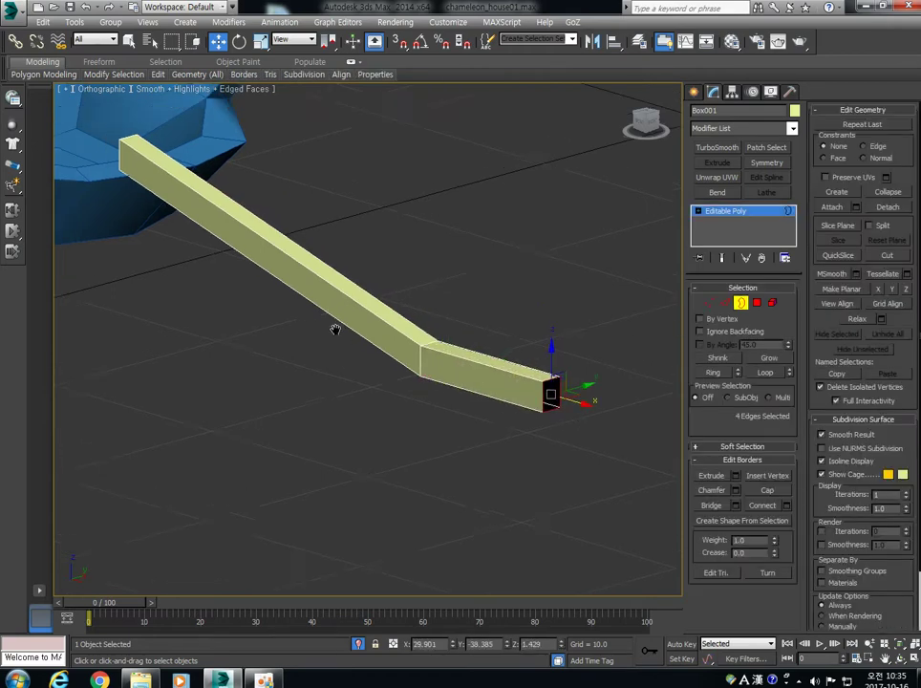
{"action": "middle_click_drag", "start_coordinate": [331, 349], "coordinate": [257, 301], "text": "alt"}
{"action": "scroll", "coordinate": [286, 298], "scroll_direction": "up", "scroll_amount": 3}
{"action": "scroll", "coordinate": [284, 295], "scroll_direction": "down", "scroll_amount": 3}
{"action": "scroll", "coordinate": [257, 301], "scroll_direction": "up", "scroll_amount": 5}
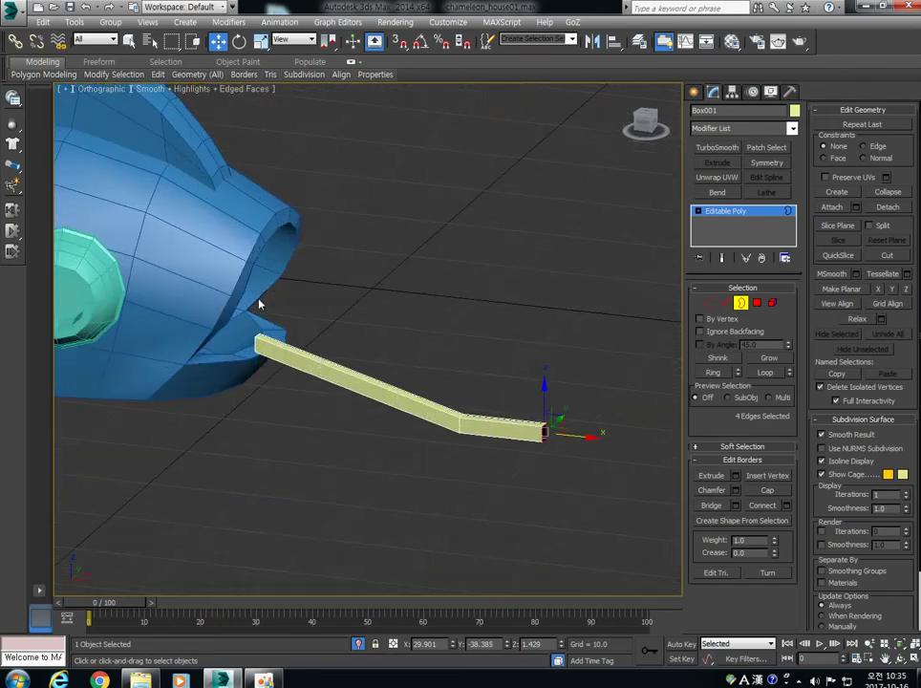
{"action": "left_click_drag", "start_coordinate": [581, 436], "coordinate": [585, 437]}
Examine the tongue's shape and proportions against the chameleon reference
{"action": "middle_click_drag", "start_coordinate": [216, 202], "coordinate": [476, 381]}
{"action": "scroll", "coordinate": [450, 371], "scroll_direction": "down", "scroll_amount": 4}
{"action": "scroll", "coordinate": [443, 191], "scroll_direction": "up", "scroll_amount": 8}
{"action": "middle_click_drag", "start_coordinate": [497, 407], "coordinate": [359, 250]}
{"action": "middle_click_drag", "start_coordinate": [464, 426], "coordinate": [286, 241]}
{"action": "scroll", "coordinate": [312, 323], "scroll_direction": "down", "scroll_amount": 6}
{"action": "middle_click_drag", "start_coordinate": [329, 447], "coordinate": [339, 355]}
{"action": "scroll", "coordinate": [340, 355], "scroll_direction": "up", "scroll_amount": 2}
{"action": "scroll", "coordinate": [338, 355], "scroll_direction": "up", "scroll_amount": 3}
Delete the polygon closing the tongue's inner end at the mouth
{"action": "key", "text": "f"}
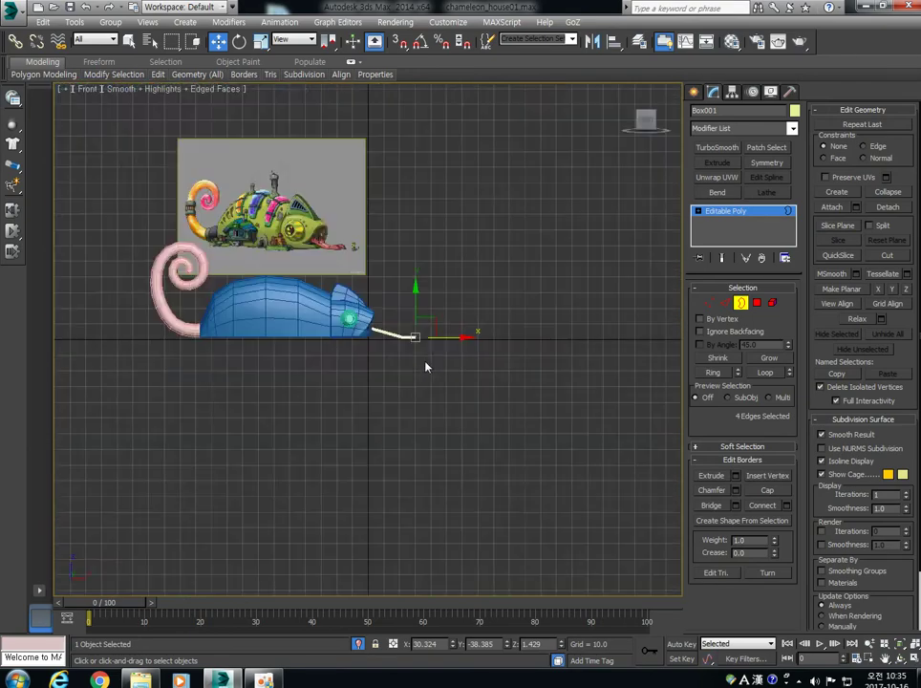
{"action": "scroll", "coordinate": [427, 363], "scroll_direction": "up", "scroll_amount": 5}
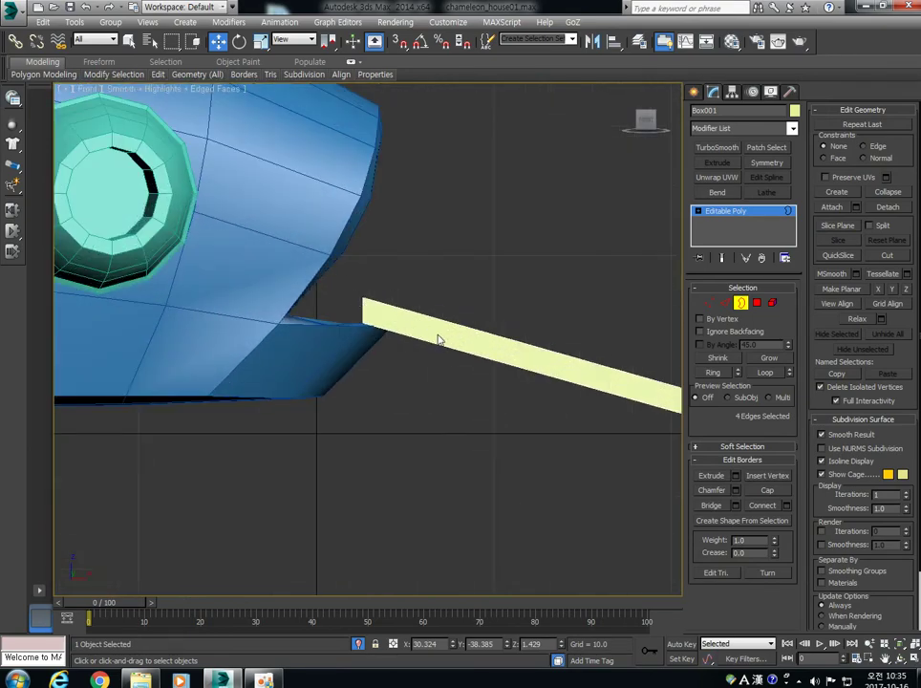
{"action": "middle_click_drag", "start_coordinate": [440, 341], "coordinate": [427, 335], "text": "alt"}
{"action": "key", "text": "4"}
{"action": "left_click", "coordinate": [390, 333]}
{"action": "key", "text": "Delete"}
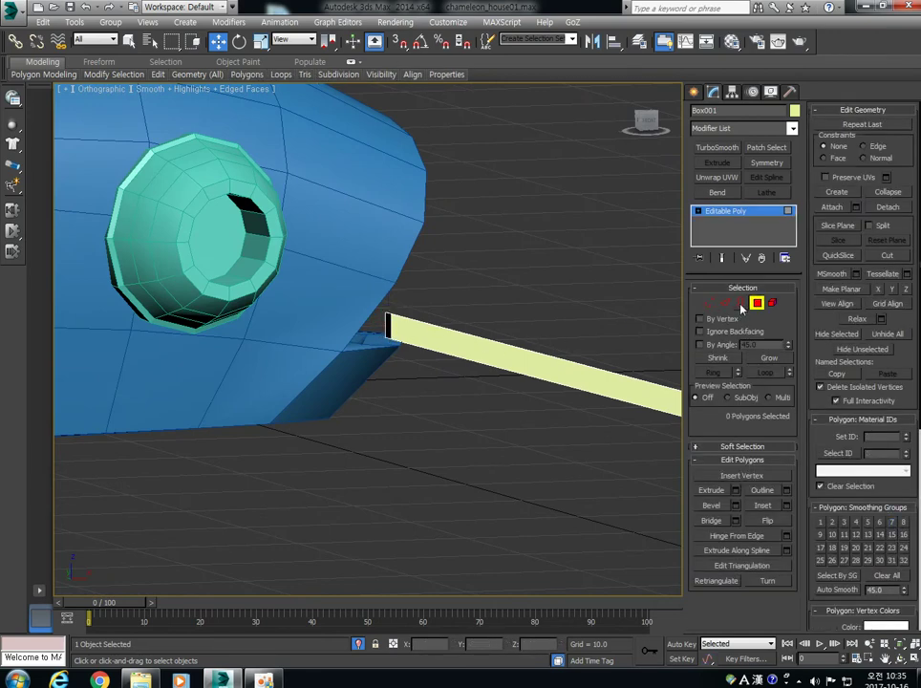
Extend the tongue's inner open border into the mouth as a flat segment ending at X about 0.9
{"action": "left_click", "coordinate": [740, 304]}
{"action": "left_click", "coordinate": [391, 324]}
{"action": "left_click_drag", "start_coordinate": [417, 336], "coordinate": [361, 327]}
Chamfer the edge loop at the tongue's upper bend near the mouth with amount 1.233 and 3 segments
{"action": "middle_click_drag", "start_coordinate": [526, 345], "coordinate": [499, 378], "text": "alt"}
{"action": "scroll", "coordinate": [489, 363], "scroll_direction": "down", "scroll_amount": 2}
{"action": "scroll", "coordinate": [493, 364], "scroll_direction": "up", "scroll_amount": 3}
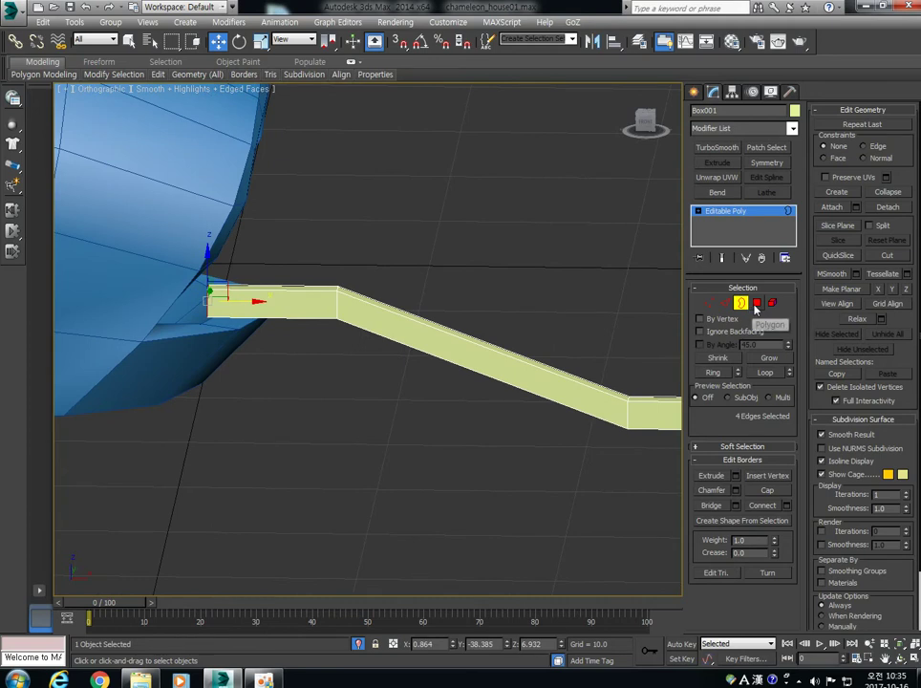
{"action": "left_click", "coordinate": [725, 303]}
{"action": "left_click", "coordinate": [336, 299]}
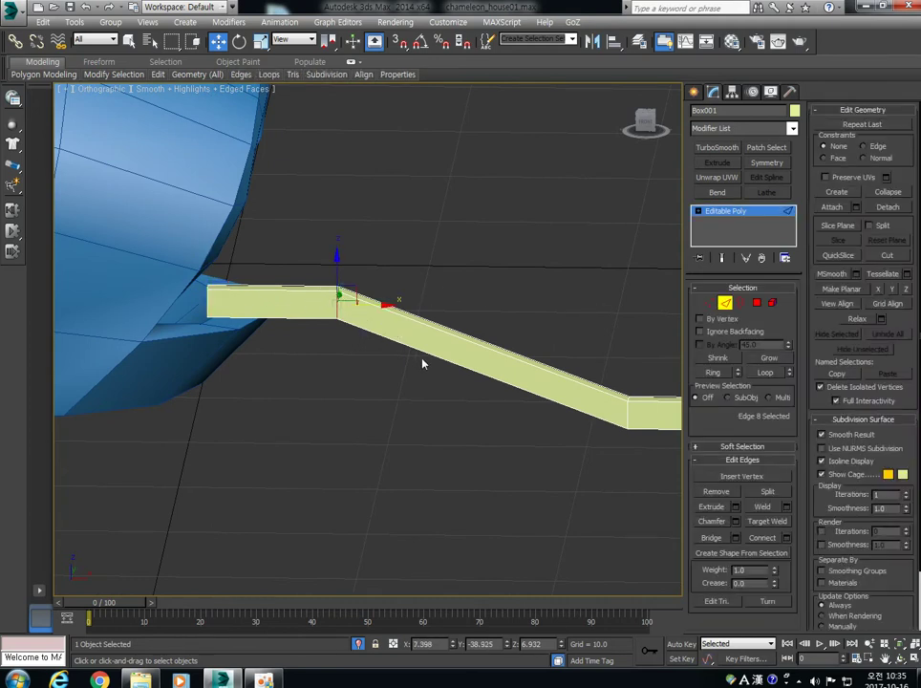
{"action": "key", "text": "alt+l"}
{"action": "left_click", "coordinate": [736, 522]}
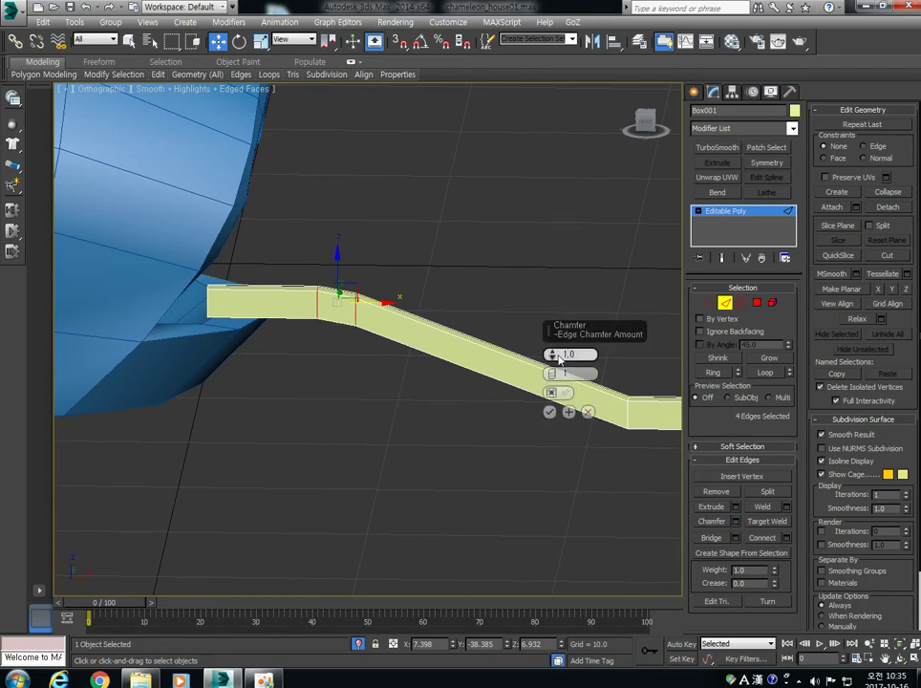
{"action": "mouse_move", "coordinate": [553, 356]}
{"action": "left_mouse_down"}
{"action": "mouse_move", "coordinate": [552, 342]}
{"action": "mouse_move", "coordinate": [553, 374]}
{"action": "left_mouse_up"}
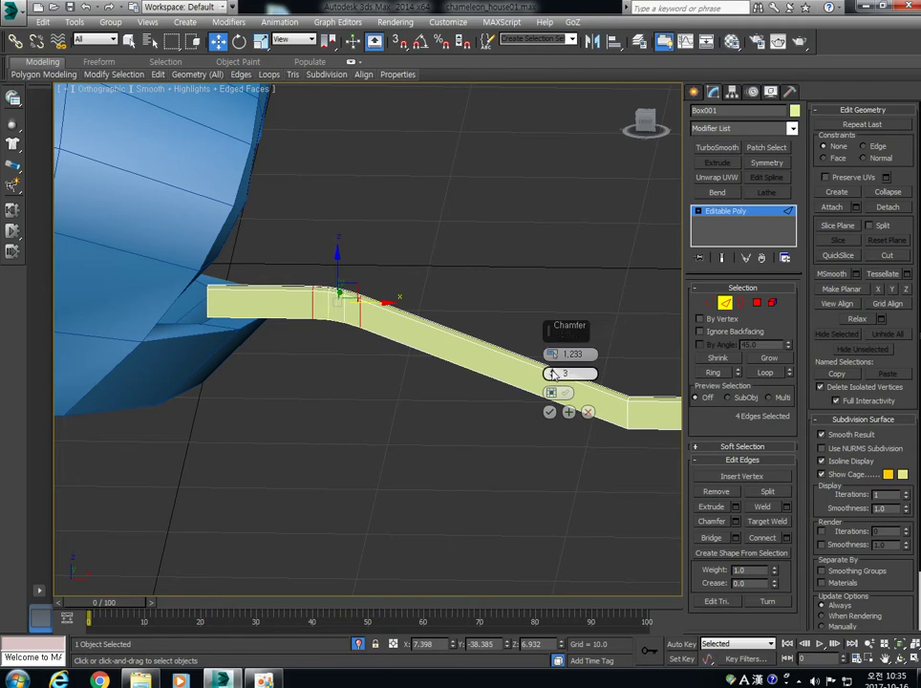
{"action": "left_click", "coordinate": [549, 411]}
Chamfer the edge loop at the tongue's lower bend with amount 1.233 and 3 segments
{"action": "scroll", "coordinate": [491, 399], "scroll_direction": "up", "scroll_amount": 3}
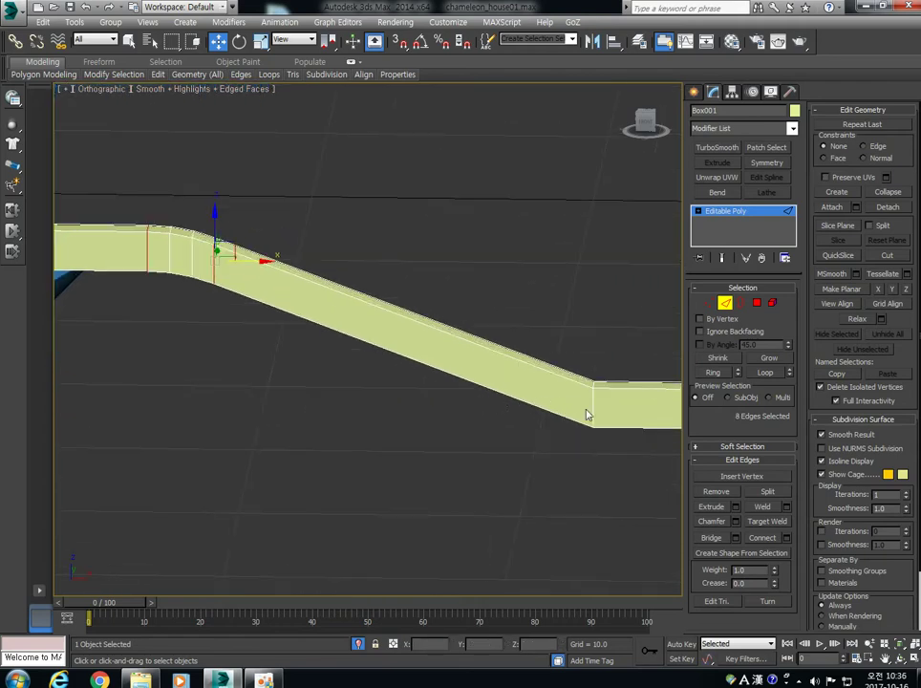
{"action": "left_click", "coordinate": [594, 409]}
{"action": "left_click", "coordinate": [595, 409]}
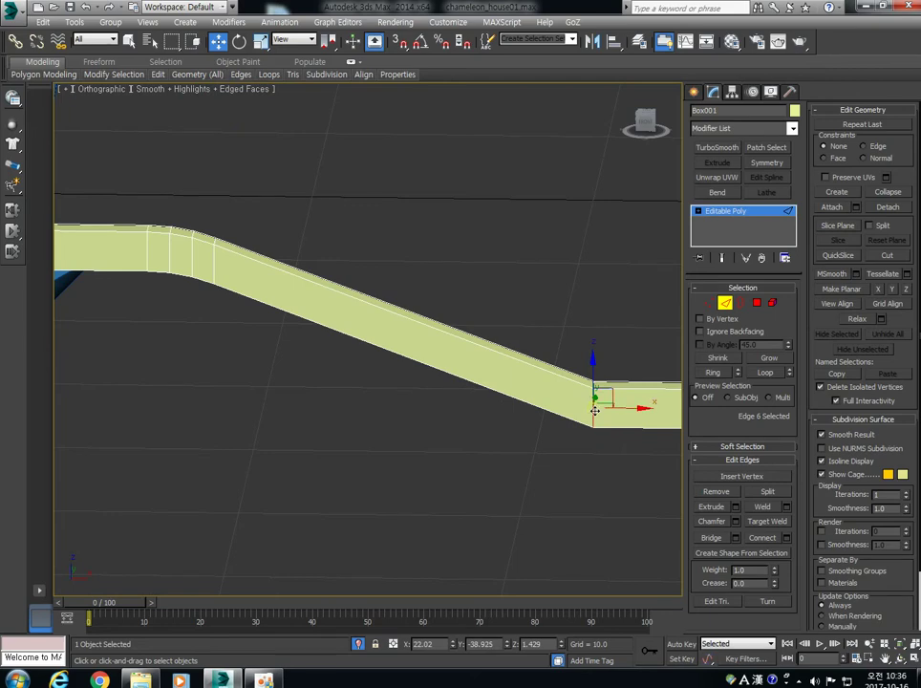
{"action": "double_click", "coordinate": [595, 409]}
{"action": "scroll", "coordinate": [595, 409], "scroll_direction": "down", "scroll_amount": 8}
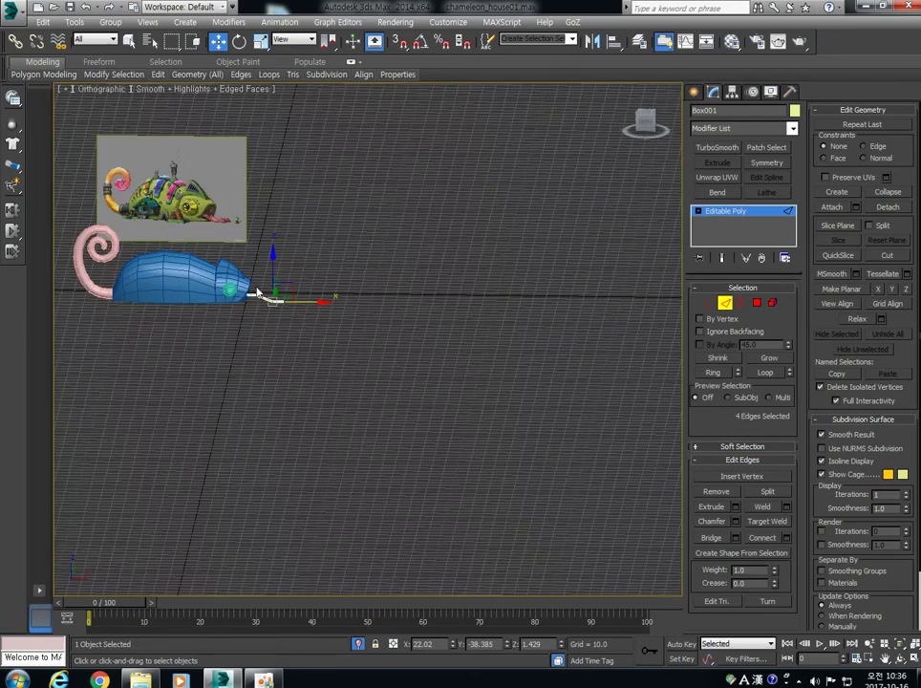
{"action": "scroll", "coordinate": [256, 293], "scroll_direction": "up", "scroll_amount": 4}
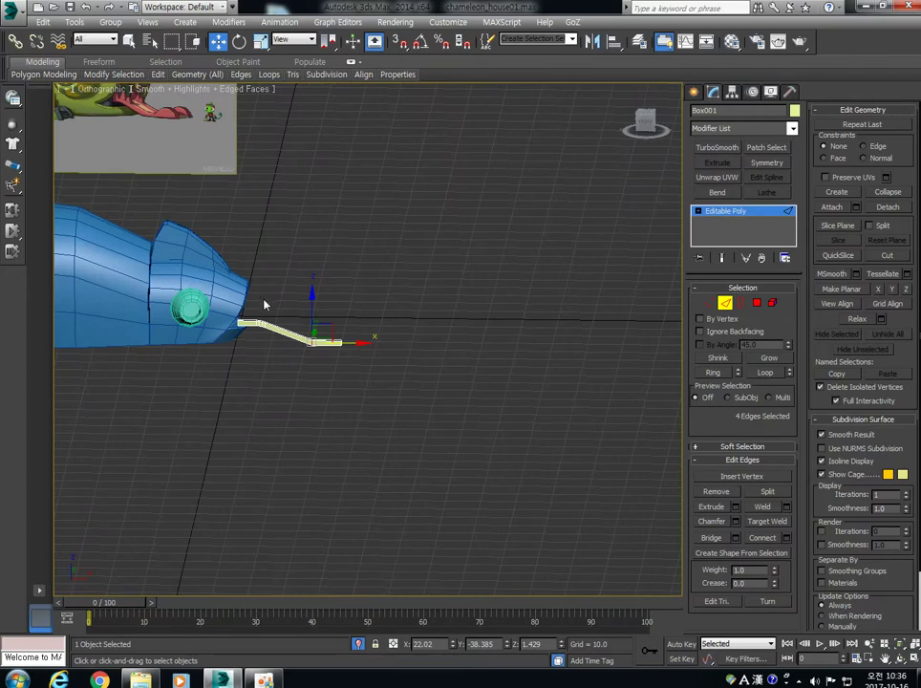
{"action": "scroll", "coordinate": [264, 301], "scroll_direction": "up", "scroll_amount": 5}
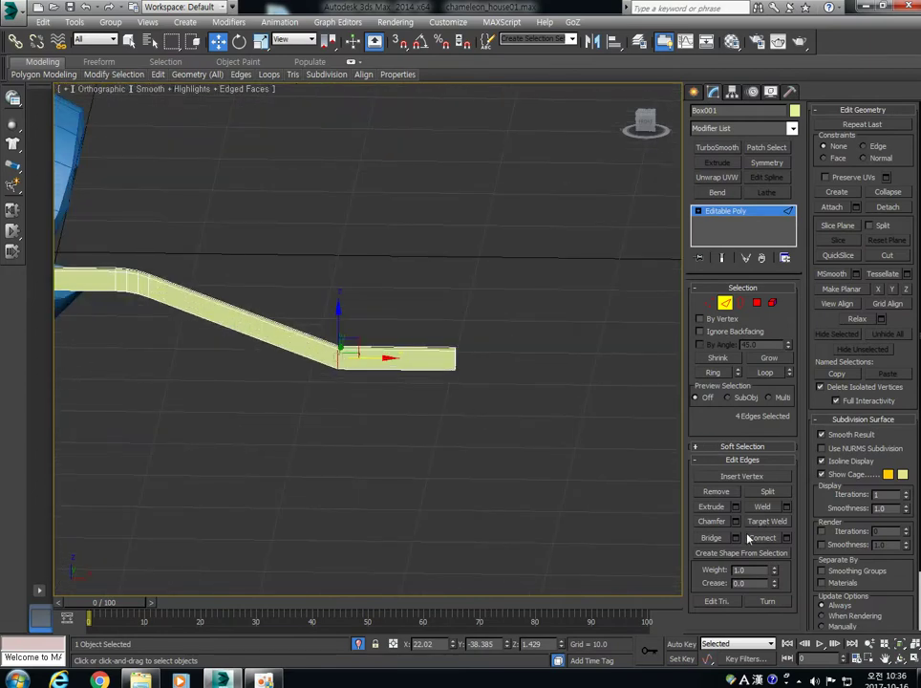
{"action": "left_click", "coordinate": [749, 538], "text": "shift"}
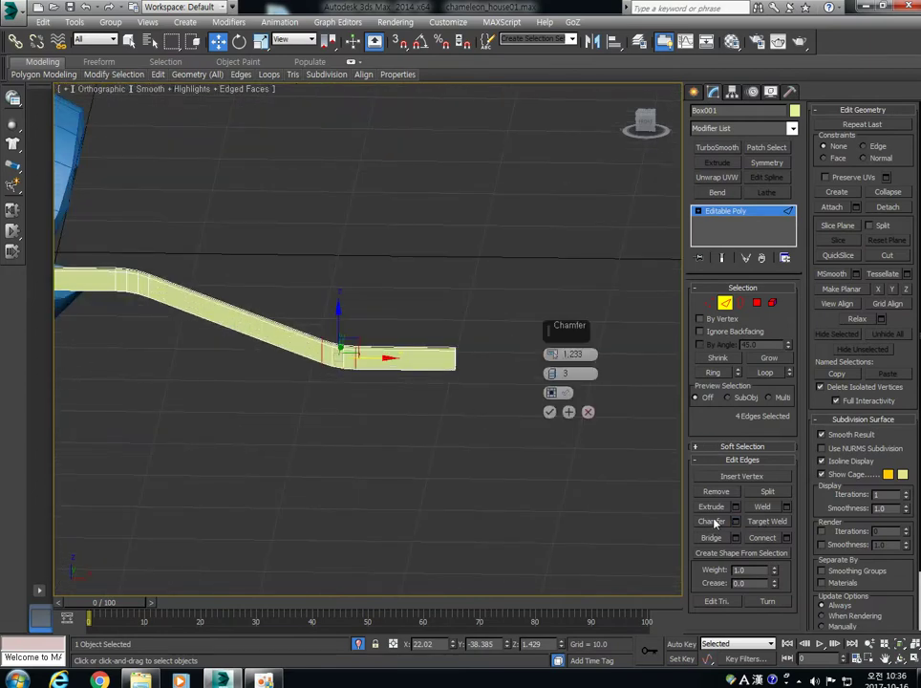
{"action": "left_click", "coordinate": [551, 374]}
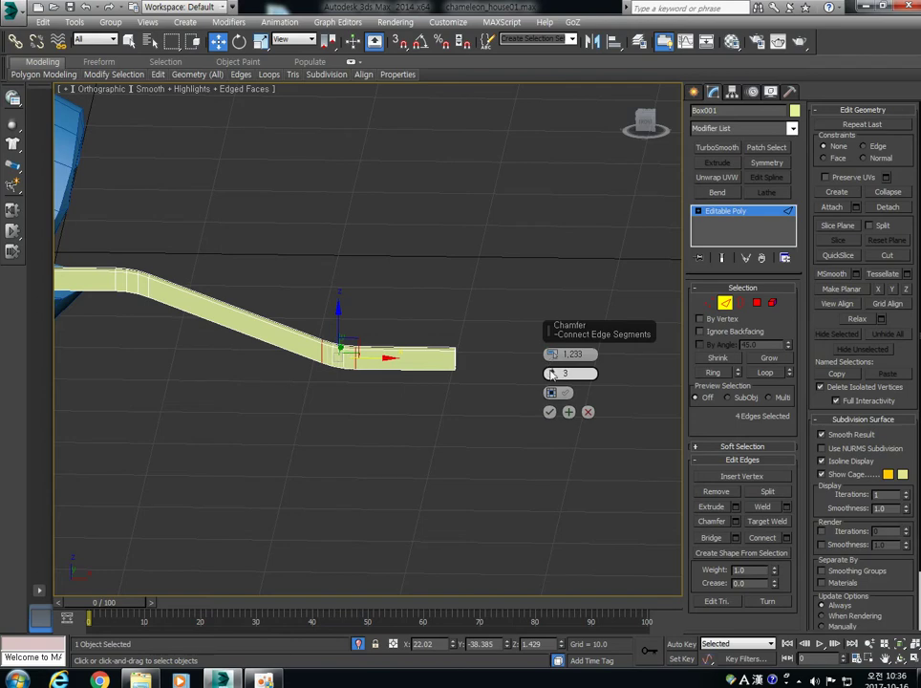
{"action": "left_click", "coordinate": [551, 413]}
{"action": "middle_click_drag", "start_coordinate": [459, 360], "coordinate": [423, 367], "text": "alt"}
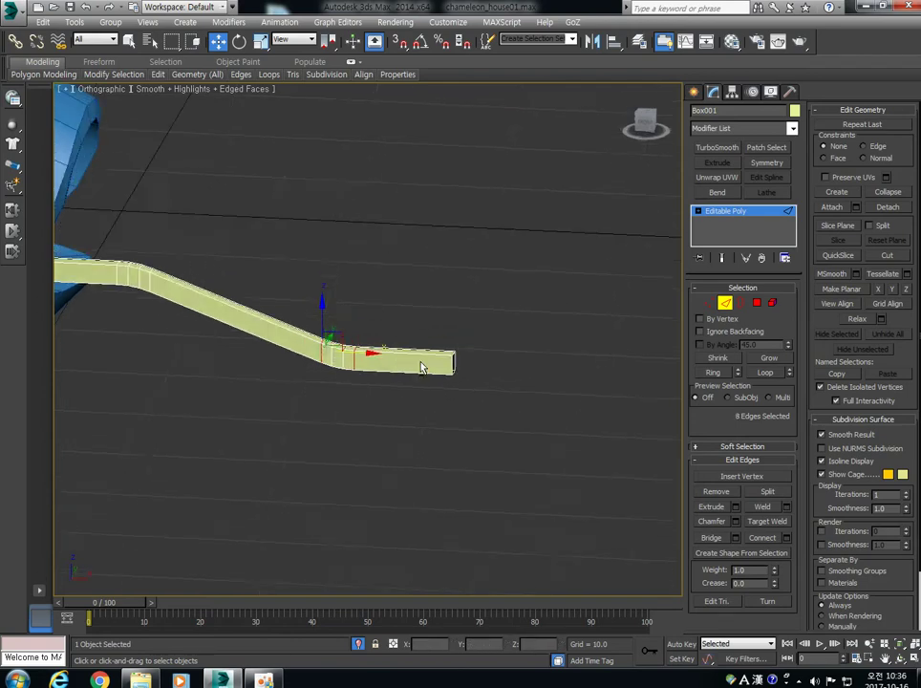
{"action": "scroll", "coordinate": [421, 368], "scroll_direction": "down", "scroll_amount": 10}
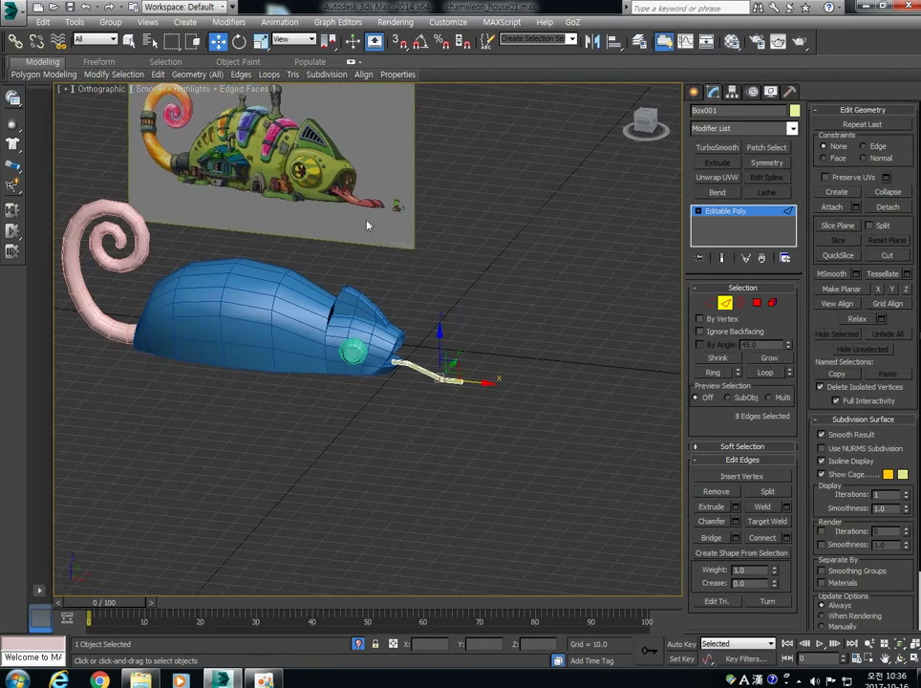
Add an edge loop across the middle of the tongue's flat outer segment and raise its top edge to form a hump
{"action": "scroll", "coordinate": [430, 363], "scroll_direction": "up", "scroll_amount": 10}
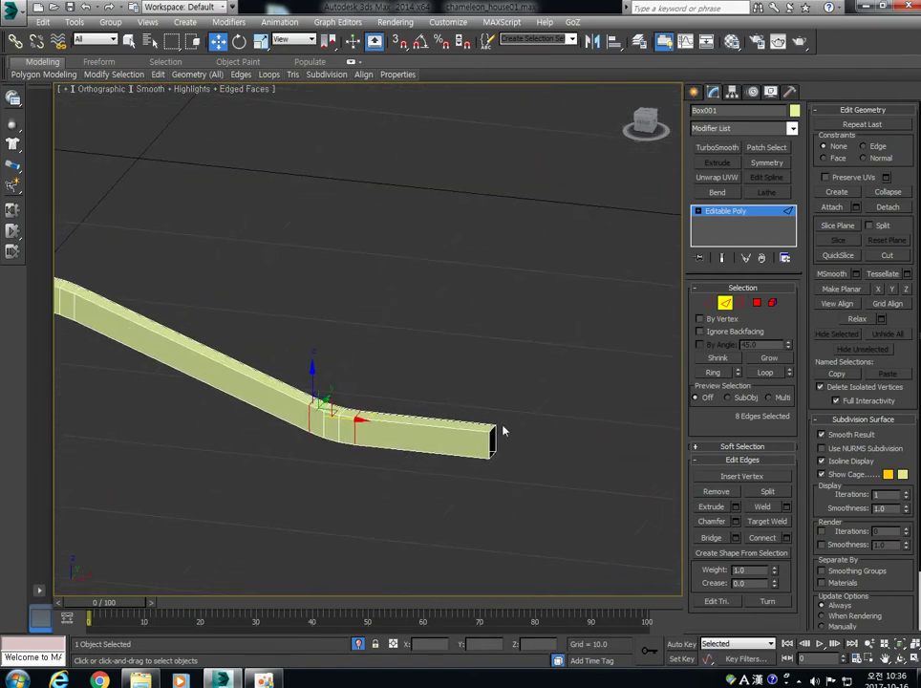
{"action": "left_click", "coordinate": [434, 427]}
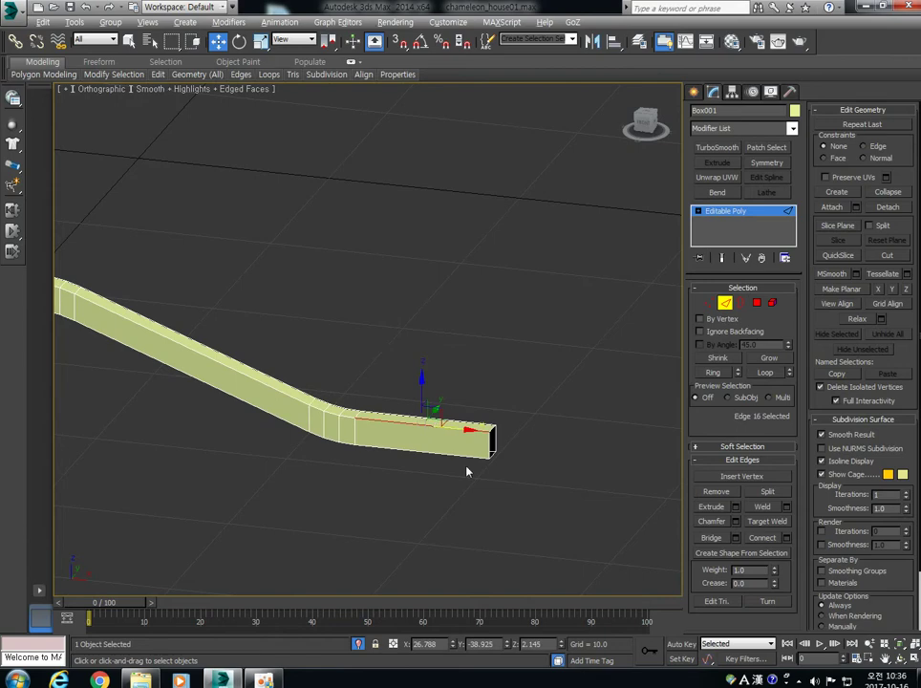
{"action": "key", "text": "alt+r"}
{"action": "key", "text": "ctrl+shift+e"}
{"action": "left_click", "coordinate": [427, 420]}
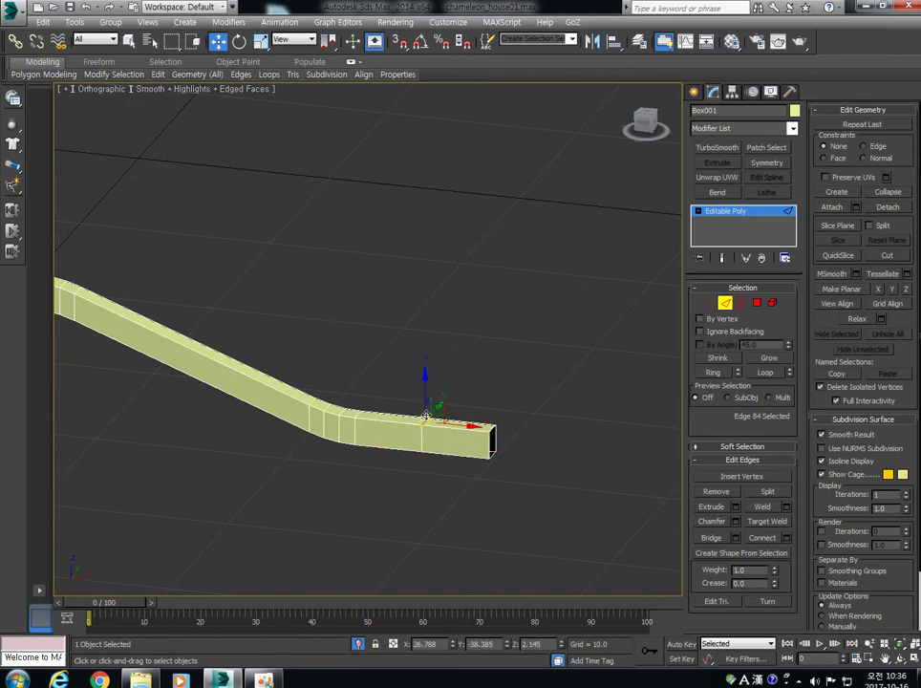
{"action": "left_click_drag", "start_coordinate": [423, 394], "coordinate": [423, 366]}
Insert one Flow Connect edge loop on each side of the hump's peak
{"action": "middle_click_drag", "start_coordinate": [413, 459], "coordinate": [402, 425], "text": "alt"}
{"action": "left_click", "coordinate": [395, 409]}
{"action": "double_click", "coordinate": [393, 408]}
{"action": "left_click", "coordinate": [271, 75]}
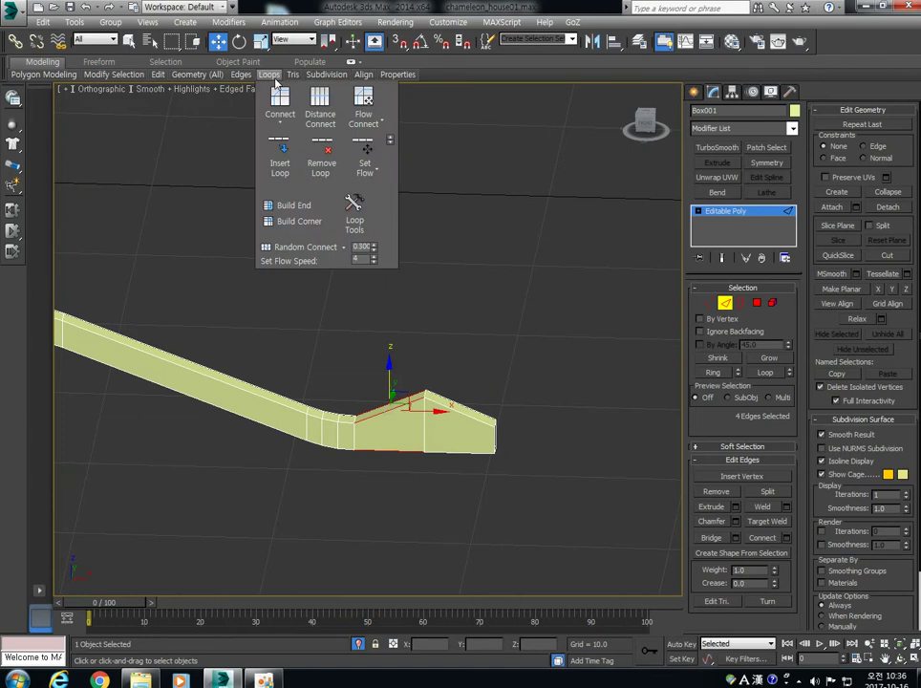
{"action": "left_click", "coordinate": [461, 415]}
{"action": "double_click", "coordinate": [462, 415]}
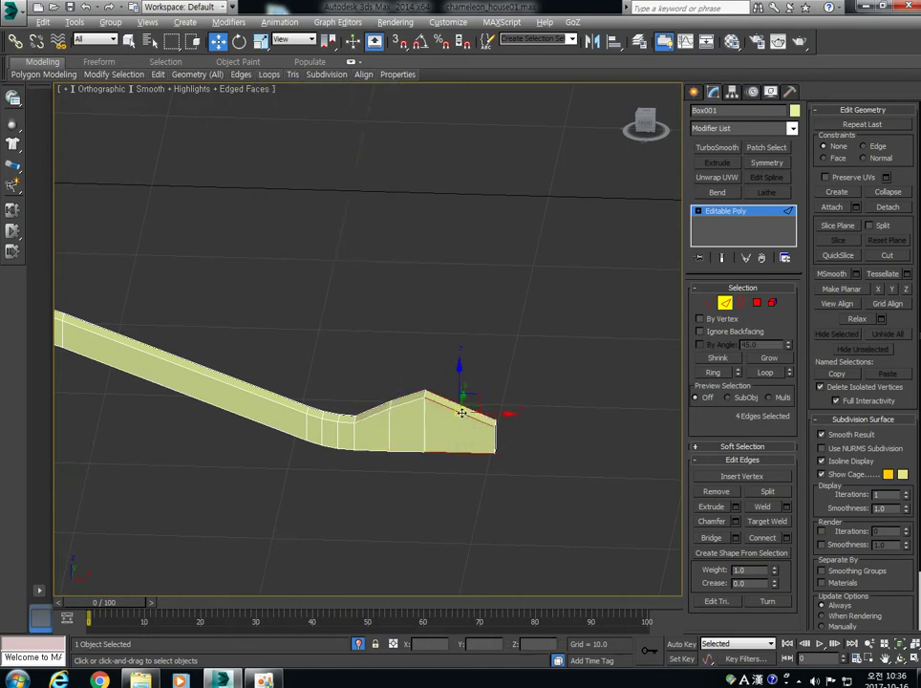
{"action": "left_click", "coordinate": [271, 75]}
{"action": "left_click", "coordinate": [368, 105]}
{"action": "middle_click_drag", "start_coordinate": [475, 316], "coordinate": [487, 329], "text": "alt"}
{"action": "left_click", "coordinate": [444, 414]}
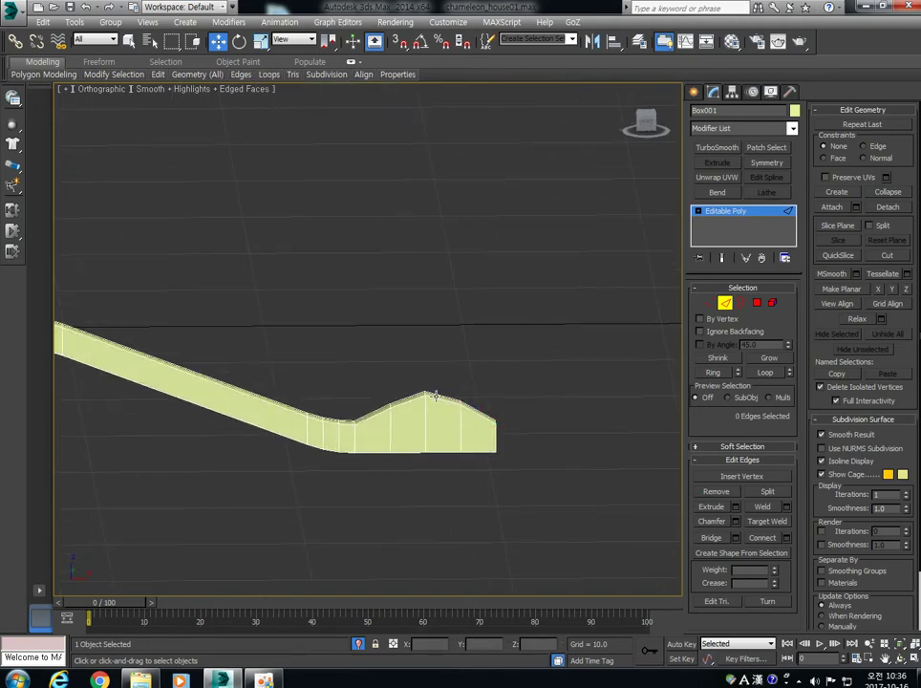
Lower the hump's upper vertices slightly in the front view, bringing the outer end's top vertices to about Z 1.96
{"action": "key", "text": "f"}
{"action": "middle_click_drag", "start_coordinate": [388, 329], "coordinate": [385, 340]}
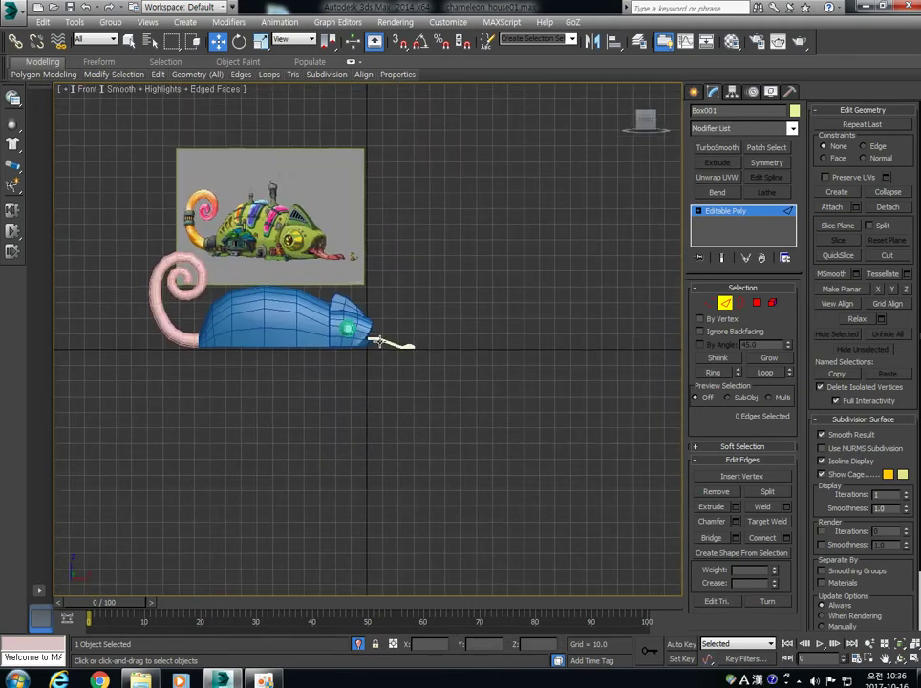
{"action": "scroll", "coordinate": [388, 342], "scroll_direction": "up", "scroll_amount": 10}
{"action": "middle_click_drag", "start_coordinate": [609, 372], "coordinate": [307, 363]}
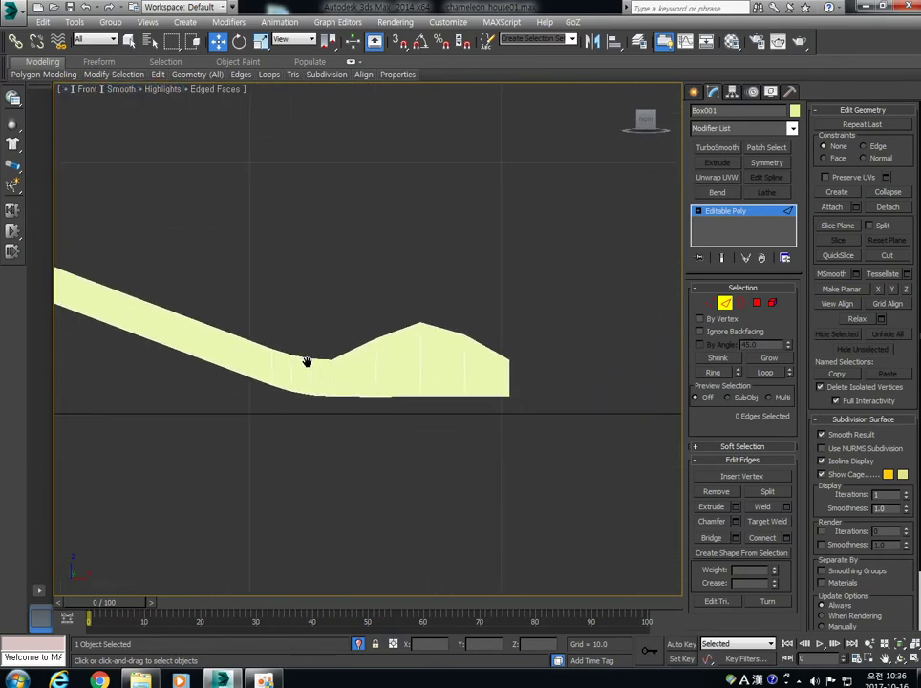
{"action": "left_click", "coordinate": [709, 303]}
{"action": "left_click_drag", "start_coordinate": [359, 316], "coordinate": [389, 355]}
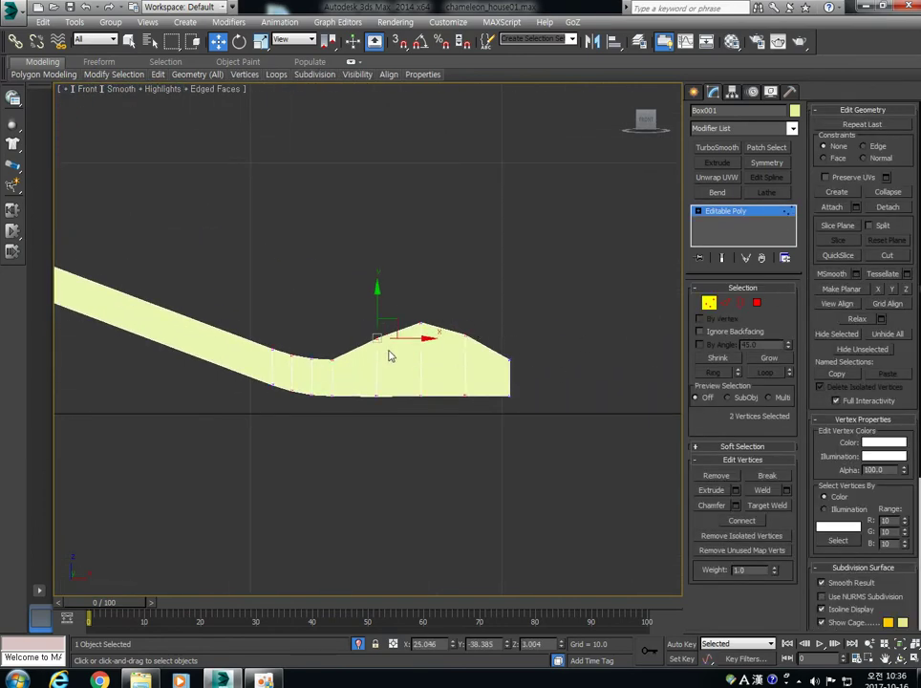
{"action": "left_click_drag", "start_coordinate": [377, 308], "coordinate": [481, 355]}
{"action": "left_click_drag", "start_coordinate": [465, 301], "coordinate": [528, 371]}
{"action": "left_click_drag", "start_coordinate": [509, 322], "coordinate": [508, 327]}
{"action": "scroll", "coordinate": [373, 269], "scroll_direction": "down", "scroll_amount": 5}
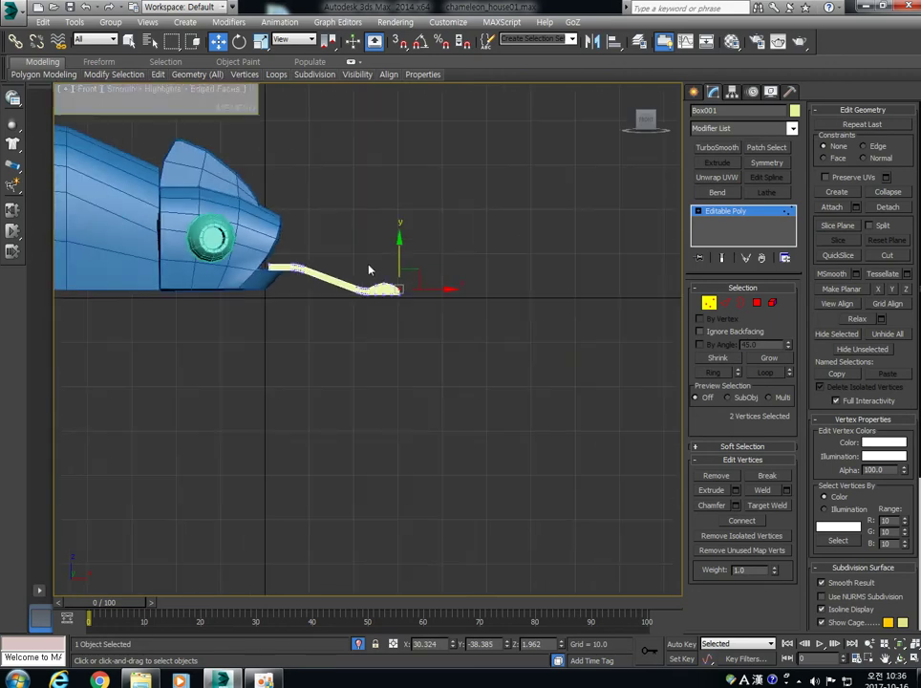
{"action": "middle_click_drag", "start_coordinate": [373, 270], "coordinate": [370, 332]}
{"action": "scroll", "coordinate": [452, 375], "scroll_direction": "up", "scroll_amount": 5}
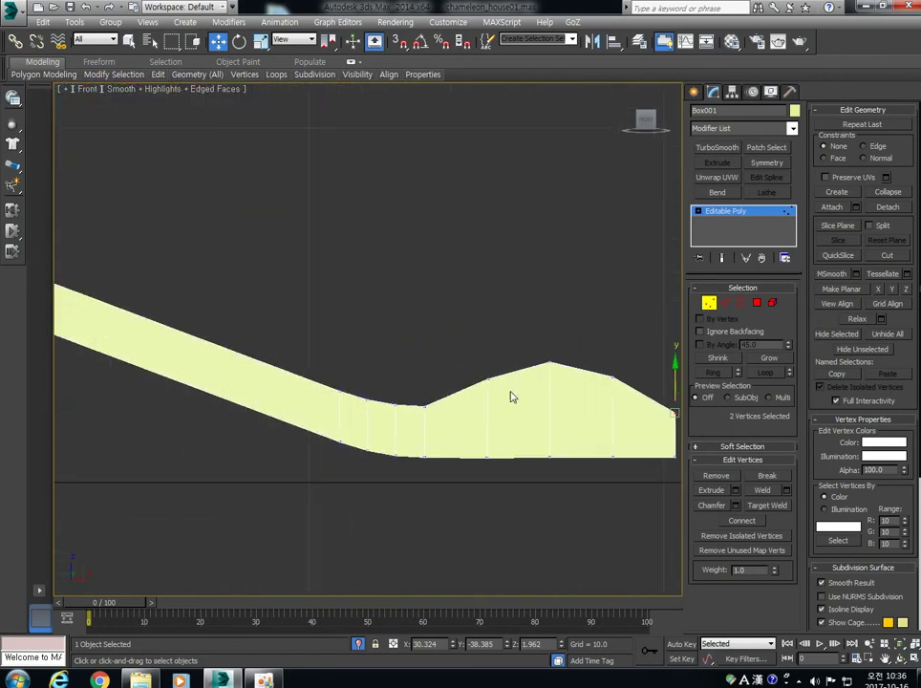
{"action": "scroll", "coordinate": [351, 366], "scroll_direction": "down", "scroll_amount": 1}
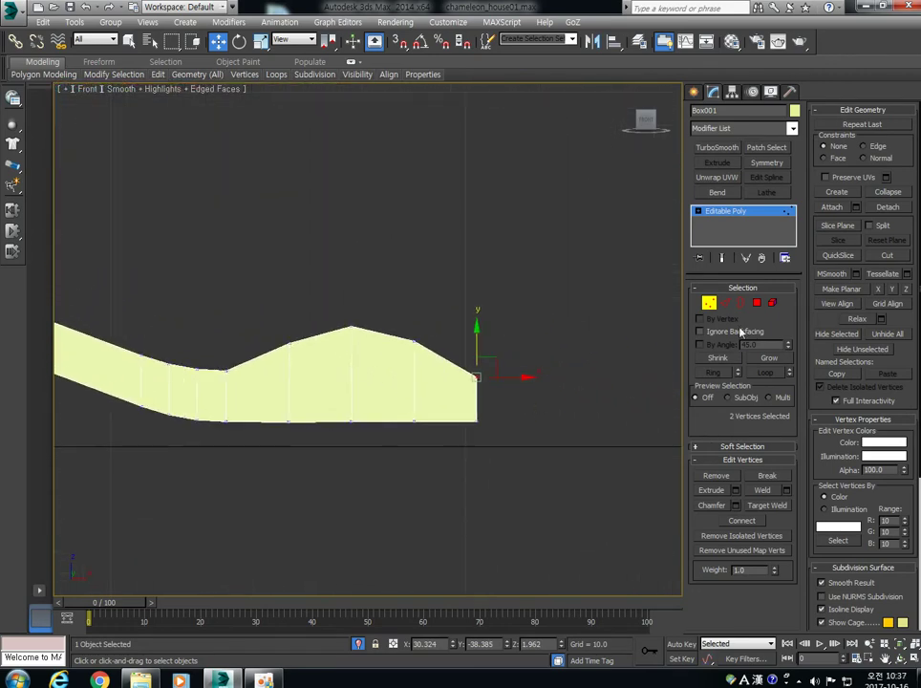
Extend the open border at the tongue's outer end with a short segment ending at X about 31.4
{"action": "left_click", "coordinate": [726, 303]}
{"action": "middle_click_drag", "start_coordinate": [561, 421], "coordinate": [452, 408], "text": "alt"}
{"action": "left_click", "coordinate": [455, 419]}
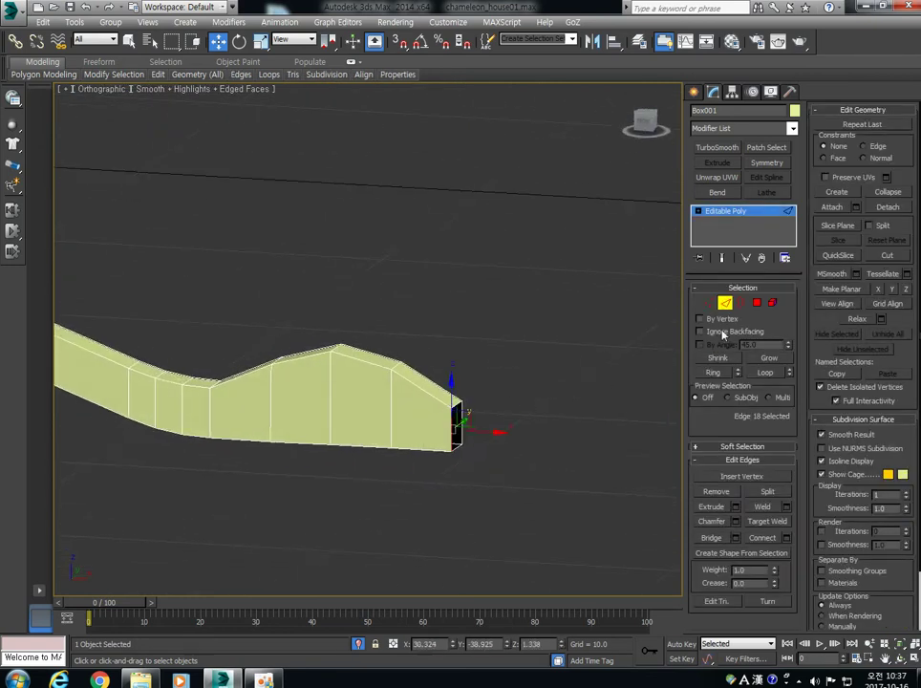
{"action": "left_click", "coordinate": [741, 303]}
{"action": "left_click", "coordinate": [455, 418]}
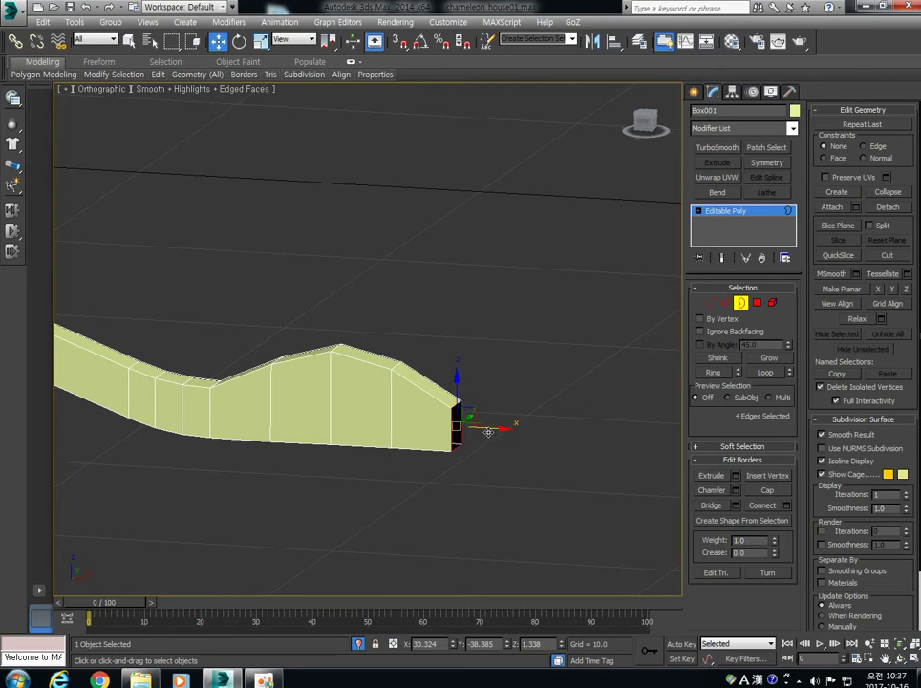
{"action": "mouse_move", "coordinate": [489, 430]}
{"action": "left_mouse_down", "text": "shift"}
{"action": "mouse_move", "coordinate": [480, 432]}
{"action": "mouse_move", "coordinate": [494, 443]}
{"action": "left_mouse_up", "text": "shift"}
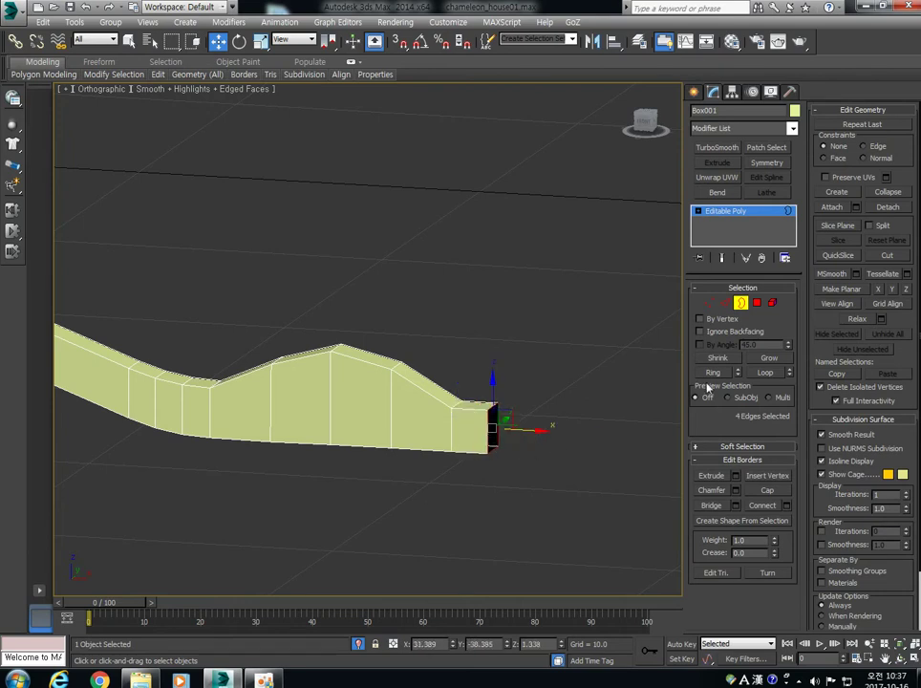
{"action": "left_click", "coordinate": [740, 303]}
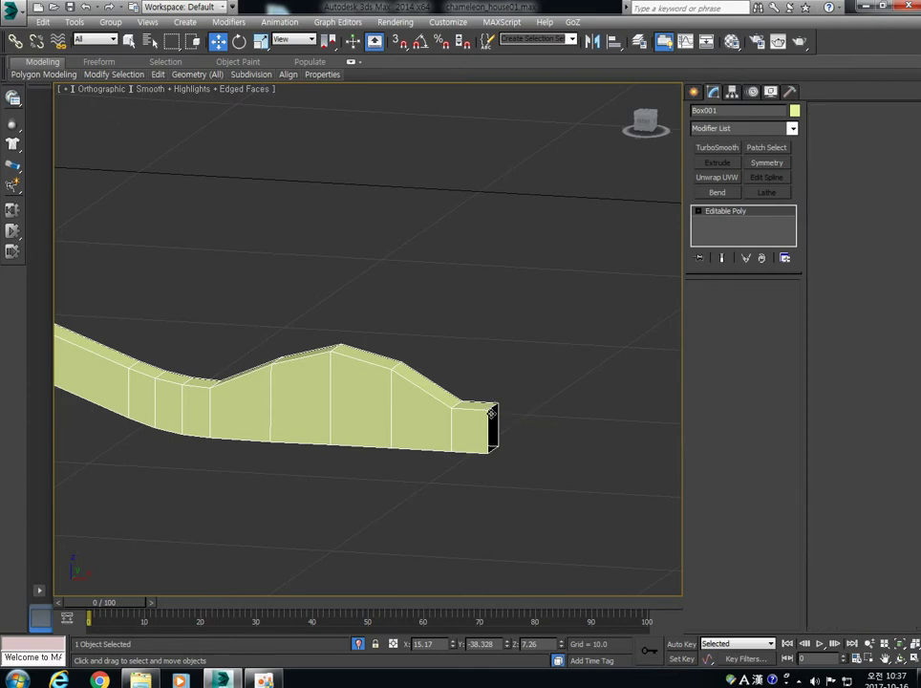
Collapse the two near-side vertices of the tongue's open outer end into one point
{"action": "left_click", "coordinate": [709, 303]}
{"action": "left_click_drag", "start_coordinate": [486, 411], "coordinate": [485, 457]}
{"action": "left_click", "coordinate": [899, 195]}
{"action": "middle_click_drag", "start_coordinate": [632, 330], "coordinate": [528, 438], "text": "alt"}
{"action": "left_click", "coordinate": [501, 445], "text": "ctrl"}
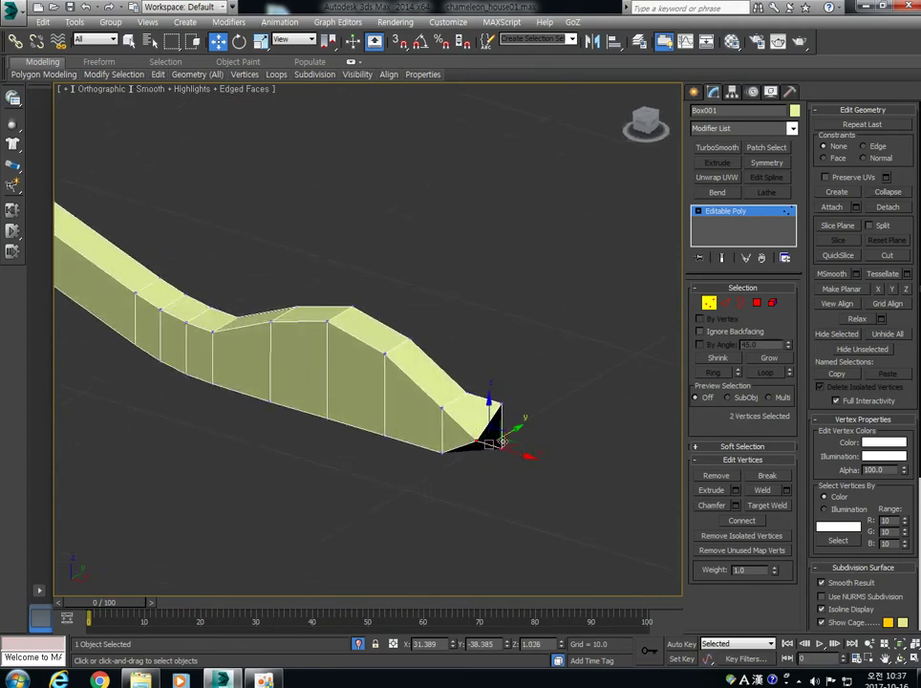
{"action": "left_click", "coordinate": [503, 403], "text": "ctrl"}
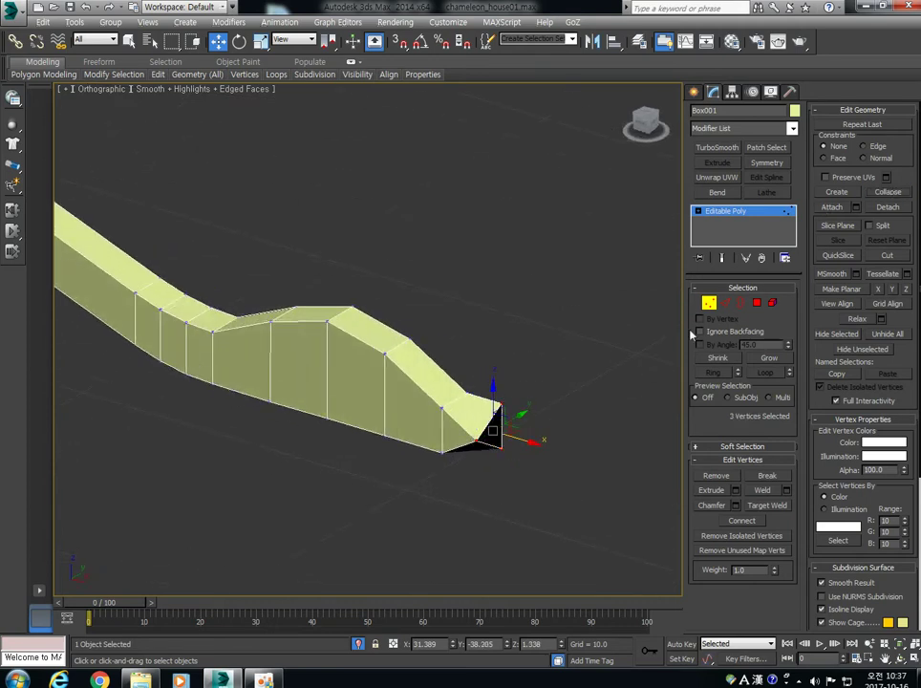
Try to target weld the two far-side vertices of the tongue's open outer end
{"action": "left_click", "coordinate": [501, 447]}
{"action": "left_click", "coordinate": [498, 405], "text": "ctrl"}
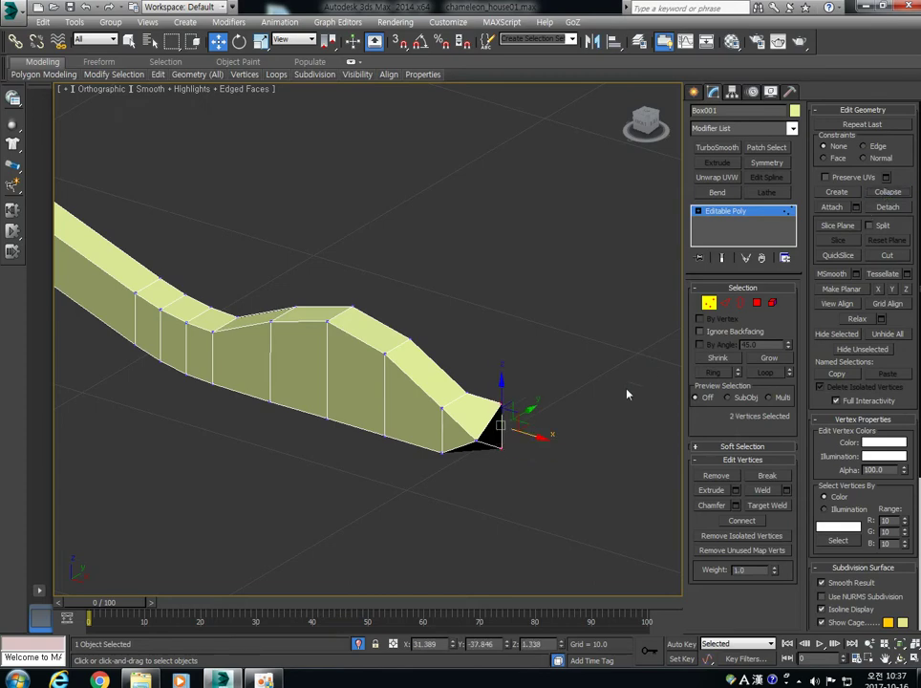
{"action": "middle_click_drag", "start_coordinate": [622, 402], "coordinate": [537, 413], "text": "alt"}
{"action": "left_click", "coordinate": [779, 507]}
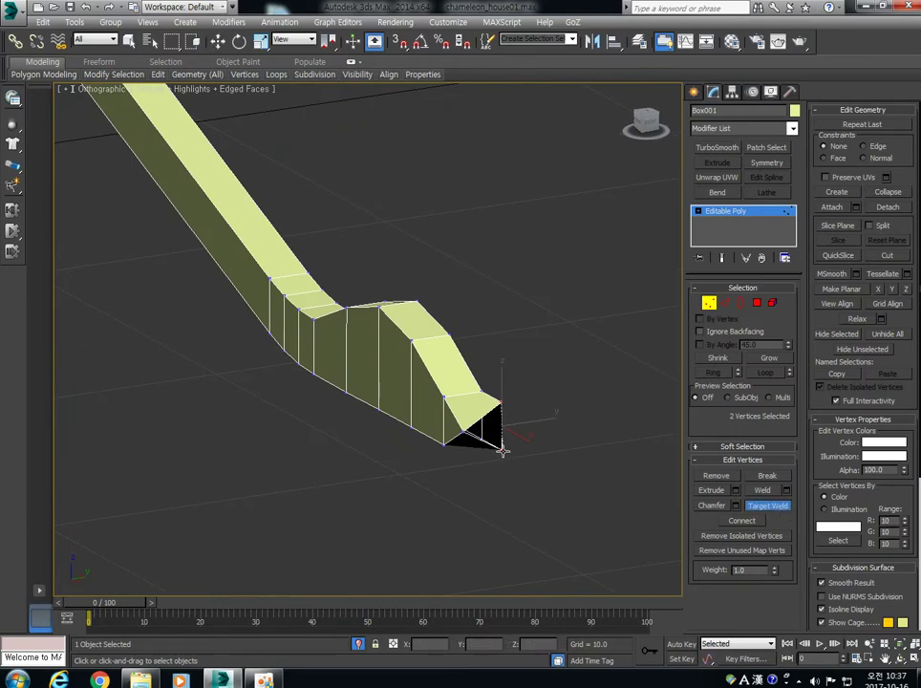
{"action": "key", "text": "w"}
{"action": "left_click", "coordinate": [501, 395]}
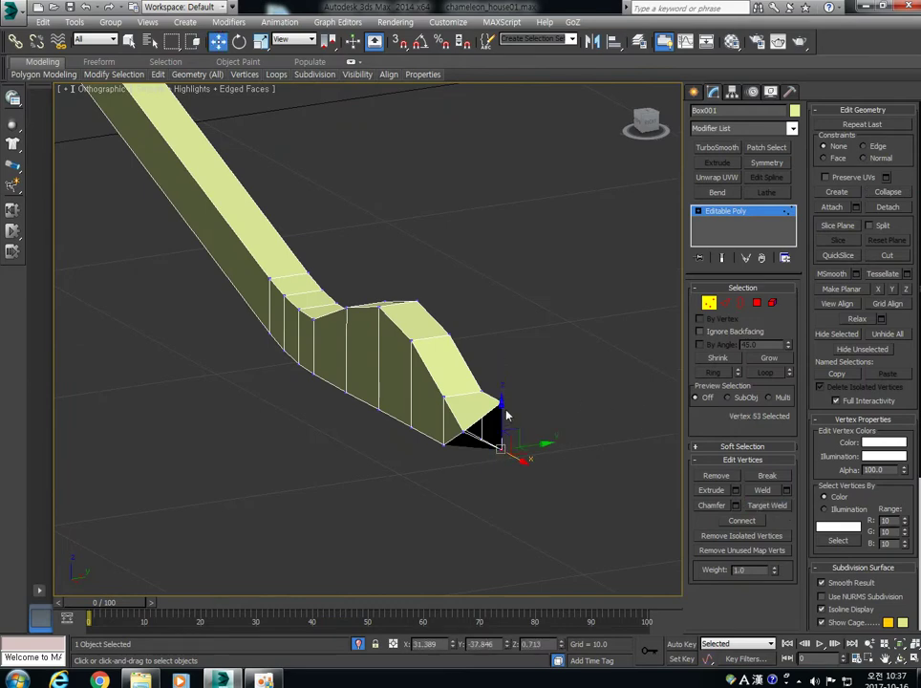
{"action": "left_click", "coordinate": [543, 403]}
Undo the vertex collapse at the tongue's tip
{"action": "key", "text": "ctrl+z"}
{"action": "key", "text": "ctrl+z"}
{"action": "key", "text": "ctrl+z"}
{"action": "key", "text": "ctrl+z"}
{"action": "key", "text": "ctrl+z"}
{"action": "key", "text": "ctrl+z"}
{"action": "key", "text": "ctrl+z"}
{"action": "key", "text": "ctrl+z"}
{"action": "key", "text": "ctrl+z"}
{"action": "key", "text": "ctrl+z"}
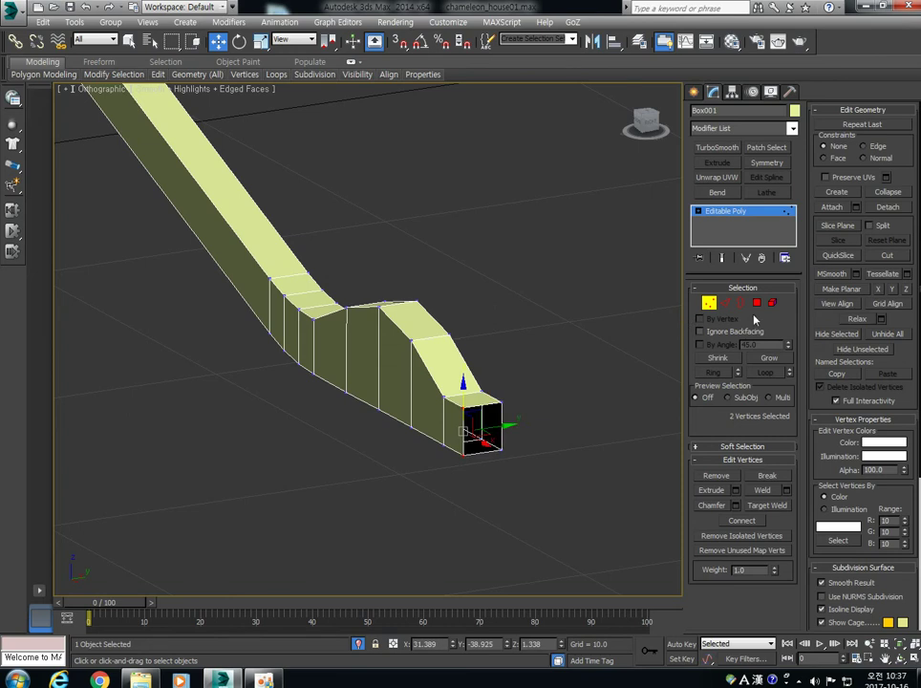
Try to target weld the top edge of the tongue's open outer end onto its bottom edge
{"action": "key", "text": "2"}
{"action": "left_click", "coordinate": [487, 419]}
{"action": "left_click", "coordinate": [480, 450], "text": "ctrl"}
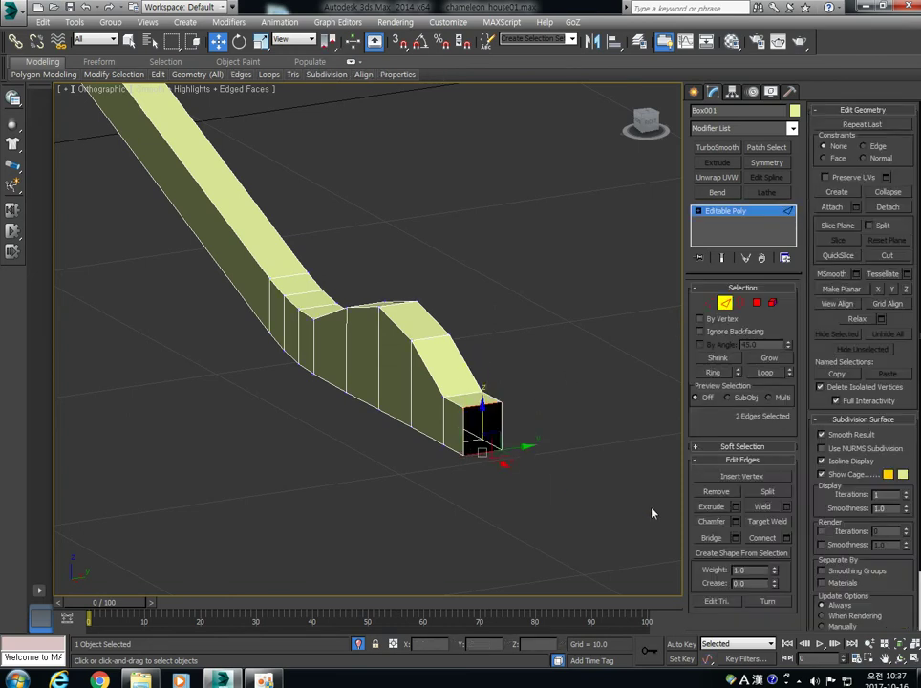
{"action": "left_click", "coordinate": [770, 521]}
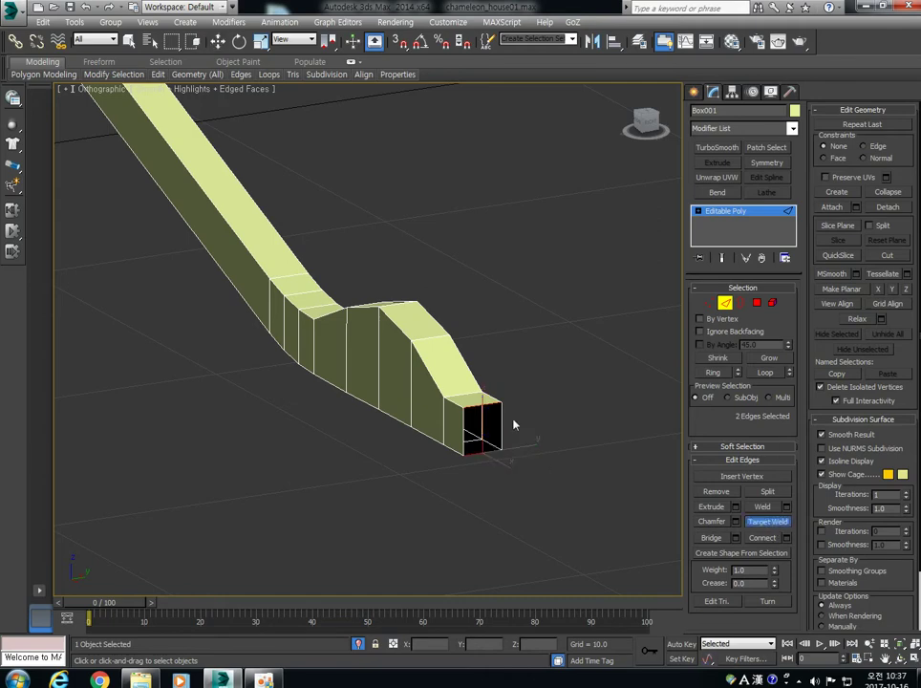
{"action": "left_click", "coordinate": [488, 406]}
{"action": "left_click", "coordinate": [488, 454]}
{"action": "middle_click_drag", "start_coordinate": [520, 498], "coordinate": [559, 449], "text": "alt"}
Lower the open end's top edge to about Z 0.81 and merge it with the bottom edge to close the pointed tip
{"action": "left_click", "coordinate": [535, 326]}
{"action": "left_click_drag", "start_coordinate": [532, 290], "coordinate": [527, 340]}
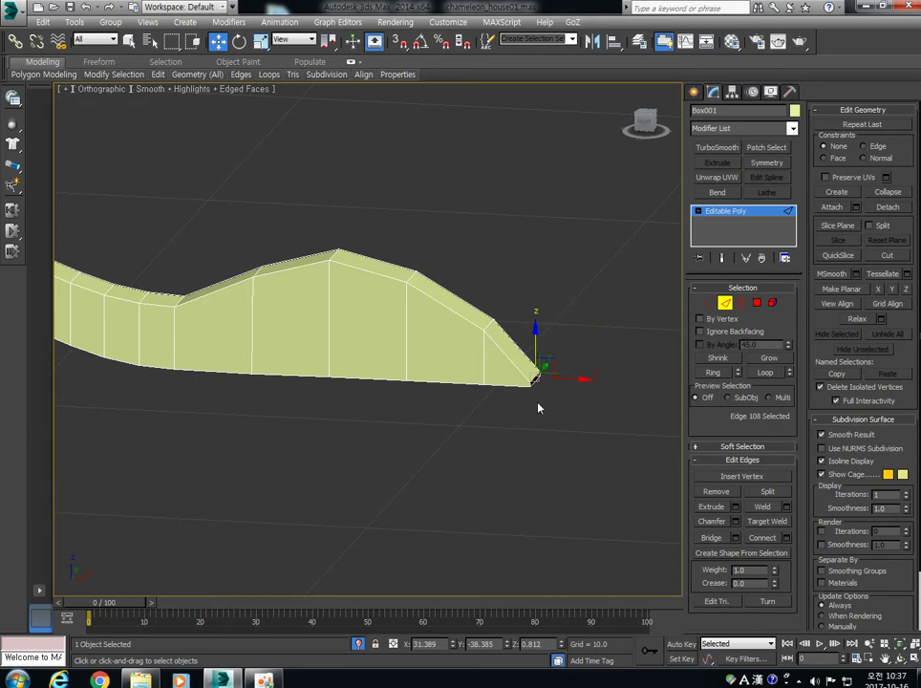
{"action": "scroll", "coordinate": [538, 405], "scroll_direction": "up", "scroll_amount": 4}
{"action": "left_click", "coordinate": [757, 303]}
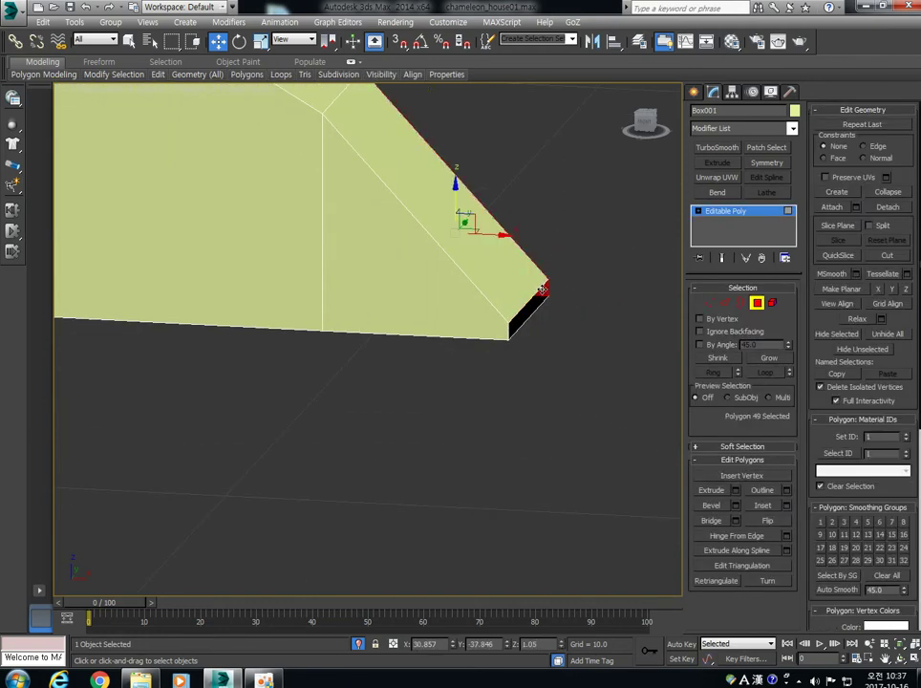
{"action": "left_click", "coordinate": [740, 302]}
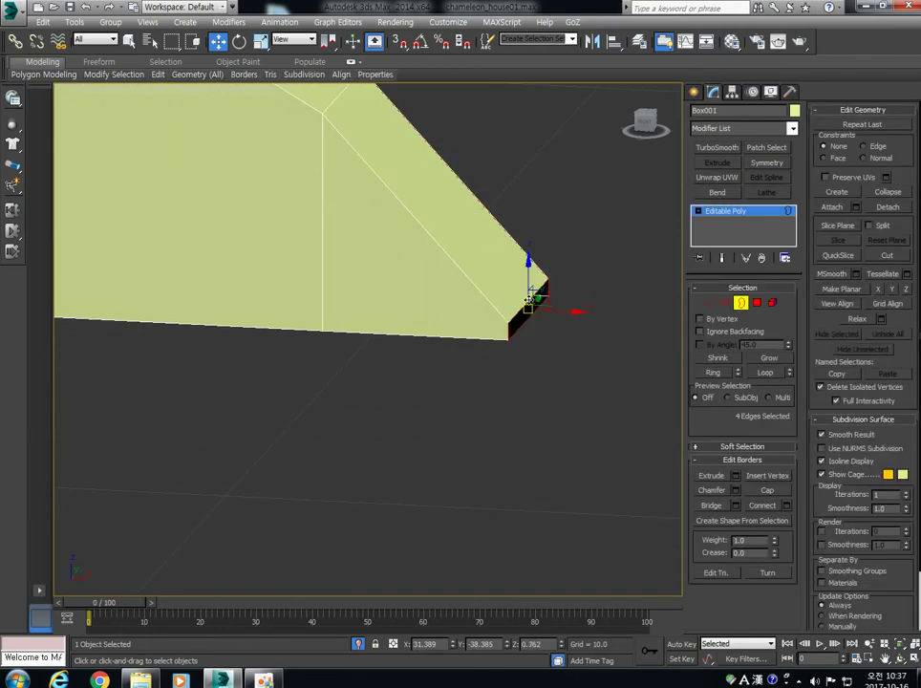
{"action": "left_click", "coordinate": [726, 303]}
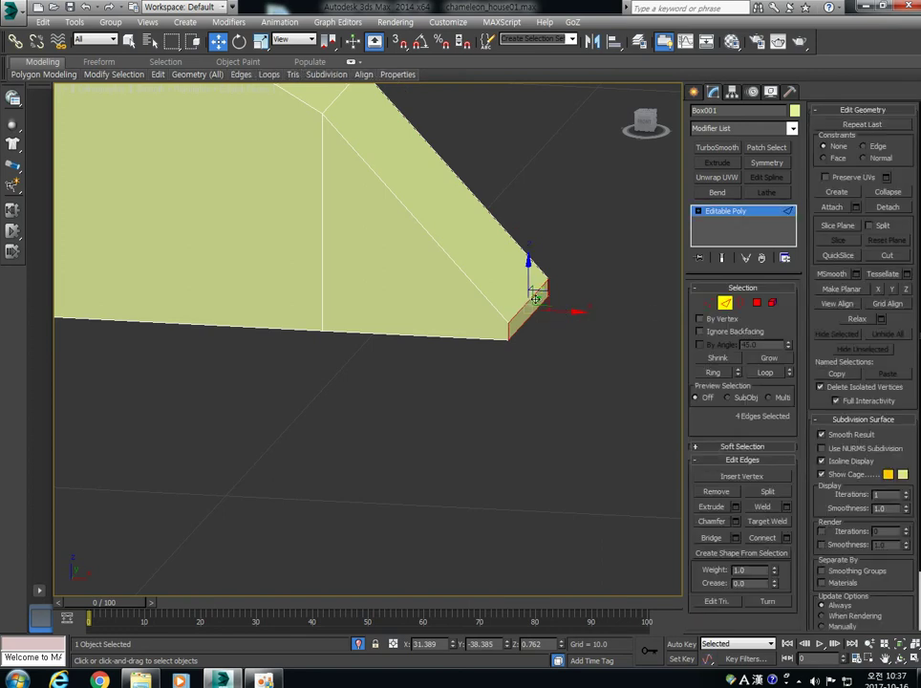
{"action": "left_click", "coordinate": [529, 296]}
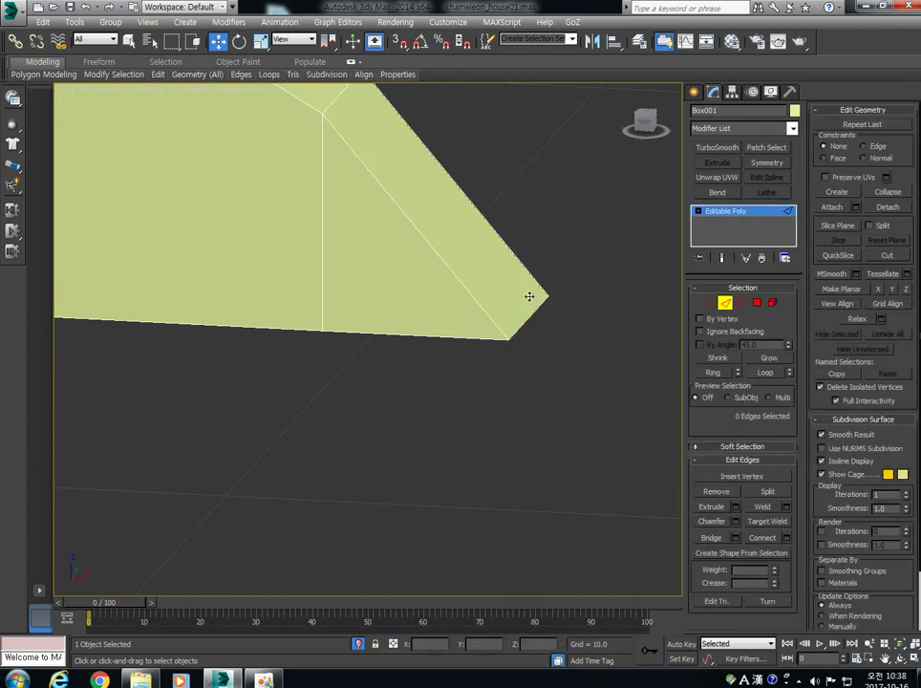
Shift the six vertices at the tongue's tip about 0.2 along X toward the mouth
{"action": "left_click", "coordinate": [709, 304]}
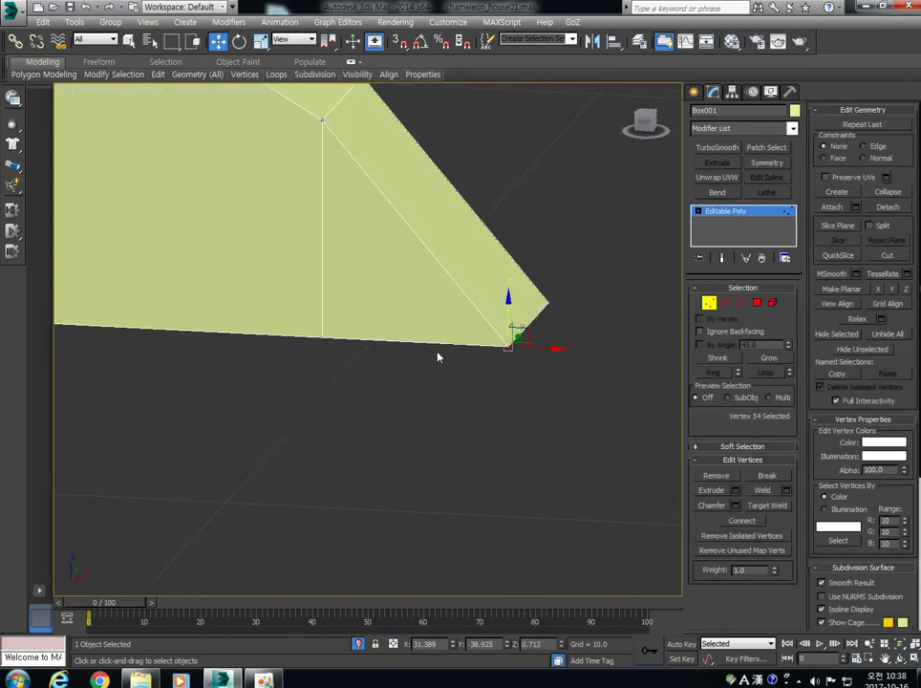
{"action": "key", "text": "l"}
{"action": "key", "text": "f"}
{"action": "scroll", "coordinate": [388, 360], "scroll_direction": "up", "scroll_amount": 10}
{"action": "middle_click_drag", "start_coordinate": [436, 339], "coordinate": [199, 437]}
{"action": "mouse_move", "coordinate": [542, 362]}
{"action": "left_mouse_down"}
{"action": "mouse_move", "coordinate": [497, 385]}
{"action": "mouse_move", "coordinate": [530, 366]}
{"action": "left_mouse_up"}
{"action": "key", "text": "ctrl+z"}
{"action": "left_click_drag", "start_coordinate": [564, 297], "coordinate": [463, 394]}
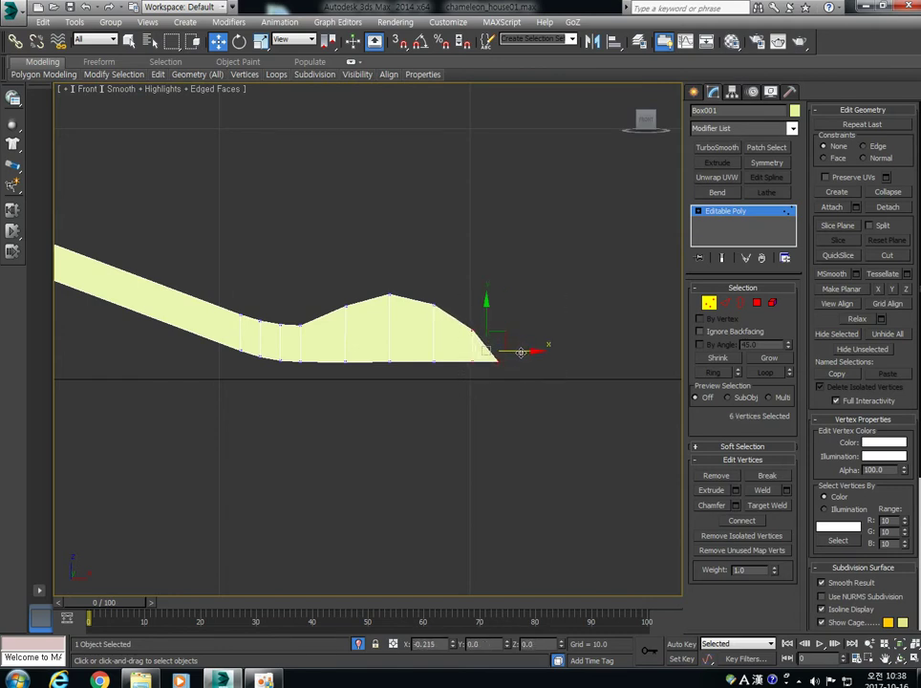
{"action": "scroll", "coordinate": [304, 335], "scroll_direction": "down", "scroll_amount": 2}
{"action": "scroll", "coordinate": [347, 356], "scroll_direction": "down", "scroll_amount": 2}
{"action": "middle_click_drag", "start_coordinate": [316, 345], "coordinate": [368, 375]}
Copy the whole tongue strip alongside the original and shift both strips together along Y within the mouth
{"action": "left_click", "coordinate": [709, 304]}
{"action": "left_click_drag", "start_coordinate": [368, 334], "coordinate": [445, 335], "text": "shift"}
{"action": "left_click", "coordinate": [468, 395]}
{"action": "mouse_move", "coordinate": [468, 396]}
{"action": "middle_mouse_down", "text": "alt"}
{"action": "mouse_move", "coordinate": [379, 399]}
{"action": "mouse_move", "coordinate": [339, 340]}
{"action": "middle_mouse_up", "text": "alt"}
{"action": "left_click", "coordinate": [334, 340], "text": "ctrl"}
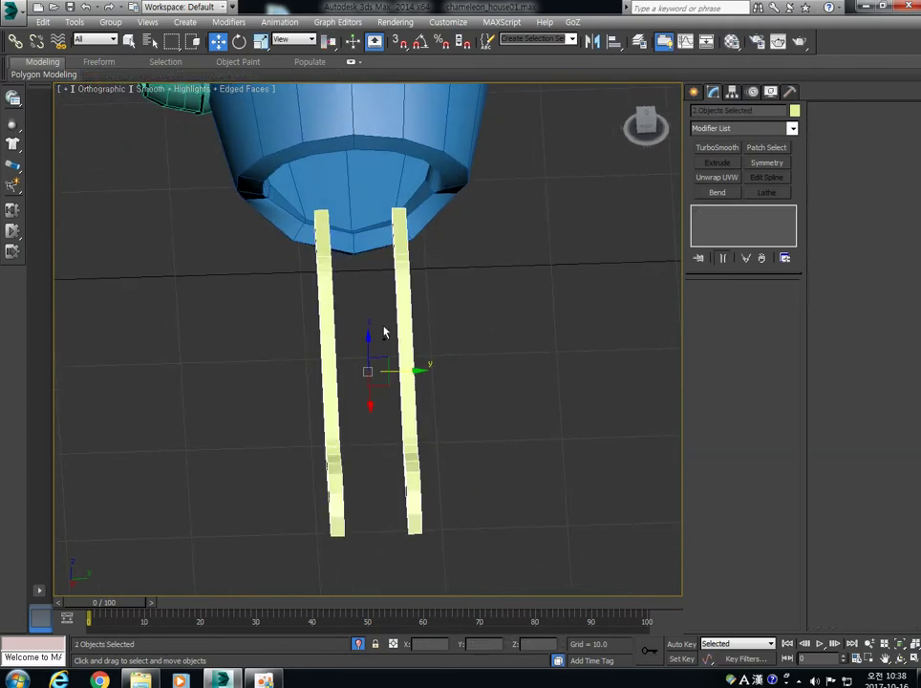
{"action": "left_click_drag", "start_coordinate": [407, 373], "coordinate": [398, 372]}
Create a third tongue strip by copying the second one further along Y, placing it at about Y -22.45
{"action": "middle_click_drag", "start_coordinate": [390, 381], "coordinate": [455, 364], "text": "alt"}
{"action": "key", "text": "p"}
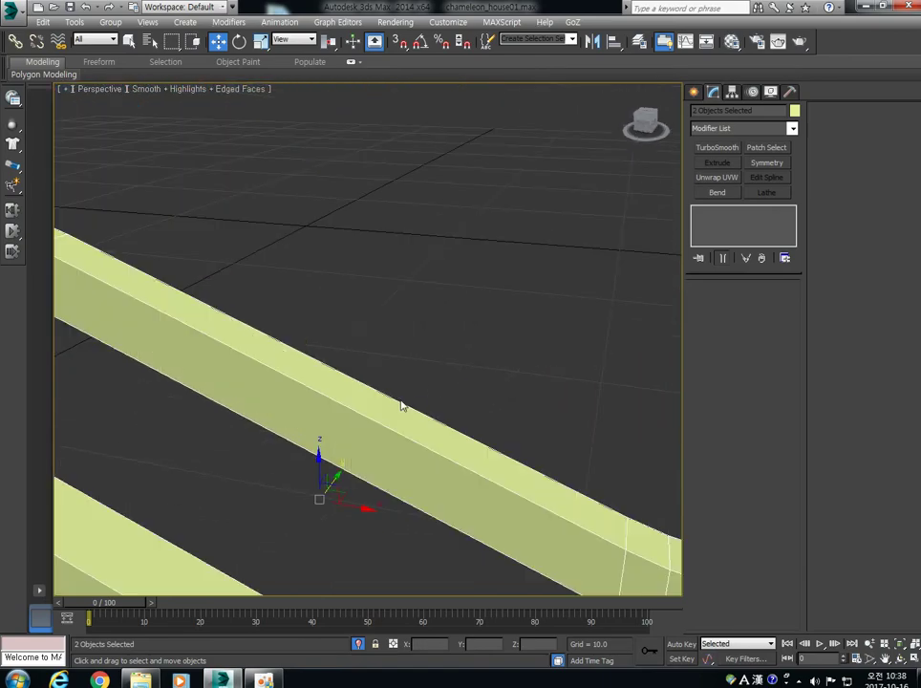
{"action": "scroll", "coordinate": [436, 382], "scroll_direction": "down", "scroll_amount": 6}
{"action": "mouse_move", "coordinate": [432, 384]}
{"action": "middle_mouse_down", "text": "alt"}
{"action": "mouse_move", "coordinate": [329, 386]}
{"action": "mouse_move", "coordinate": [430, 386]}
{"action": "middle_mouse_up", "text": "alt"}
{"action": "left_click", "coordinate": [518, 355]}
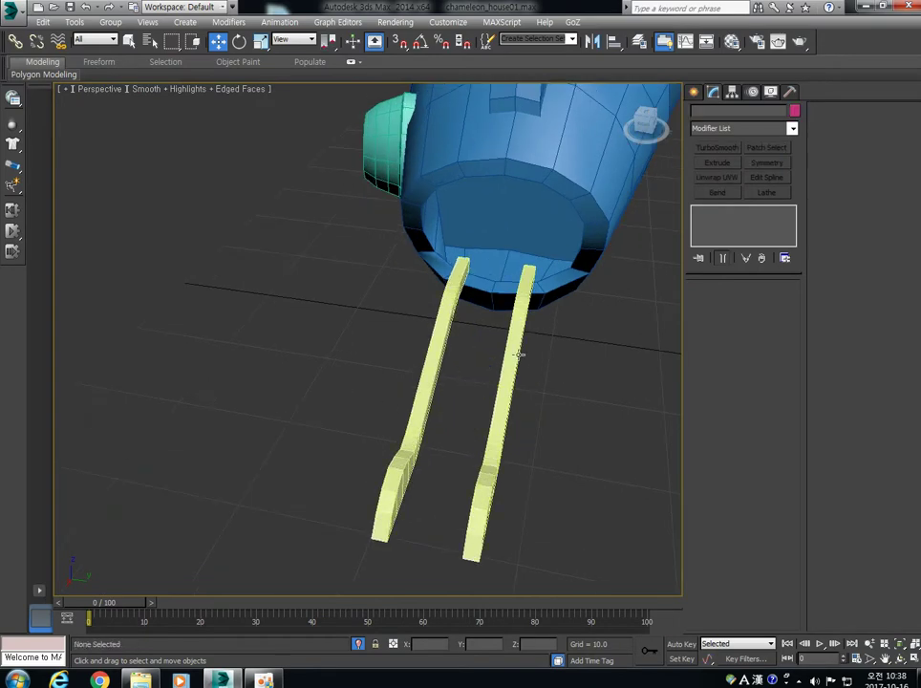
{"action": "left_click", "coordinate": [508, 390]}
{"action": "middle_click_drag", "start_coordinate": [508, 390], "coordinate": [400, 377], "text": "alt"}
{"action": "scroll", "coordinate": [400, 377], "scroll_direction": "down", "scroll_amount": 6}
{"action": "left_click_drag", "start_coordinate": [416, 361], "coordinate": [457, 376], "text": "shift"}
{"action": "left_click", "coordinate": [475, 398]}
{"action": "middle_click_drag", "start_coordinate": [436, 386], "coordinate": [417, 381], "text": "alt"}
{"action": "scroll", "coordinate": [417, 383], "scroll_direction": "up", "scroll_amount": 8}
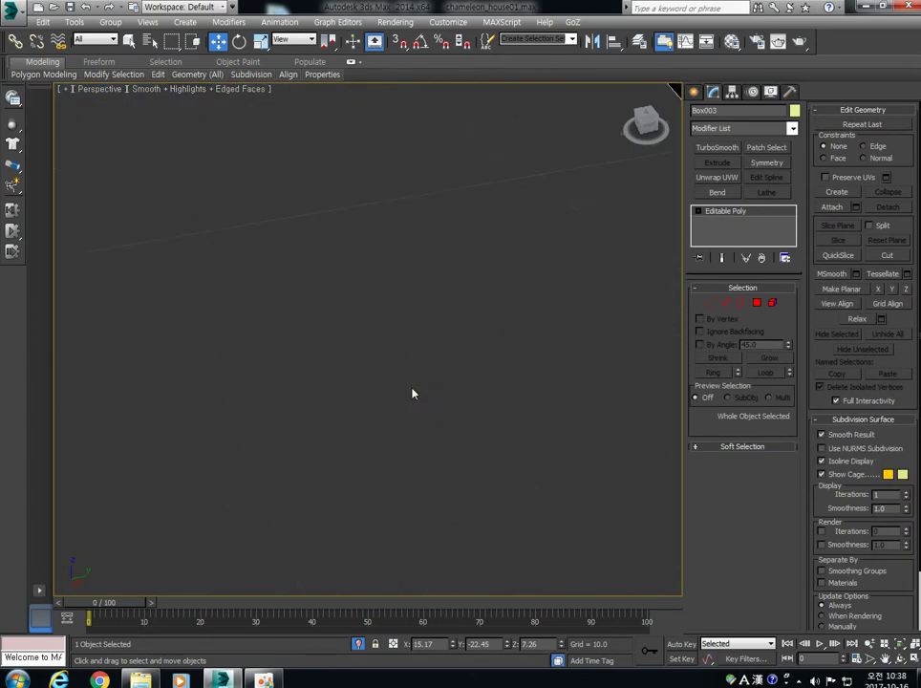
Connect the ring of upright edges along the third tongue strip to add a lengthwise edge line at mid-height
{"action": "middle_click_drag", "start_coordinate": [458, 387], "coordinate": [477, 379], "text": "alt"}
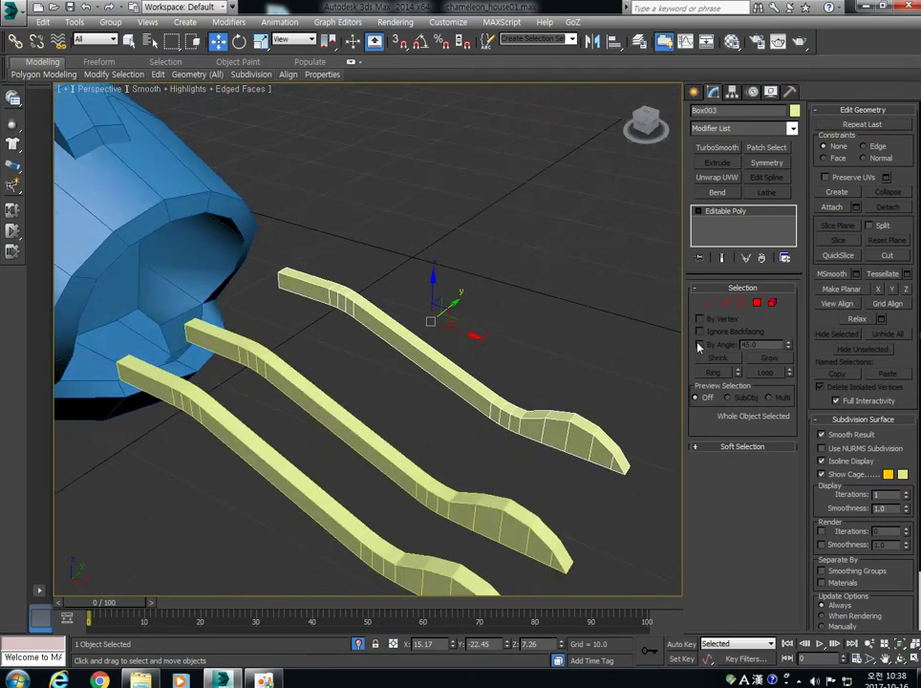
{"action": "left_click", "coordinate": [727, 303]}
{"action": "left_click", "coordinate": [355, 312]}
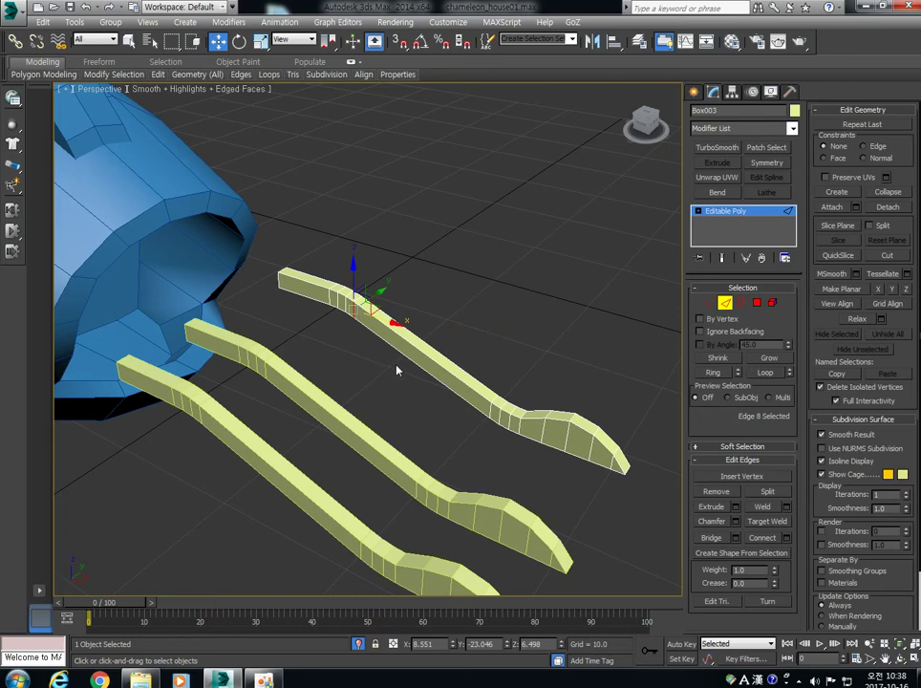
{"action": "key", "text": "alt+r"}
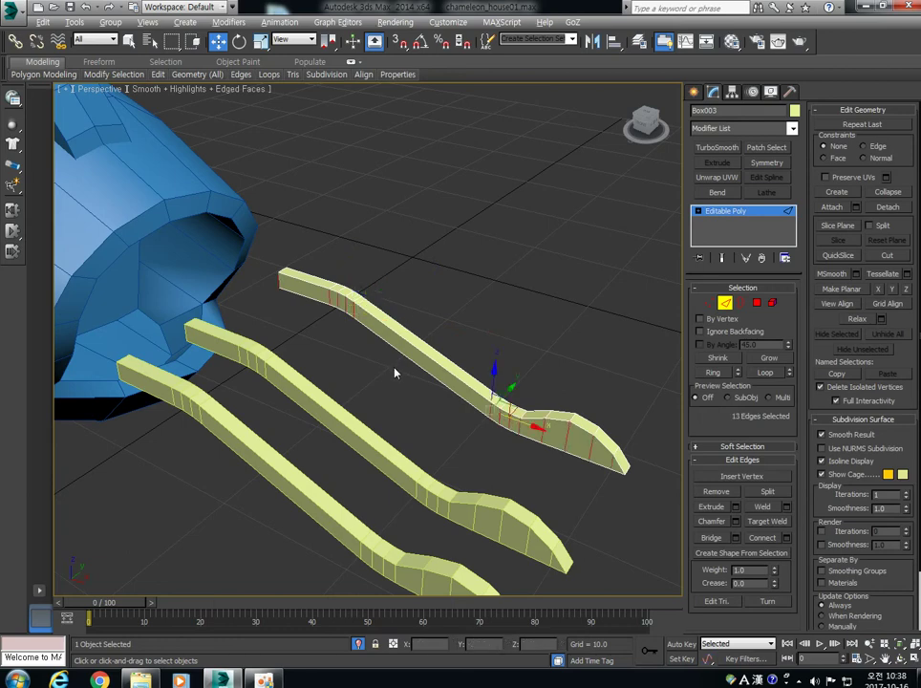
{"action": "key", "text": "ctrl+shift+e"}
{"action": "middle_click_drag", "start_coordinate": [396, 372], "coordinate": [583, 389], "text": "alt"}
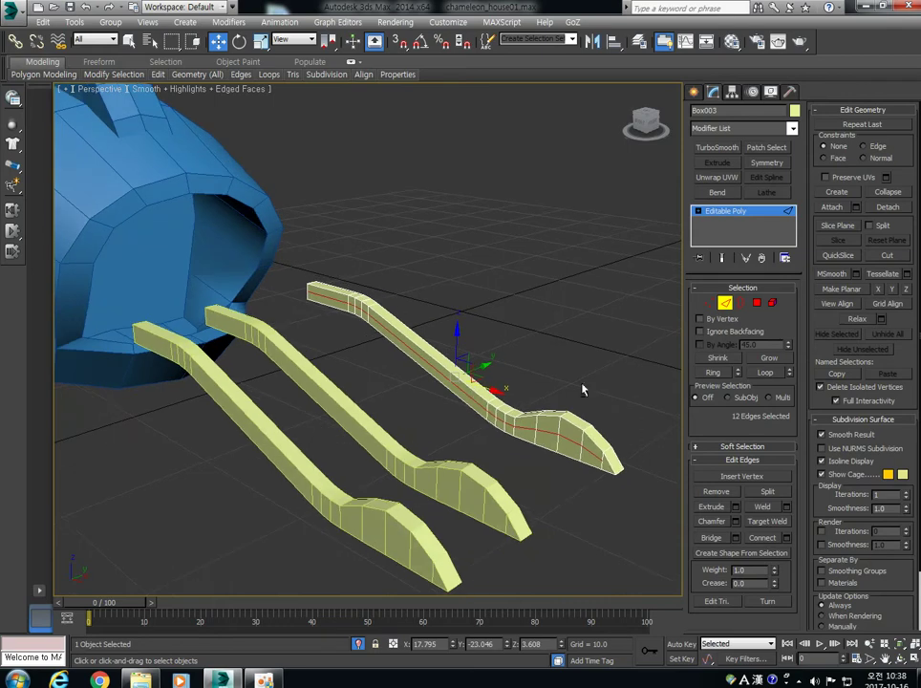
Connect the two sloped edges of the third strip's tip face with a new edge across it
{"action": "left_click", "coordinate": [757, 302]}
{"action": "left_click", "coordinate": [604, 457]}
{"action": "mouse_move", "coordinate": [604, 464]}
{"action": "middle_mouse_down", "text": "alt"}
{"action": "mouse_move", "coordinate": [611, 477]}
{"action": "mouse_move", "coordinate": [626, 478]}
{"action": "mouse_move", "coordinate": [612, 451]}
{"action": "middle_mouse_up", "text": "alt"}
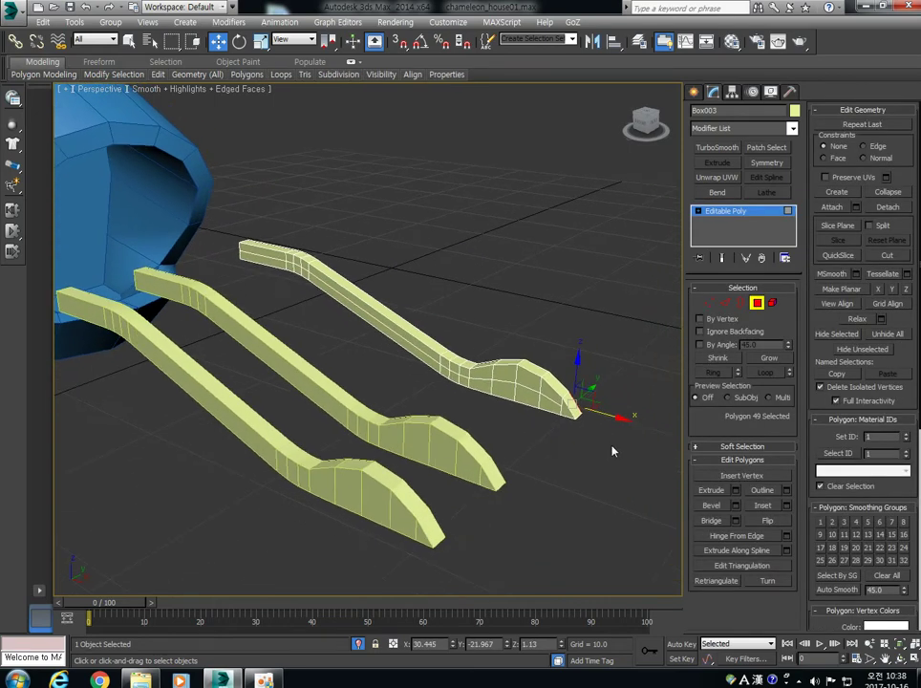
{"action": "scroll", "coordinate": [569, 435], "scroll_direction": "up", "scroll_amount": 4}
{"action": "left_click", "coordinate": [725, 303]}
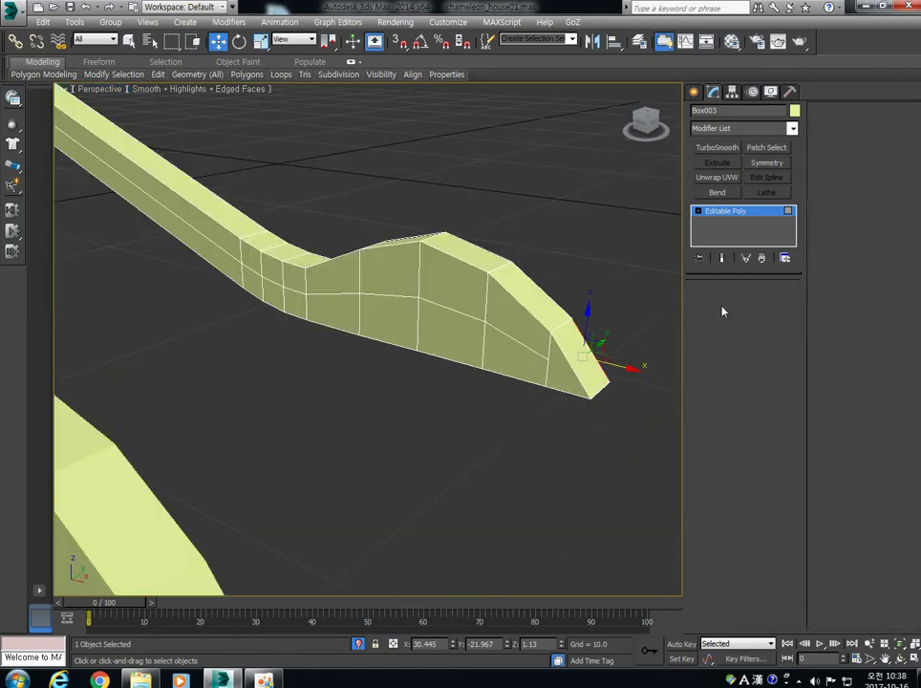
{"action": "left_click", "coordinate": [573, 376]}
{"action": "key", "text": "alt+r"}
{"action": "left_click", "coordinate": [571, 412]}
{"action": "left_click", "coordinate": [575, 376]}
{"action": "left_click", "coordinate": [594, 356], "text": "ctrl"}
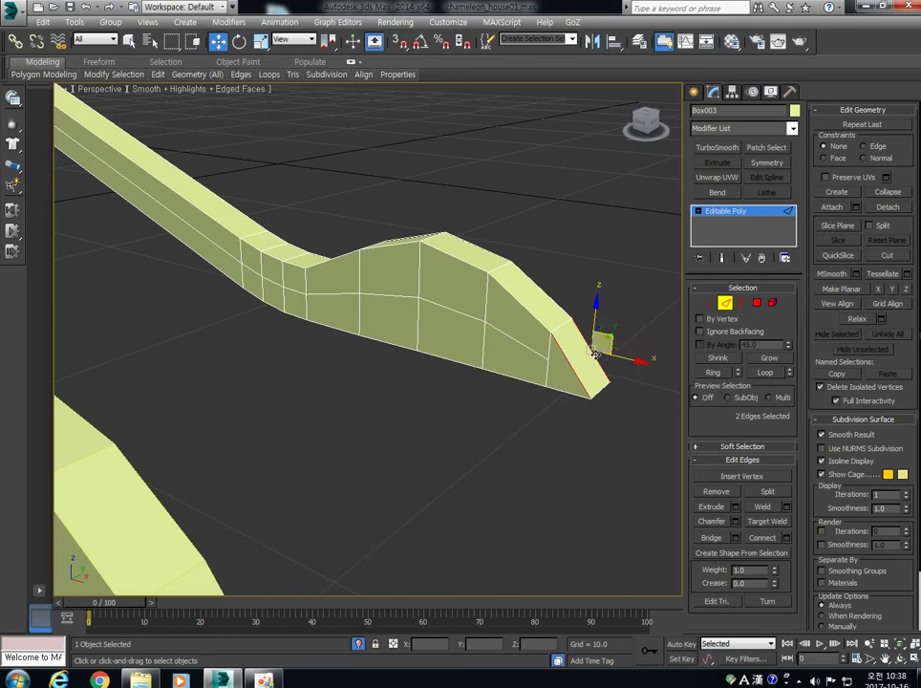
{"action": "key", "text": "ctrl+shift+e"}
Connect the new vertex on the tip's sloped edge to the end of the lengthwise mid-height line on the strip's side
{"action": "left_click", "coordinate": [710, 303]}
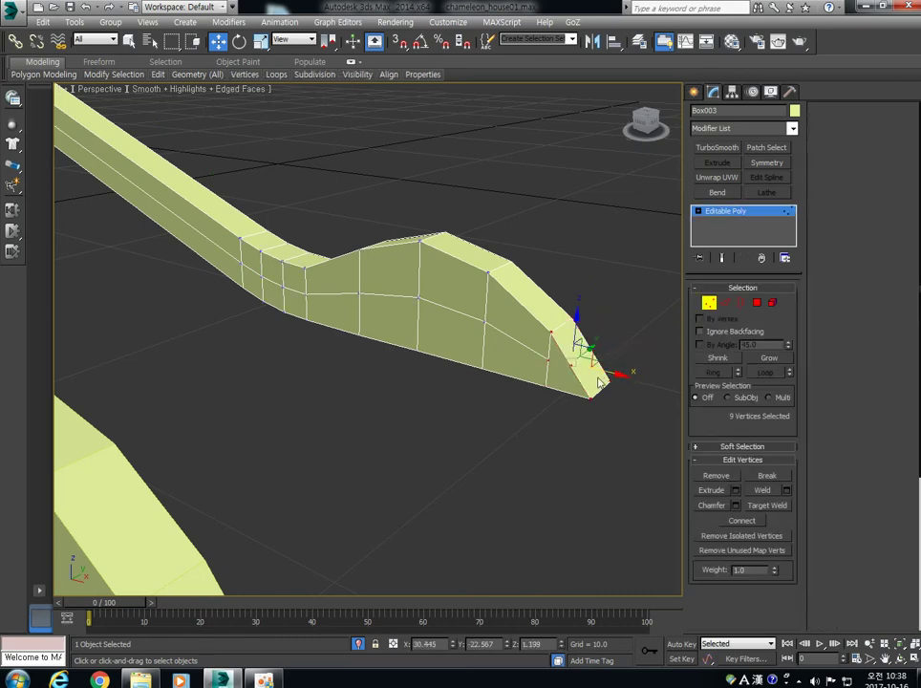
{"action": "left_click", "coordinate": [572, 367]}
{"action": "left_click", "coordinate": [548, 374], "text": "ctrl"}
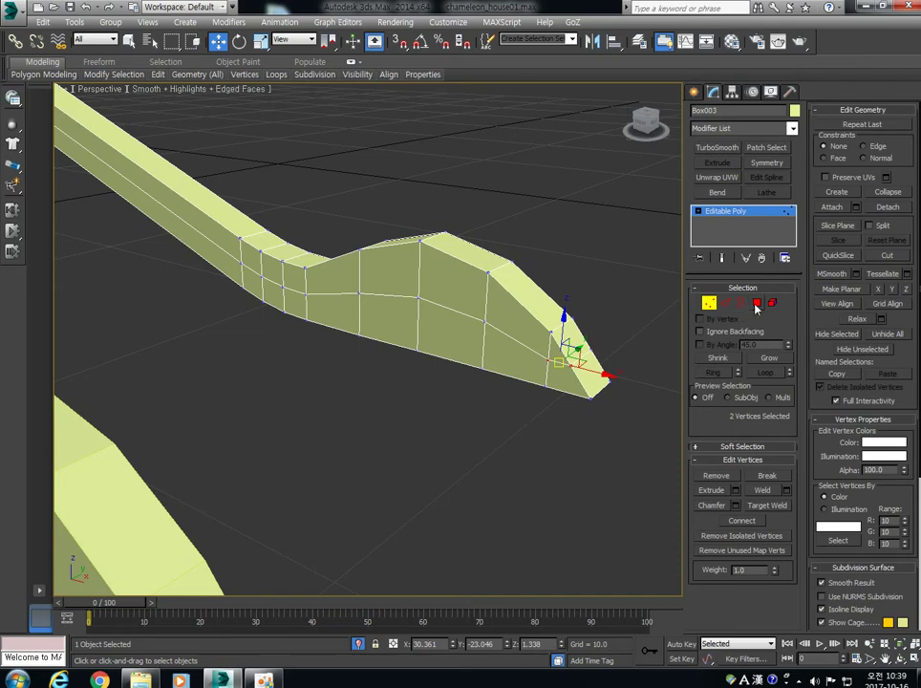
{"action": "left_click", "coordinate": [756, 304]}
{"action": "left_click", "coordinate": [583, 377]}
{"action": "left_click", "coordinate": [520, 362], "text": "shift"}
{"action": "middle_click_drag", "start_coordinate": [520, 363], "coordinate": [488, 388]}
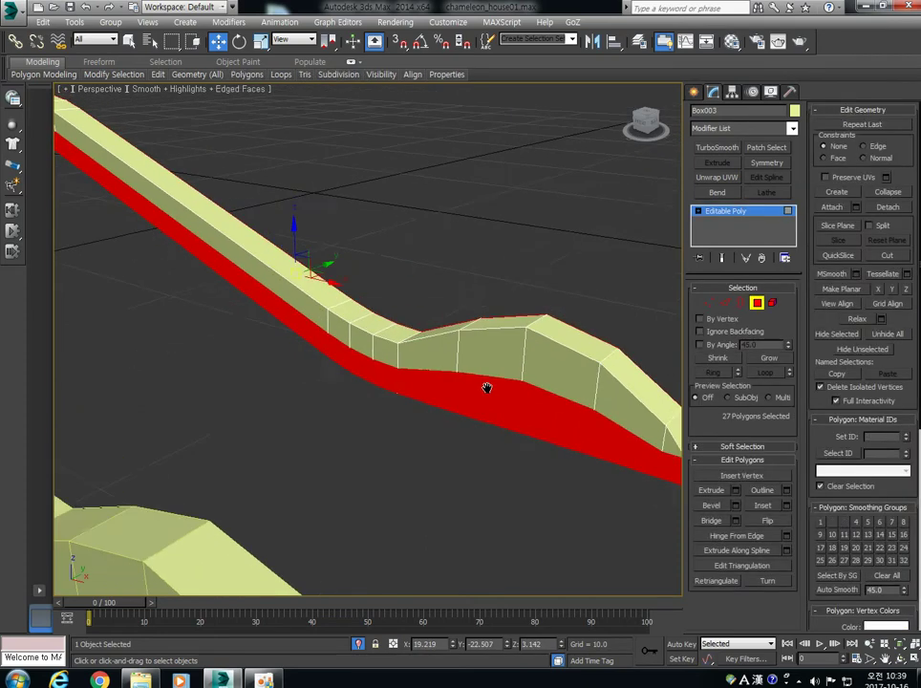
{"action": "scroll", "coordinate": [488, 388], "scroll_direction": "down", "scroll_amount": 5}
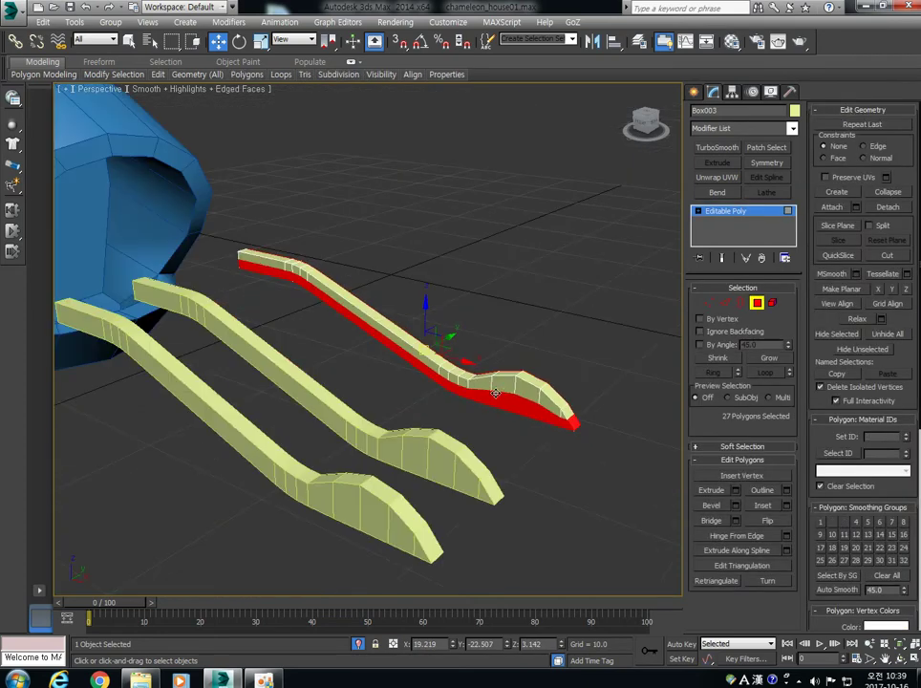
{"action": "left_click", "coordinate": [557, 425]}
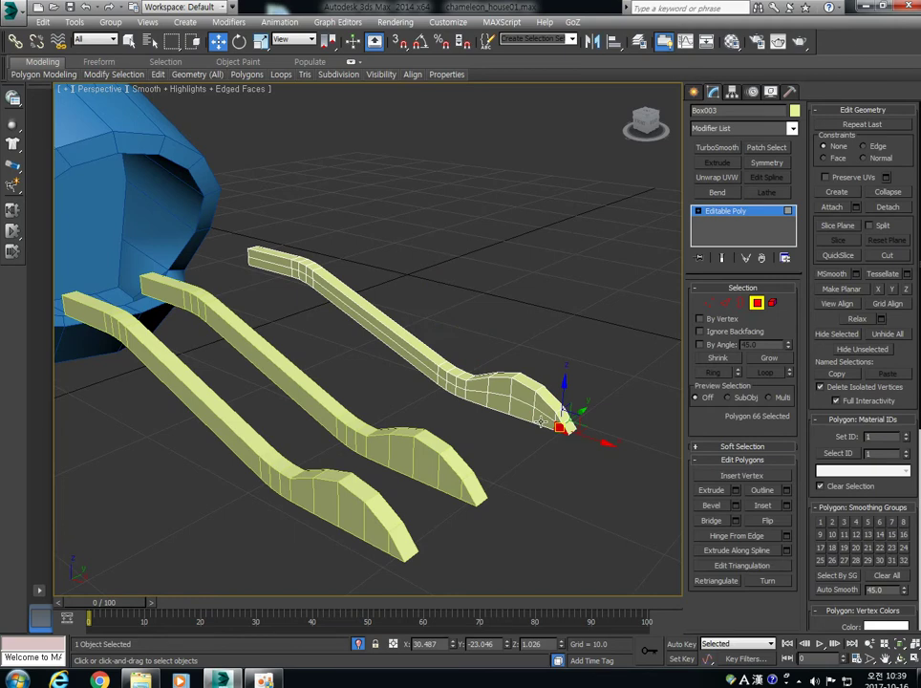
{"action": "left_click", "coordinate": [540, 422], "text": "shift"}
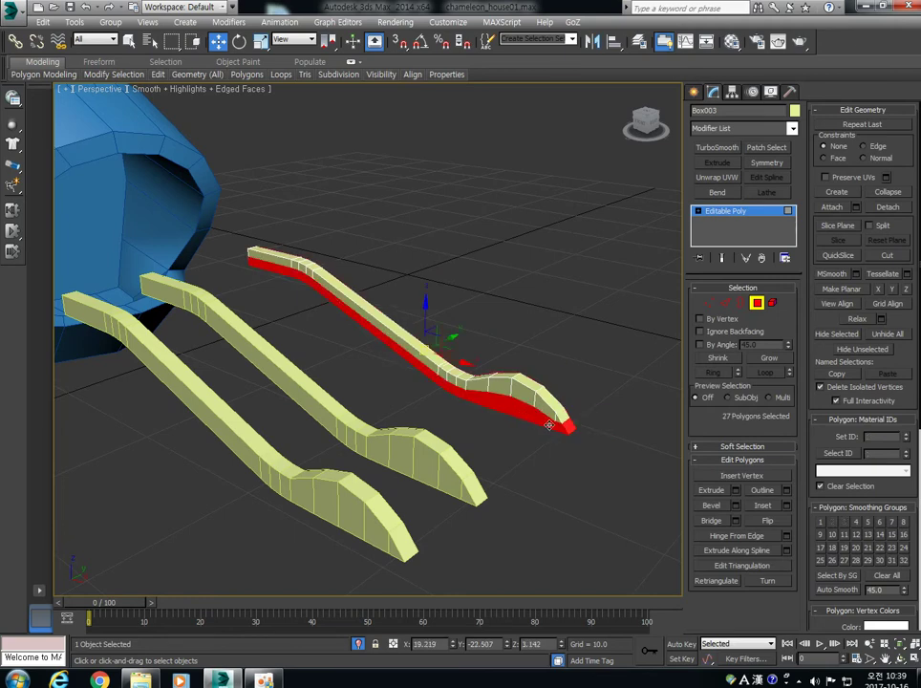
Extrude the lower row of faces along the third strip's inner side by 5.98 toward the other strips, forming a ramp surface
{"action": "left_click", "coordinate": [557, 425]}
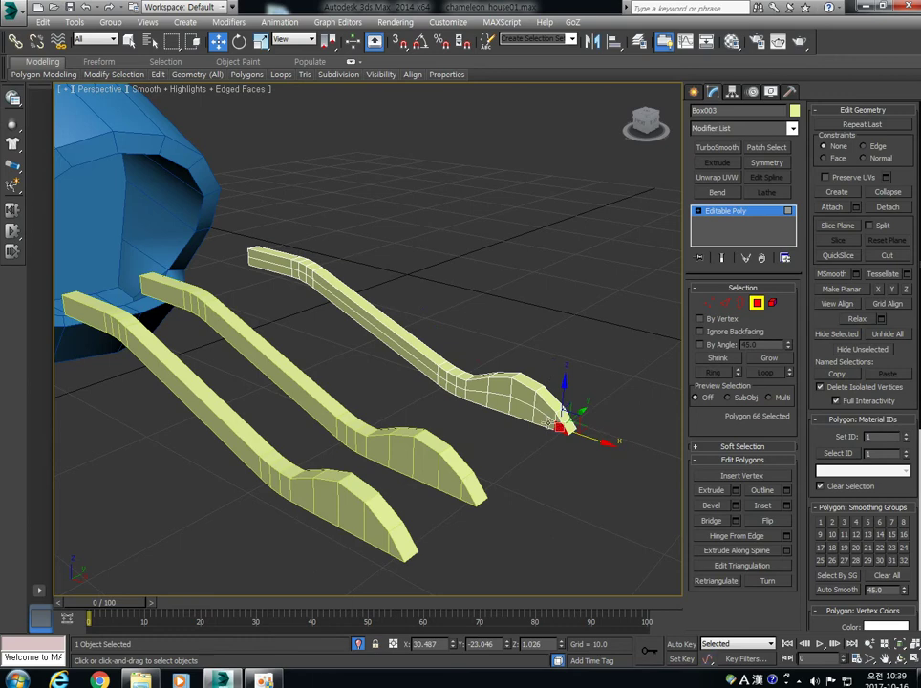
{"action": "left_click", "coordinate": [543, 420], "text": "ctrl"}
{"action": "left_click", "coordinate": [523, 413], "text": "ctrl"}
{"action": "left_click", "coordinate": [500, 405], "text": "ctrl"}
{"action": "left_click_drag", "start_coordinate": [471, 396], "coordinate": [408, 367], "text": "ctrl"}
{"action": "left_click_drag", "start_coordinate": [310, 279], "coordinate": [290, 273], "text": "ctrl"}
{"action": "left_click", "coordinate": [284, 271], "text": "ctrl"}
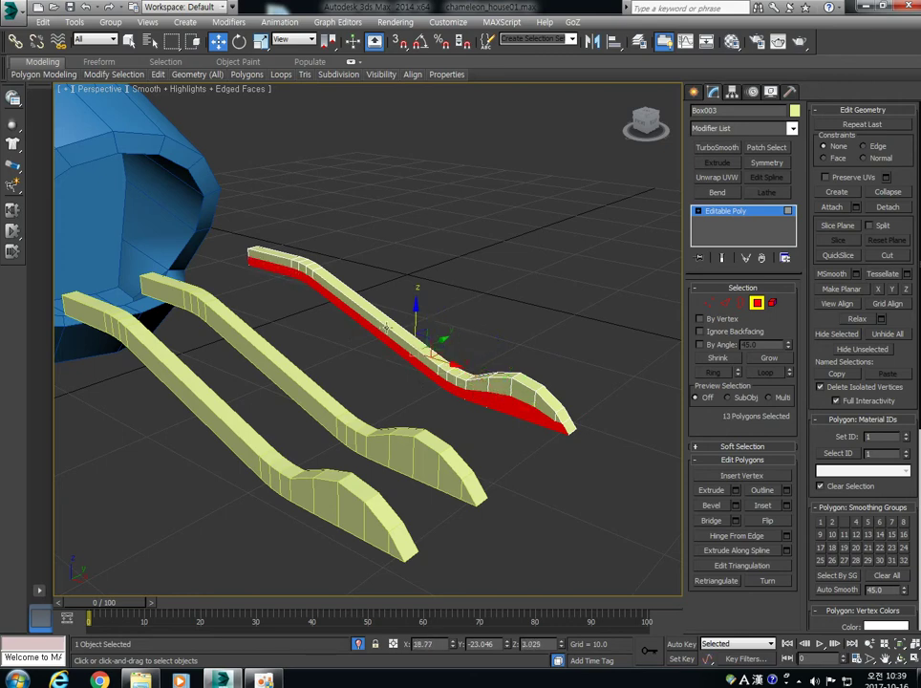
{"action": "left_click", "coordinate": [735, 491]}
{"action": "left_click_drag", "start_coordinate": [551, 372], "coordinate": [551, 382]}
{"action": "middle_click_drag", "start_coordinate": [551, 387], "coordinate": [482, 439], "text": "alt"}
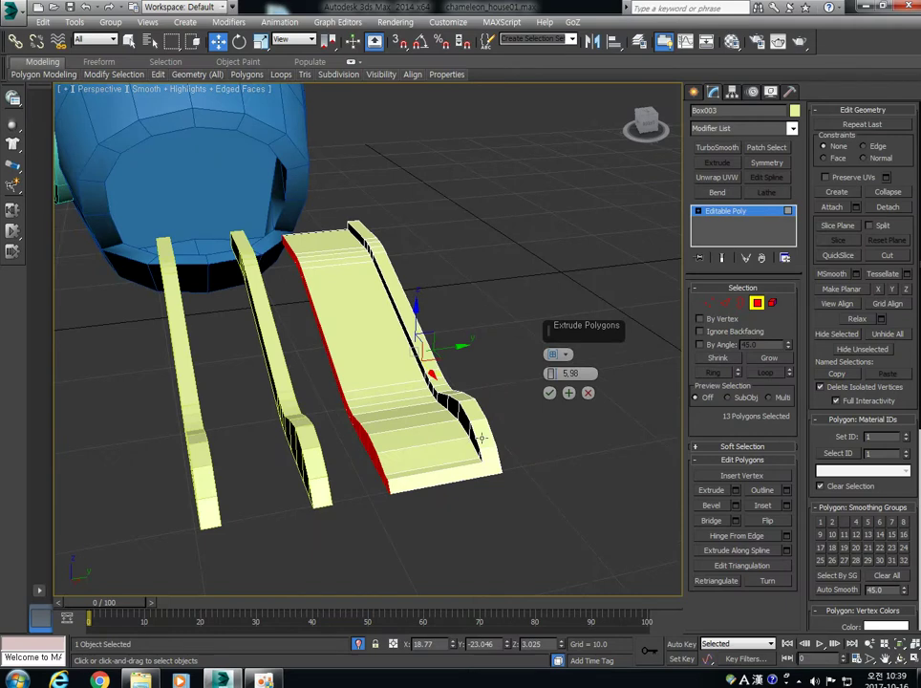
{"action": "left_click", "coordinate": [551, 392]}
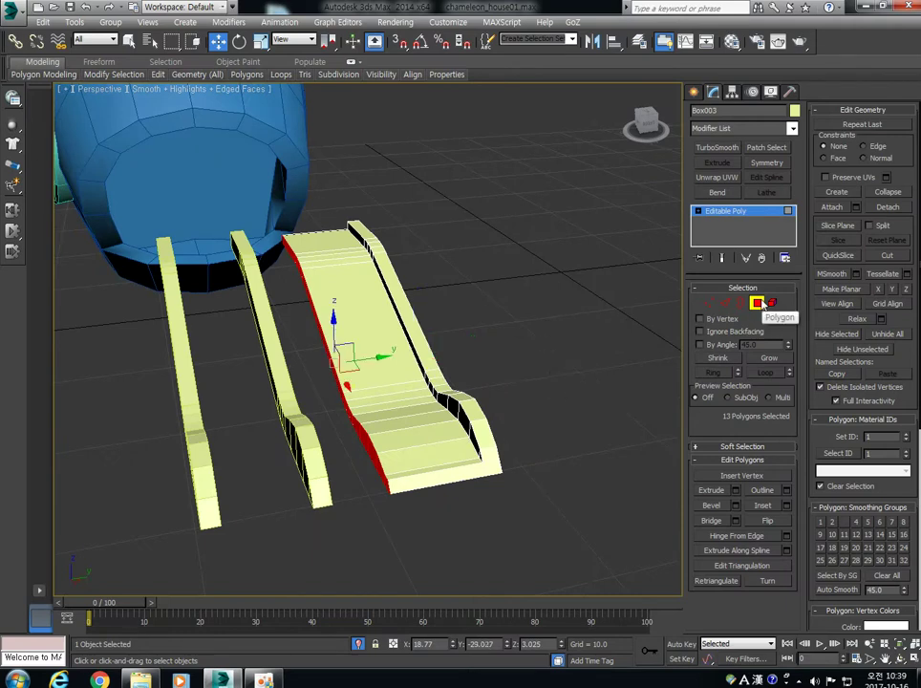
Clone the extruded ramp section to a separate object, placed along Y between the first two strips
{"action": "middle_click_drag", "start_coordinate": [537, 418], "coordinate": [393, 258], "text": "alt"}
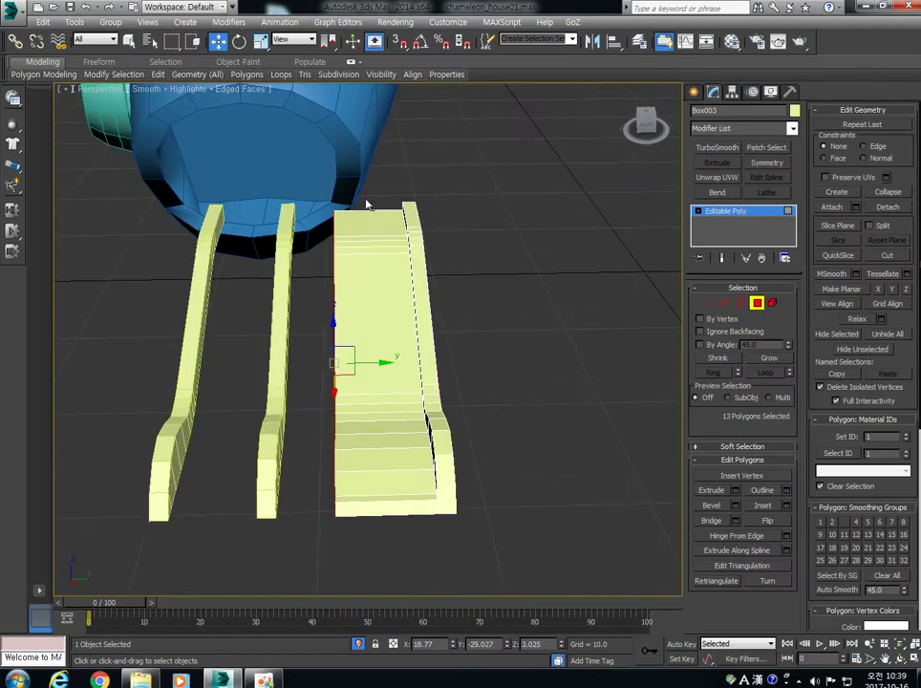
{"action": "left_click_drag", "start_coordinate": [329, 200], "coordinate": [376, 530]}
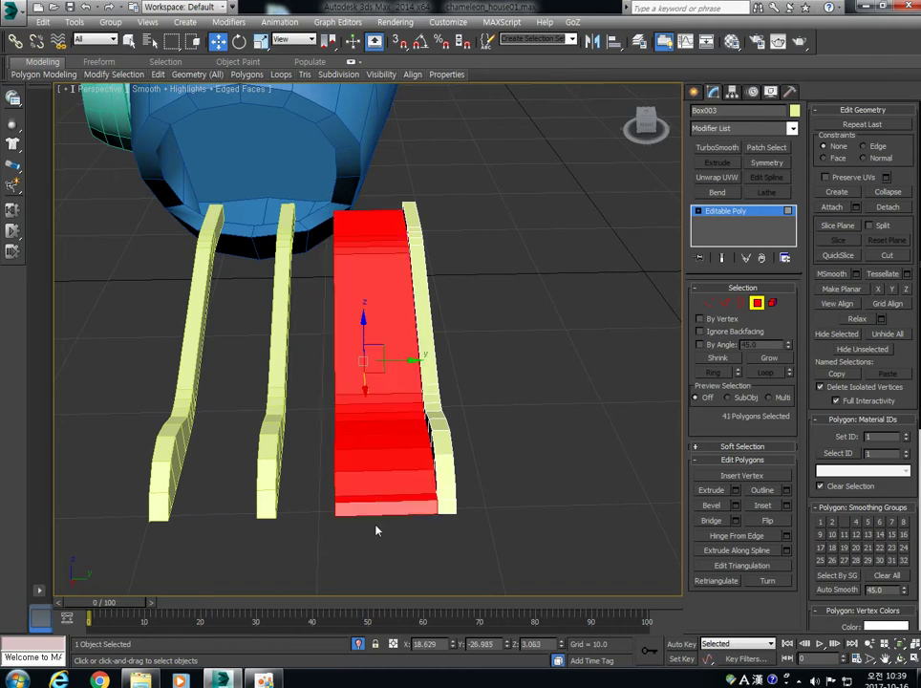
{"action": "left_click_drag", "start_coordinate": [407, 362], "coordinate": [262, 359]}
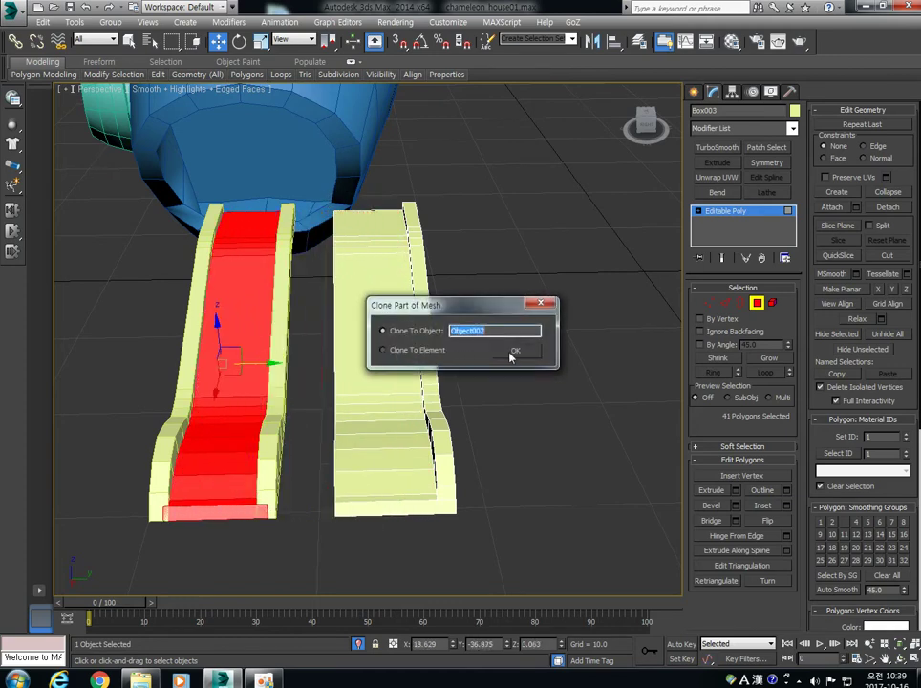
{"action": "left_click", "coordinate": [510, 356]}
Leave face editing and delete the third strip together with its original extruded section
{"action": "left_click", "coordinate": [757, 303]}
{"action": "left_click", "coordinate": [521, 330]}
{"action": "left_click", "coordinate": [409, 336]}
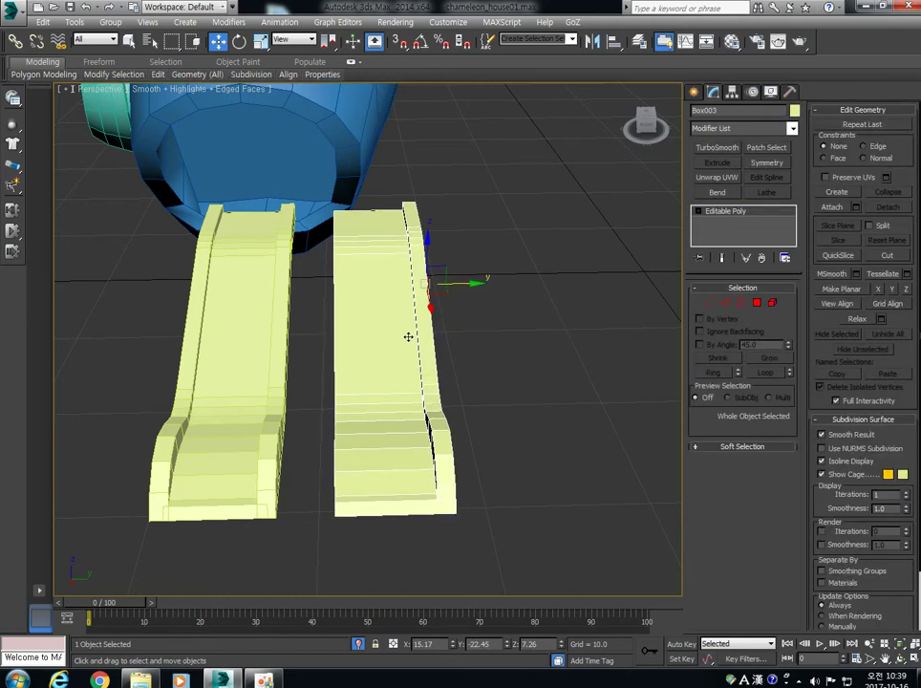
{"action": "key", "text": "Delete"}
Center the cloned ramp's pivot on its geometry and nudge the ramp along Y between the two side strips
{"action": "left_click", "coordinate": [241, 305]}
{"action": "middle_click_drag", "start_coordinate": [241, 376], "coordinate": [277, 361], "text": "alt"}
{"action": "left_click", "coordinate": [732, 93]}
{"action": "left_click", "coordinate": [743, 176]}
{"action": "left_click", "coordinate": [742, 243]}
{"action": "left_click", "coordinate": [712, 92]}
{"action": "left_click", "coordinate": [464, 289]}
{"action": "left_click", "coordinate": [277, 327]}
{"action": "mouse_move", "coordinate": [272, 330]}
{"action": "left_mouse_down"}
{"action": "mouse_move", "coordinate": [284, 325]}
{"action": "mouse_move", "coordinate": [270, 329]}
{"action": "left_mouse_up"}
{"action": "middle_click_drag", "start_coordinate": [269, 329], "coordinate": [283, 337], "text": "alt"}
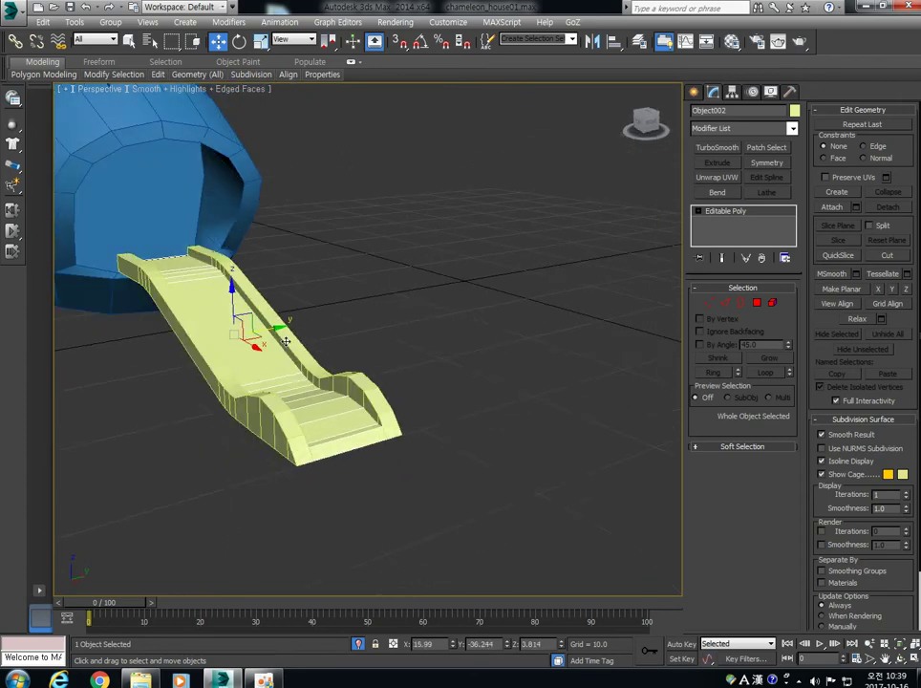
Change the ramp surface's object color to a darker yellow
{"action": "scroll", "coordinate": [214, 336], "scroll_direction": "down", "scroll_amount": 8}
{"action": "scroll", "coordinate": [214, 335], "scroll_direction": "up", "scroll_amount": 5}
{"action": "middle_click_drag", "start_coordinate": [233, 302], "coordinate": [345, 378]}
{"action": "left_click", "coordinate": [797, 111]}
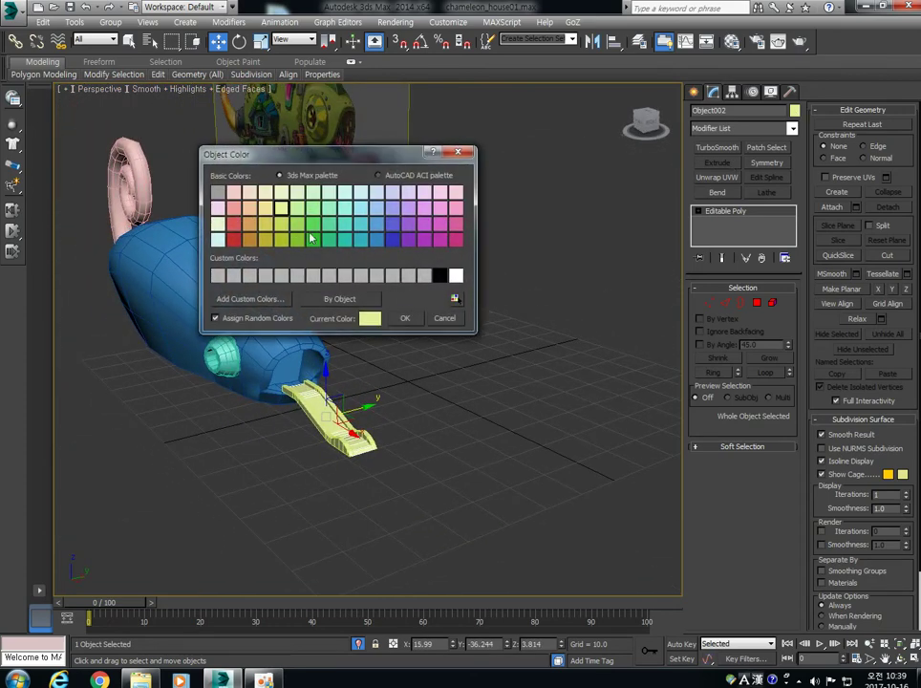
{"action": "left_click", "coordinate": [404, 318]}
{"action": "left_click", "coordinate": [409, 418]}
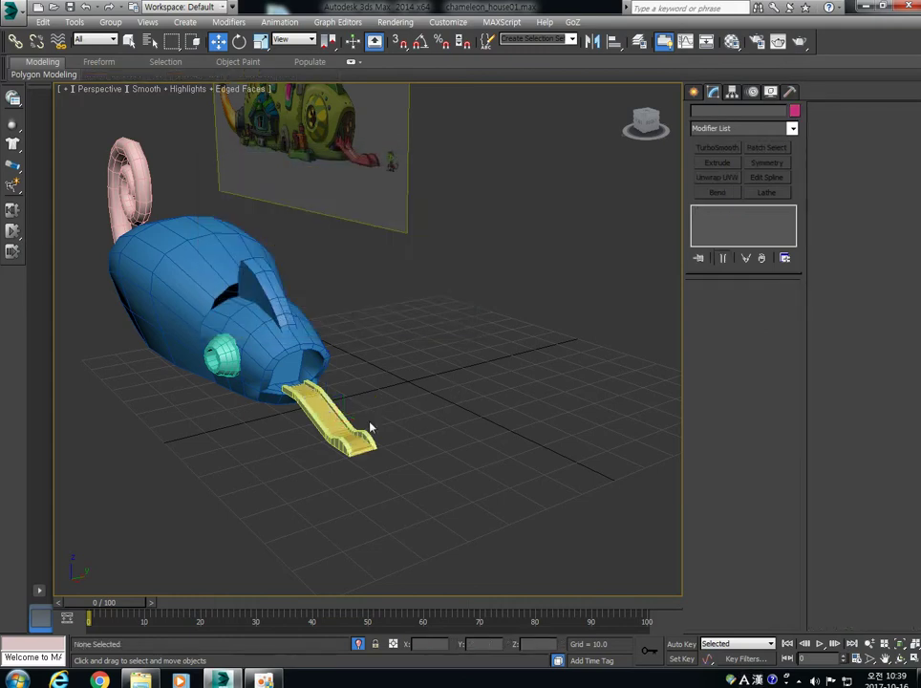
Select both side strips and change their object color to magenta
{"action": "left_click", "coordinate": [333, 441]}
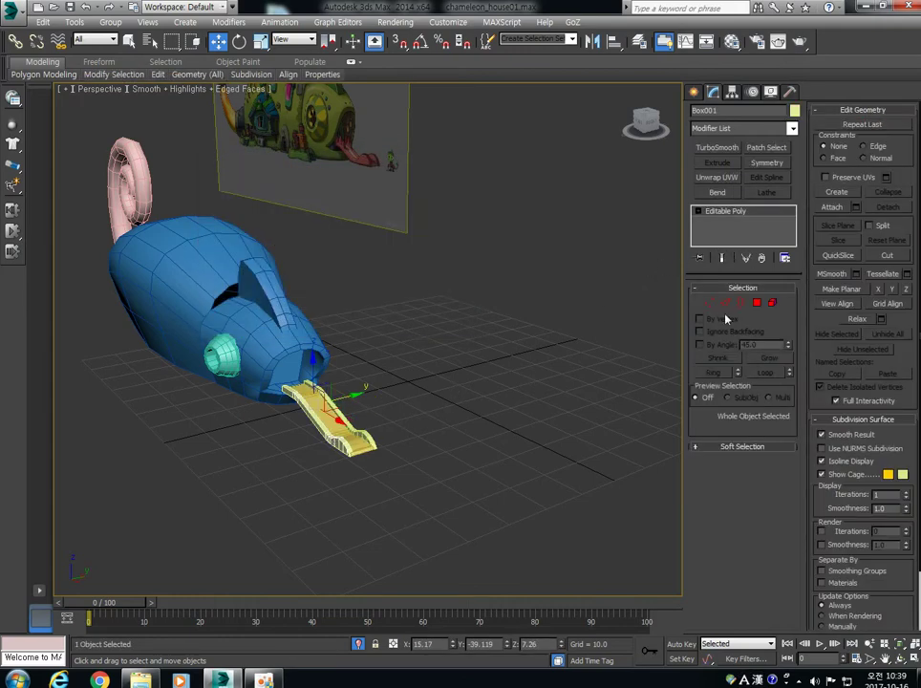
{"action": "left_click", "coordinate": [254, 308], "text": "ctrl"}
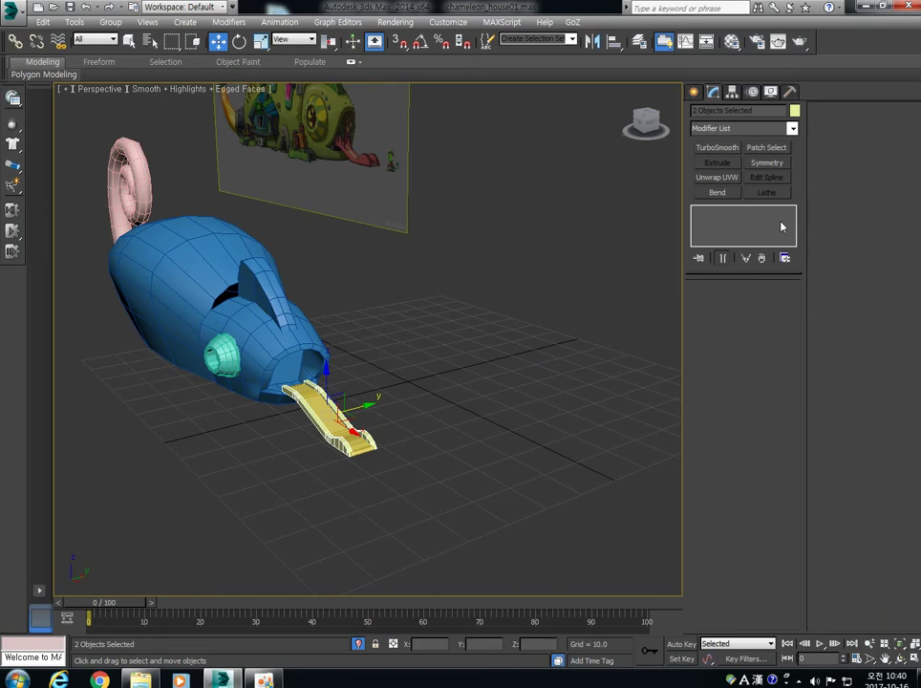
{"action": "left_click", "coordinate": [794, 112]}
{"action": "left_click", "coordinate": [440, 241]}
{"action": "left_click", "coordinate": [412, 321]}
{"action": "left_click", "coordinate": [436, 370]}
Narrow the yellow ramp by moving the vertices along one long side inward, and shift the whole ramp about 0.54 along Y
{"action": "middle_click_drag", "start_coordinate": [303, 388], "coordinate": [328, 369]}
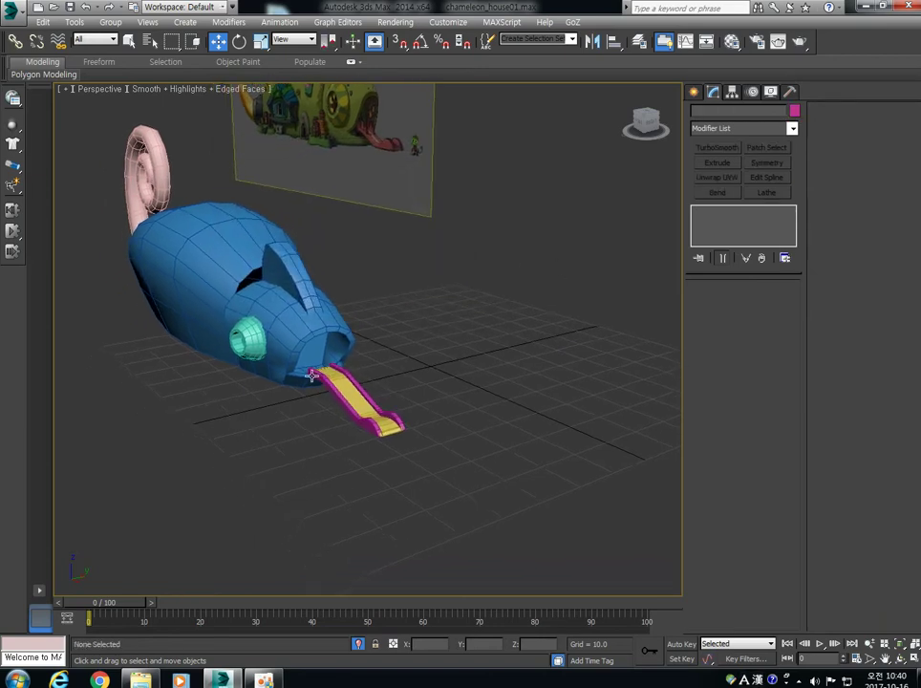
{"action": "scroll", "coordinate": [312, 376], "scroll_direction": "up", "scroll_amount": 8}
{"action": "scroll", "coordinate": [379, 395], "scroll_direction": "down", "scroll_amount": 6}
{"action": "middle_click_drag", "start_coordinate": [420, 415], "coordinate": [364, 373]}
{"action": "left_click", "coordinate": [406, 417]}
{"action": "middle_click_drag", "start_coordinate": [483, 396], "coordinate": [386, 402], "text": "alt"}
{"action": "scroll", "coordinate": [382, 382], "scroll_direction": "up", "scroll_amount": 4}
{"action": "left_click", "coordinate": [709, 303]}
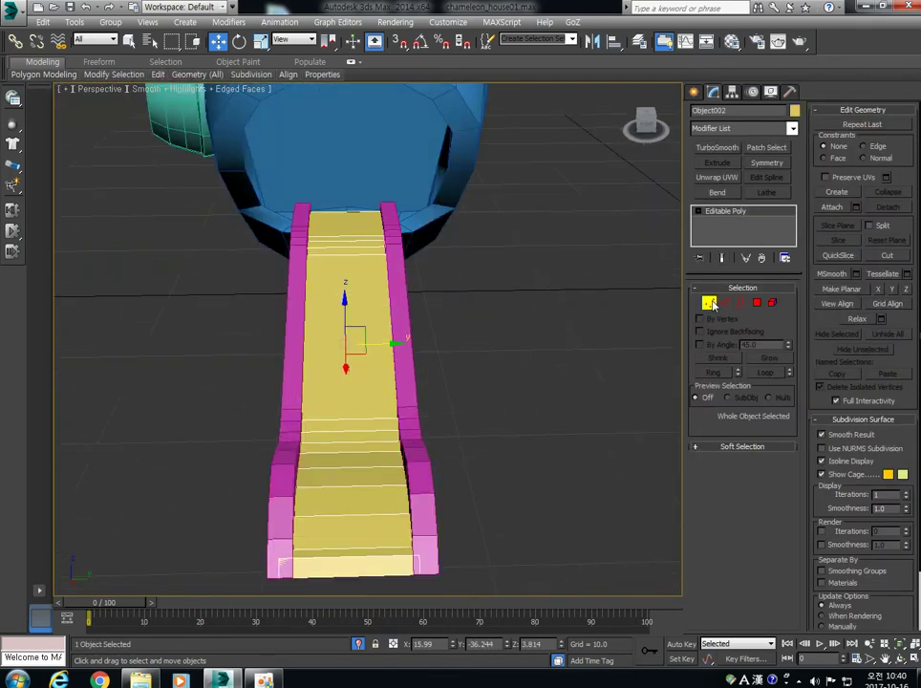
{"action": "left_click_drag", "start_coordinate": [362, 178], "coordinate": [530, 594]}
{"action": "key", "text": "z"}
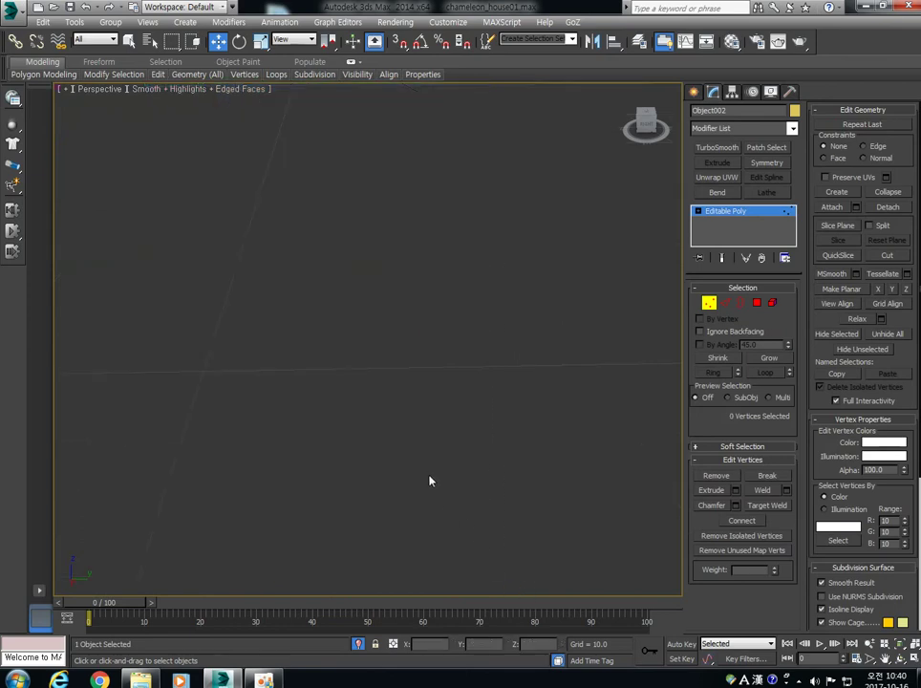
{"action": "scroll", "coordinate": [423, 471], "scroll_direction": "down", "scroll_amount": 3}
{"action": "left_click_drag", "start_coordinate": [363, 278], "coordinate": [440, 521]}
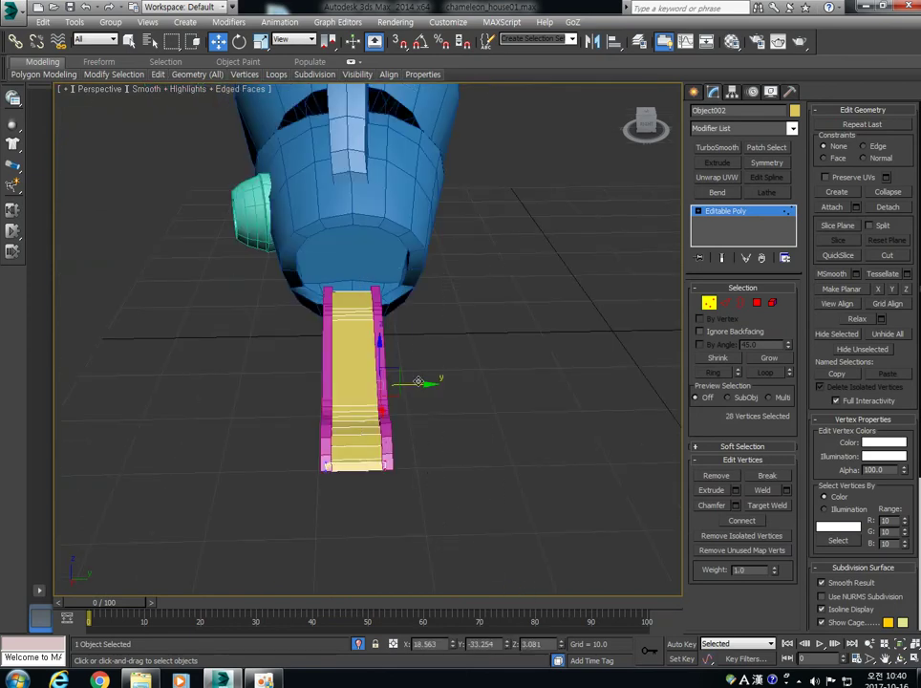
{"action": "left_click_drag", "start_coordinate": [418, 382], "coordinate": [405, 367]}
{"action": "left_click", "coordinate": [708, 304]}
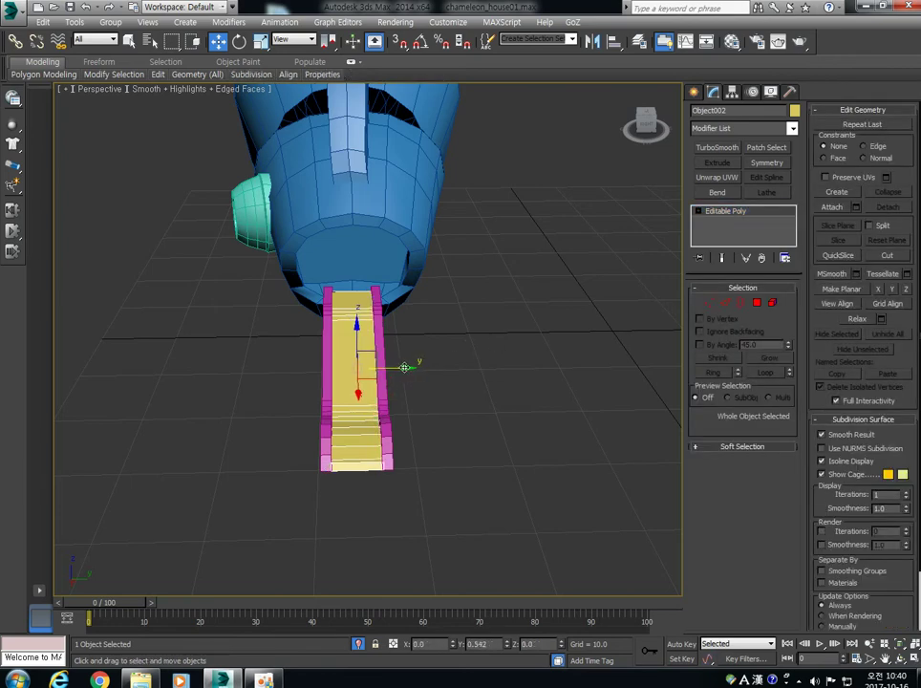
Move the ramp's front end face back about 0.15 along X so it sits between the strip tips
{"action": "middle_click_drag", "start_coordinate": [411, 367], "coordinate": [414, 455], "text": "alt"}
{"action": "scroll", "coordinate": [413, 459], "scroll_direction": "up", "scroll_amount": 5}
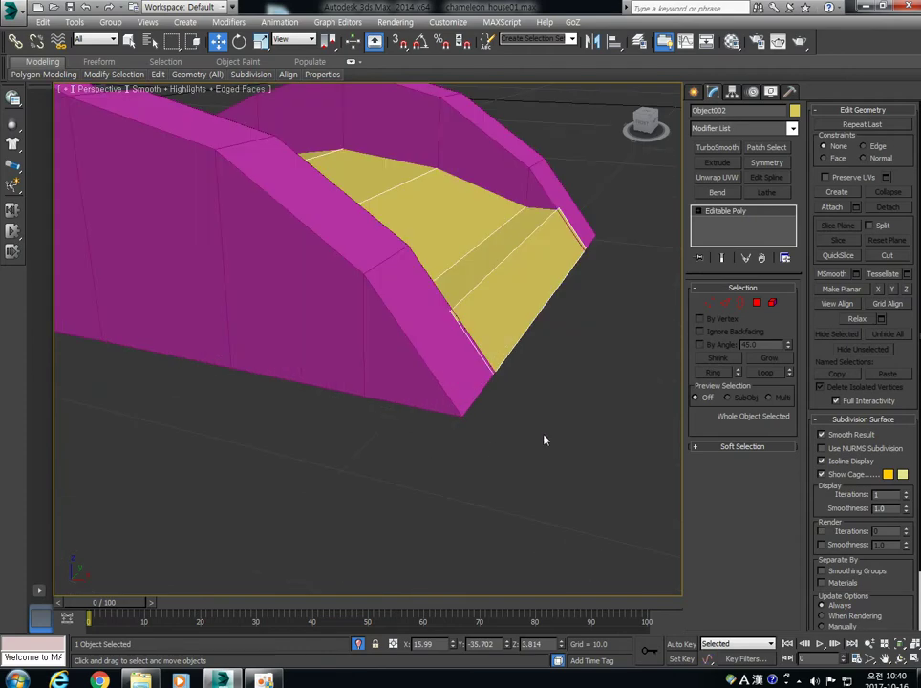
{"action": "left_click", "coordinate": [708, 303]}
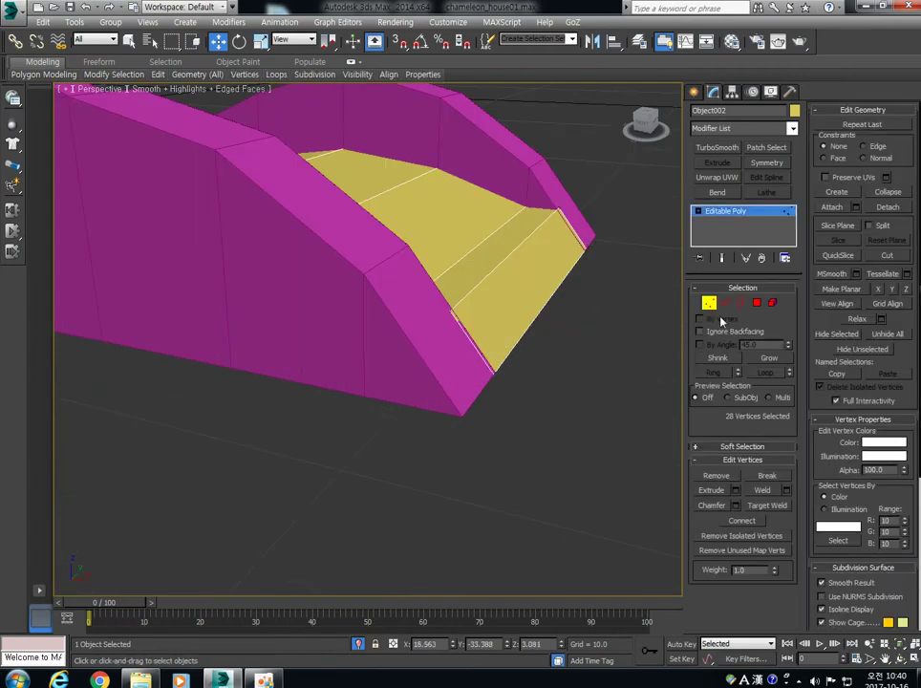
{"action": "key", "text": "4"}
{"action": "left_click", "coordinate": [542, 278]}
{"action": "left_click_drag", "start_coordinate": [572, 278], "coordinate": [558, 277]}
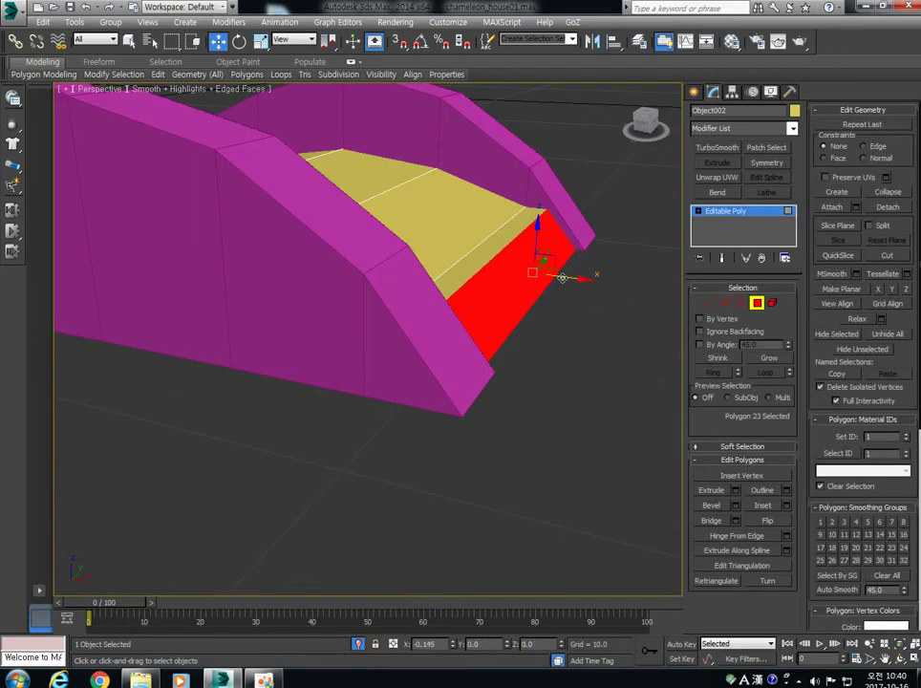
{"action": "left_click", "coordinate": [757, 302]}
Deselect the ramp and switch to the front view to compare the whole model with the reference image
{"action": "middle_click_drag", "start_coordinate": [557, 336], "coordinate": [540, 350], "text": "alt"}
{"action": "scroll", "coordinate": [555, 350], "scroll_direction": "down", "scroll_amount": 6}
{"action": "left_click", "coordinate": [385, 361]}
{"action": "middle_click_drag", "start_coordinate": [325, 299], "coordinate": [455, 405]}
{"action": "scroll", "coordinate": [461, 395], "scroll_direction": "down", "scroll_amount": 5}
{"action": "scroll", "coordinate": [457, 407], "scroll_direction": "up", "scroll_amount": 4}
{"action": "key", "text": "f"}
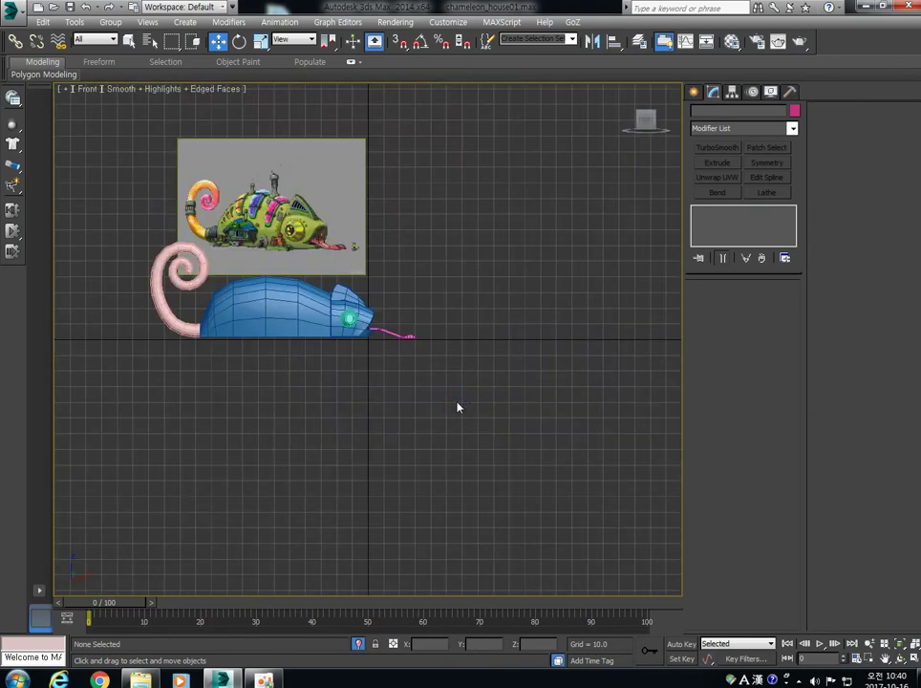
Select the ramp and both side strips, shorten them together along X, and shift them about 2.49 back toward the mouth
{"action": "scroll", "coordinate": [374, 345], "scroll_direction": "up", "scroll_amount": 5}
{"action": "scroll", "coordinate": [439, 330], "scroll_direction": "up", "scroll_amount": 3}
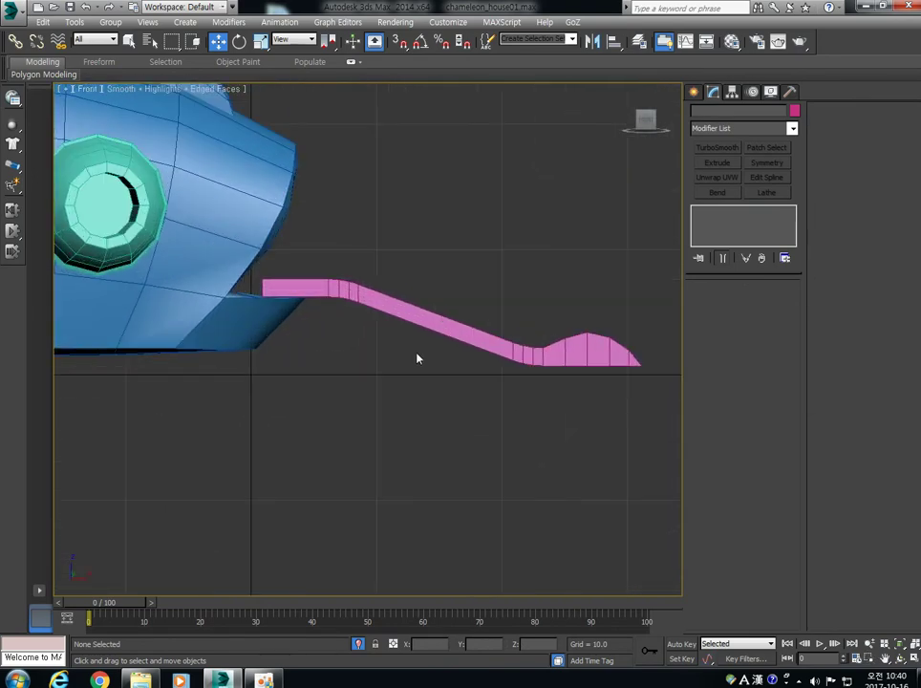
{"action": "left_click_drag", "start_coordinate": [361, 260], "coordinate": [627, 425]}
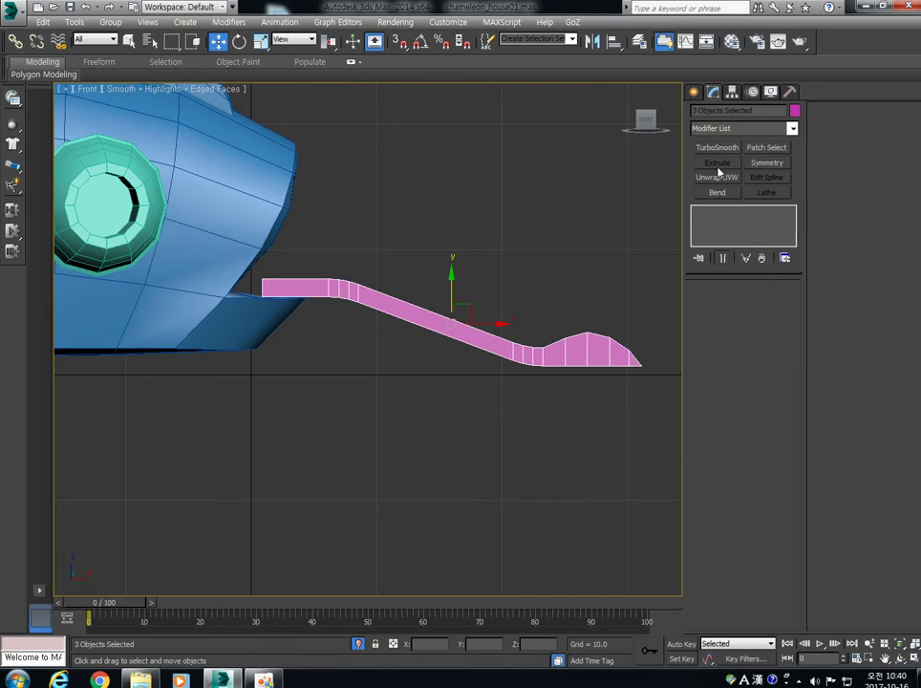
{"action": "key", "text": "r"}
{"action": "key", "text": "r"}
{"action": "left_click_drag", "start_coordinate": [505, 323], "coordinate": [465, 325]}
{"action": "key", "text": "w"}
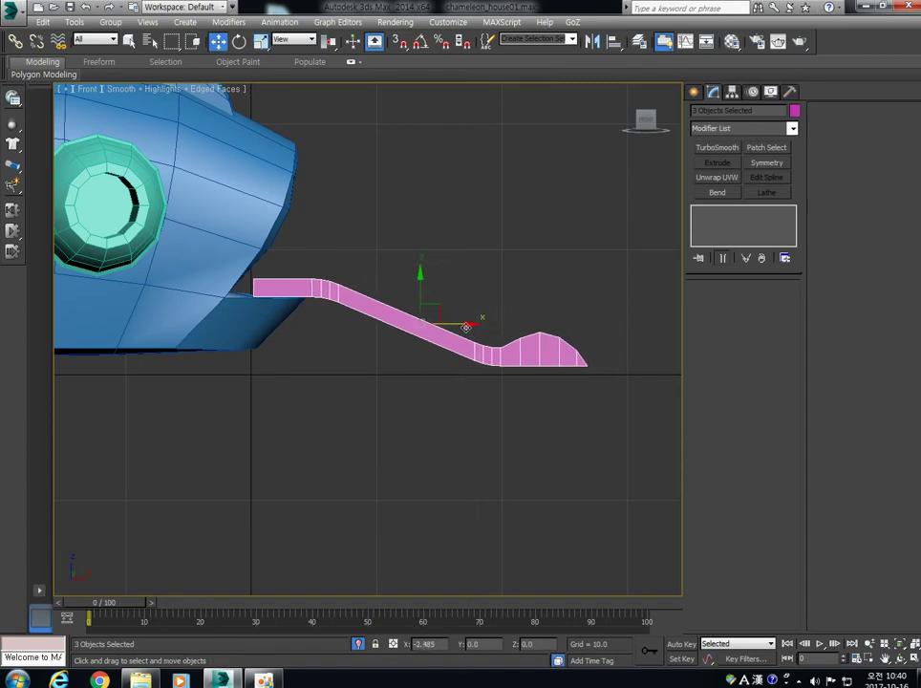
Examine the shortened tongue at the mouth opening and compare it with the tongue in the reference image
{"action": "middle_click_drag", "start_coordinate": [397, 316], "coordinate": [375, 327], "text": "alt"}
{"action": "middle_click_drag", "start_coordinate": [330, 265], "coordinate": [415, 323]}
{"action": "scroll", "coordinate": [415, 323], "scroll_direction": "up", "scroll_amount": 5}
{"action": "scroll", "coordinate": [415, 323], "scroll_direction": "down", "scroll_amount": 11}
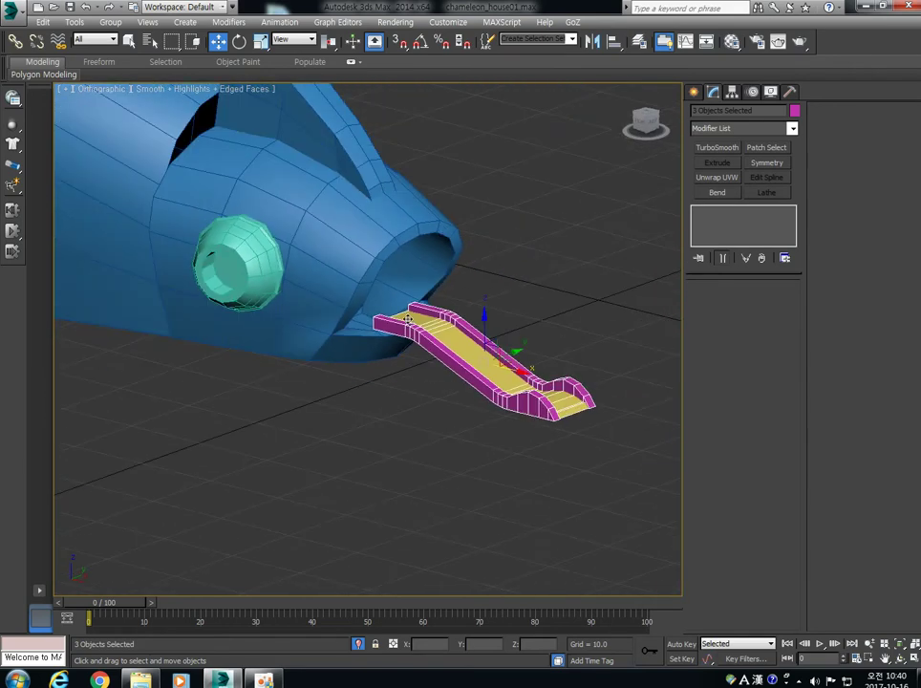
{"action": "middle_click_drag", "start_coordinate": [372, 263], "coordinate": [420, 411]}
{"action": "scroll", "coordinate": [427, 284], "scroll_direction": "up", "scroll_amount": 5}
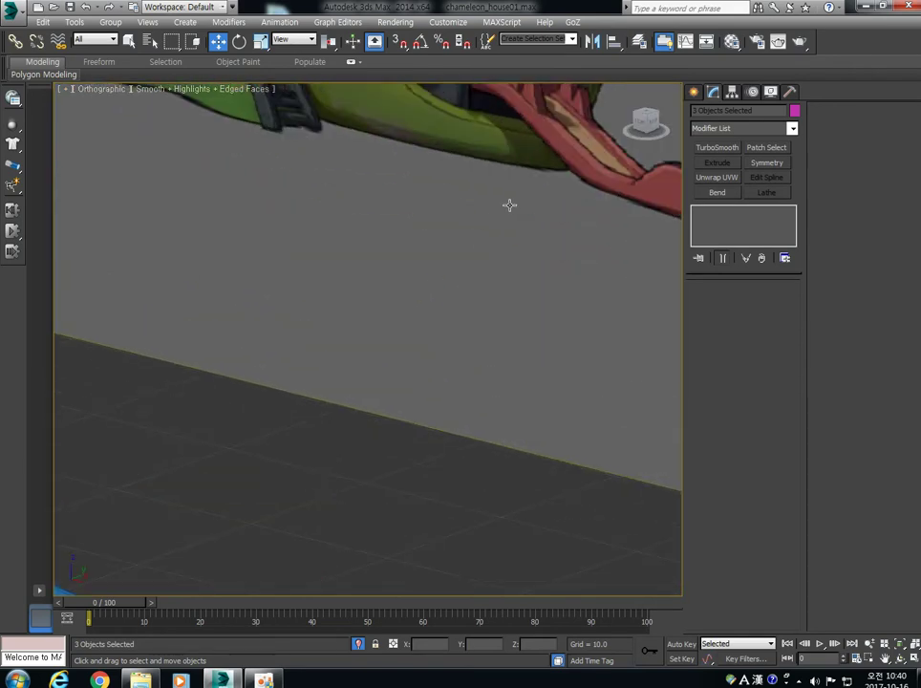
{"action": "scroll", "coordinate": [511, 203], "scroll_direction": "down", "scroll_amount": 3}
{"action": "middle_click_drag", "start_coordinate": [517, 283], "coordinate": [483, 214]}
Create a box about 2.56 long, 2.03 wide and 0.63 high, standing on the upper edge of the tongue's side strip in the front view
{"action": "left_click", "coordinate": [695, 93]}
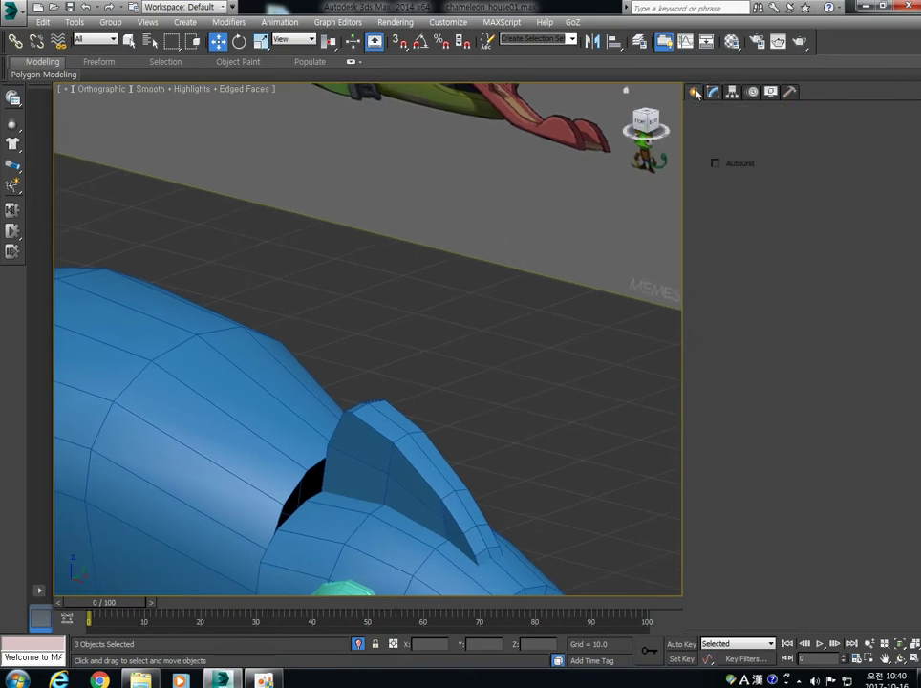
{"action": "scroll", "coordinate": [510, 288], "scroll_direction": "down", "scroll_amount": 1}
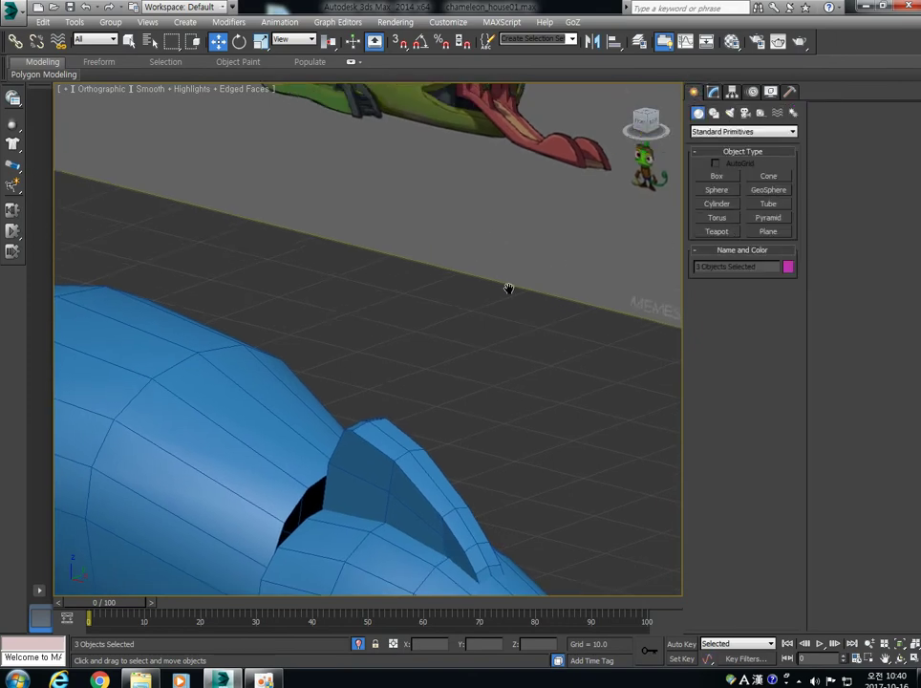
{"action": "scroll", "coordinate": [510, 294], "scroll_direction": "down", "scroll_amount": 5}
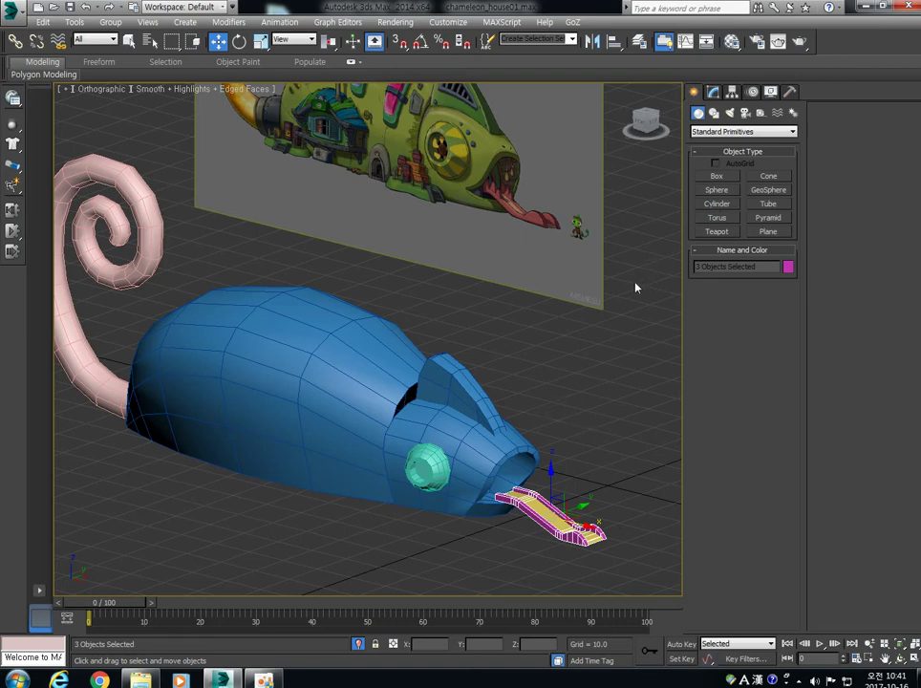
{"action": "left_click", "coordinate": [715, 177]}
{"action": "middle_click_drag", "start_coordinate": [462, 446], "coordinate": [445, 405]}
{"action": "scroll", "coordinate": [445, 405], "scroll_direction": "up", "scroll_amount": 2}
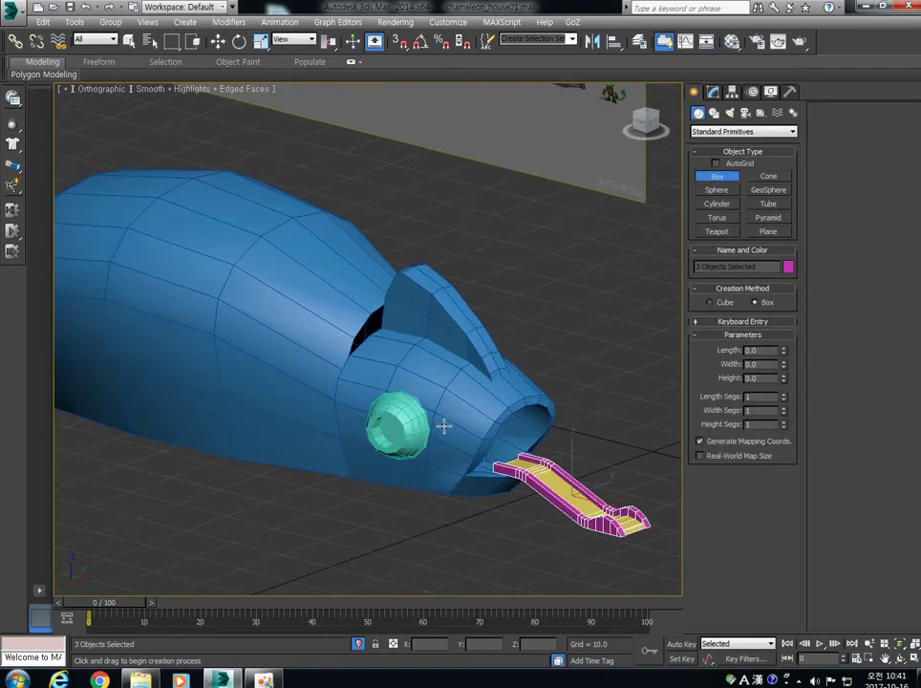
{"action": "key", "text": "f"}
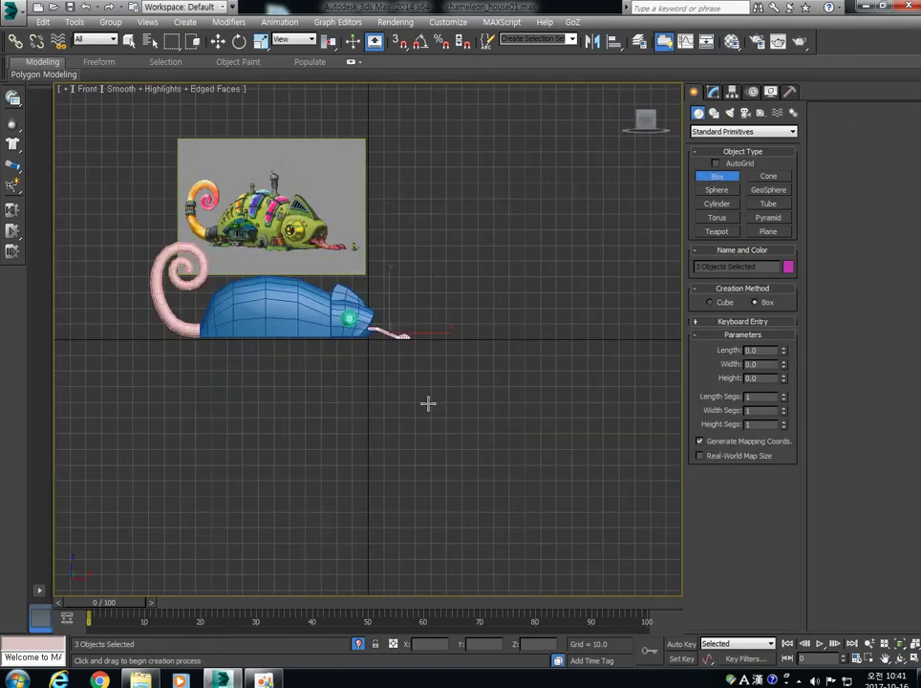
{"action": "scroll", "coordinate": [368, 342], "scroll_direction": "up", "scroll_amount": 5}
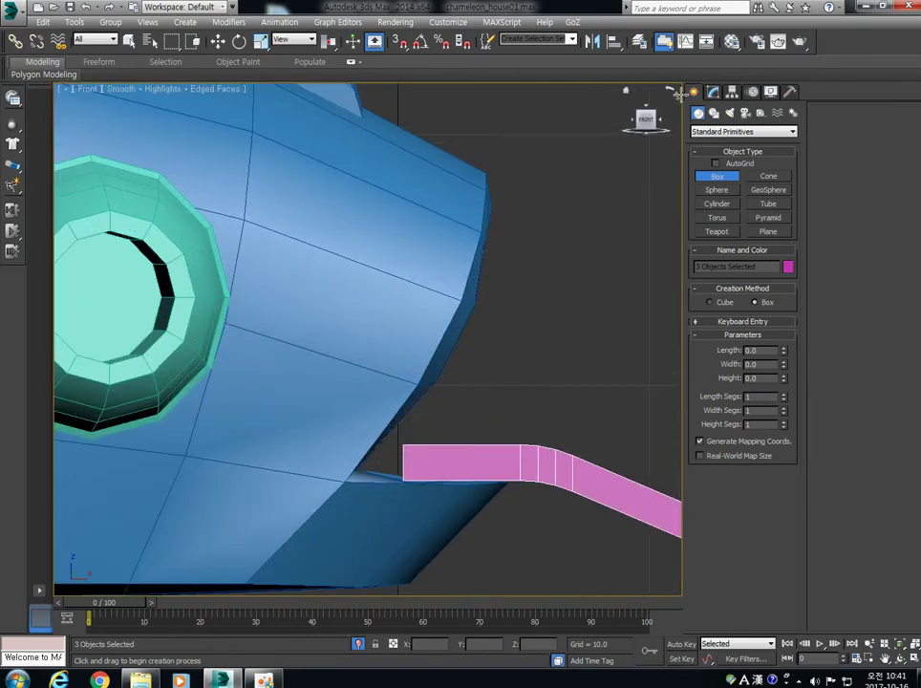
{"action": "left_click_drag", "start_coordinate": [461, 389], "coordinate": [513, 451]}
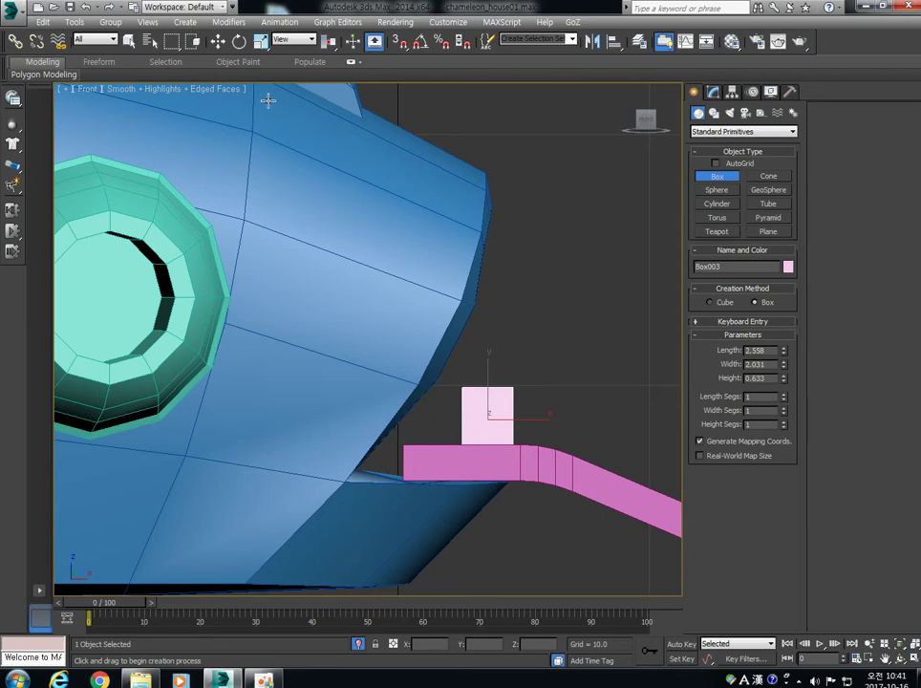
Move the new box along Y to about -38.2 so it lines up with the tongue's near side strip
{"action": "left_click", "coordinate": [221, 42]}
{"action": "middle_click_drag", "start_coordinate": [560, 405], "coordinate": [489, 426], "text": "alt"}
{"action": "scroll", "coordinate": [489, 426], "scroll_direction": "down", "scroll_amount": 5}
{"action": "scroll", "coordinate": [487, 423], "scroll_direction": "down", "scroll_amount": 5}
{"action": "left_click_drag", "start_coordinate": [541, 430], "coordinate": [426, 429]}
{"action": "key", "text": "l"}
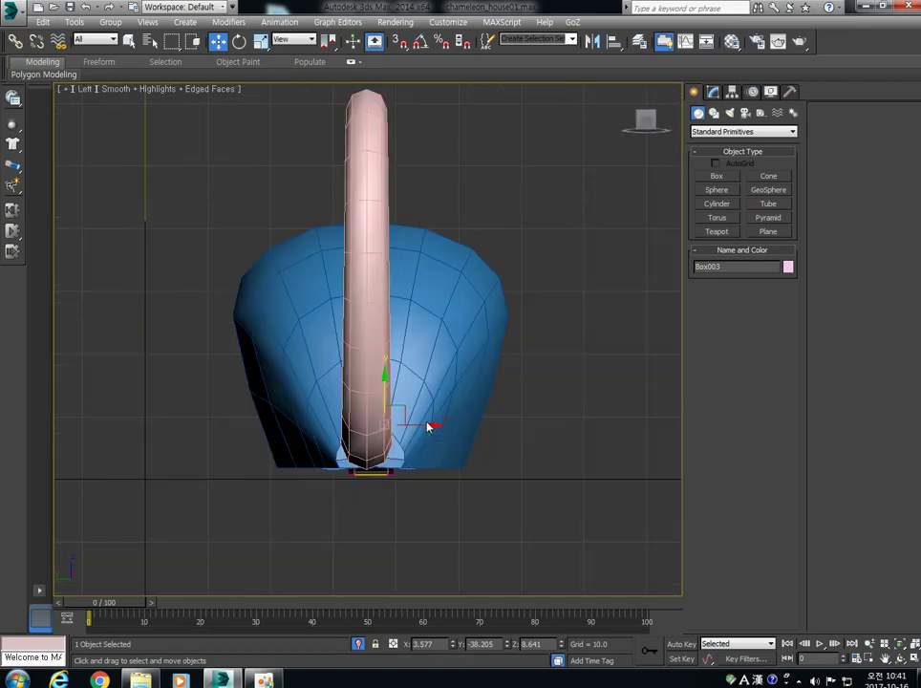
Convert the box to an Editable Poly and draw its upper vertices together to taper it into a narrow spike
{"action": "key", "text": "f"}
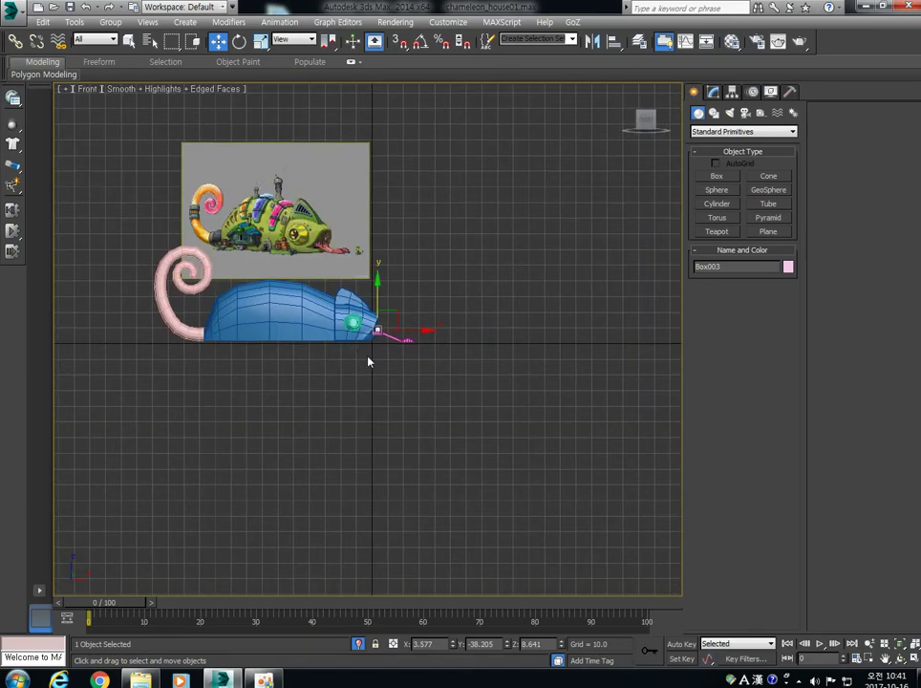
{"action": "scroll", "coordinate": [457, 387], "scroll_direction": "up", "scroll_amount": 6}
{"action": "scroll", "coordinate": [459, 387], "scroll_direction": "down", "scroll_amount": 1}
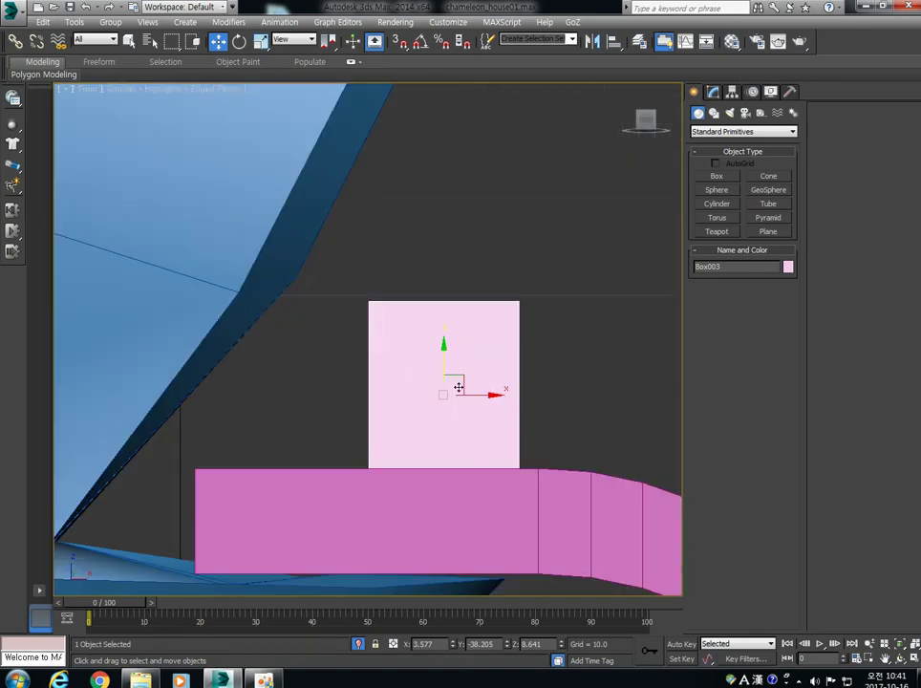
{"action": "right_click", "coordinate": [487, 329]}
{"action": "mouse_move", "coordinate": [544, 441]}
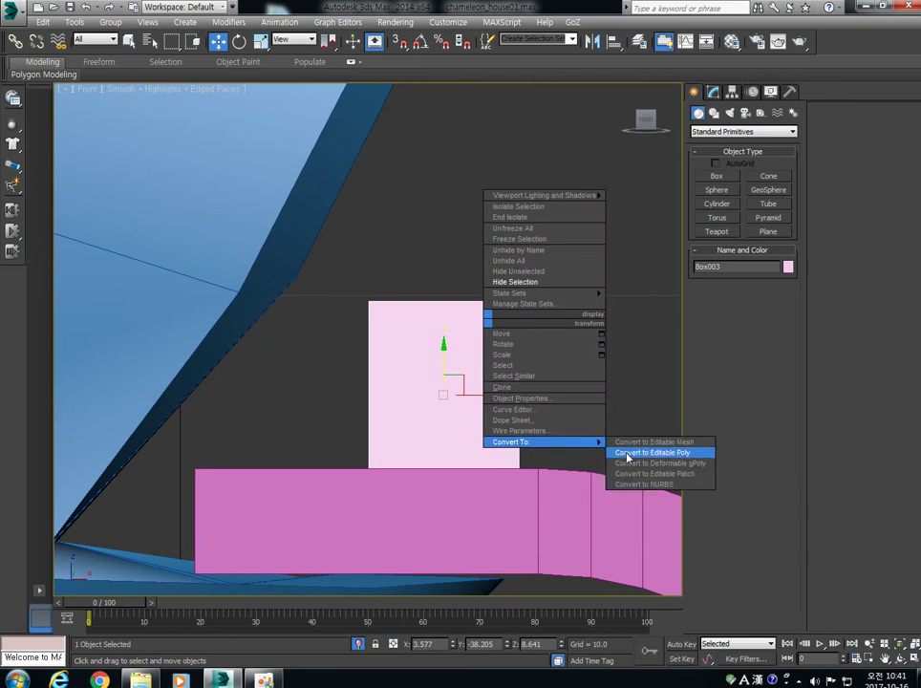
{"action": "left_click", "coordinate": [659, 450]}
{"action": "left_click", "coordinate": [709, 303]}
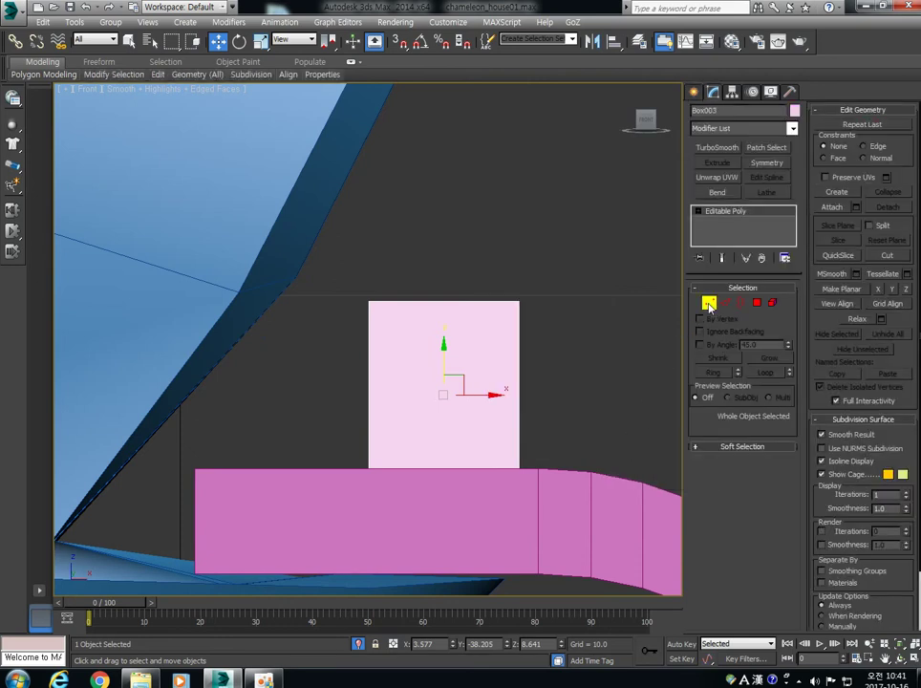
{"action": "left_click_drag", "start_coordinate": [350, 277], "coordinate": [478, 306]}
{"action": "left_click_drag", "start_coordinate": [484, 285], "coordinate": [444, 321]}
Raise the middle edge across the spike's tip about 0.09 to form a small peak
{"action": "left_click", "coordinate": [723, 304]}
{"action": "left_click", "coordinate": [443, 302]}
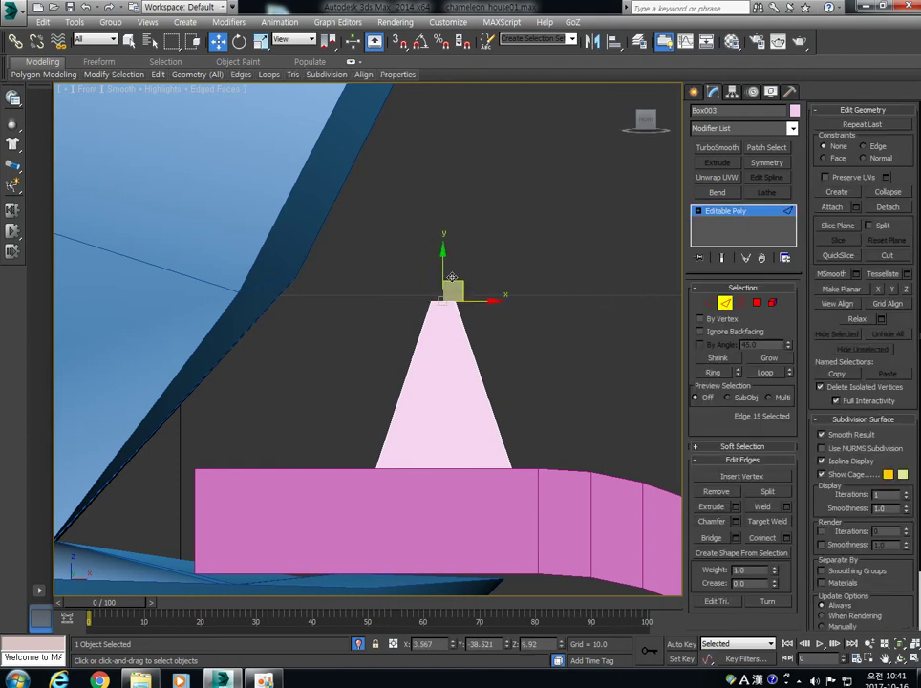
{"action": "left_click_drag", "start_coordinate": [443, 258], "coordinate": [444, 256]}
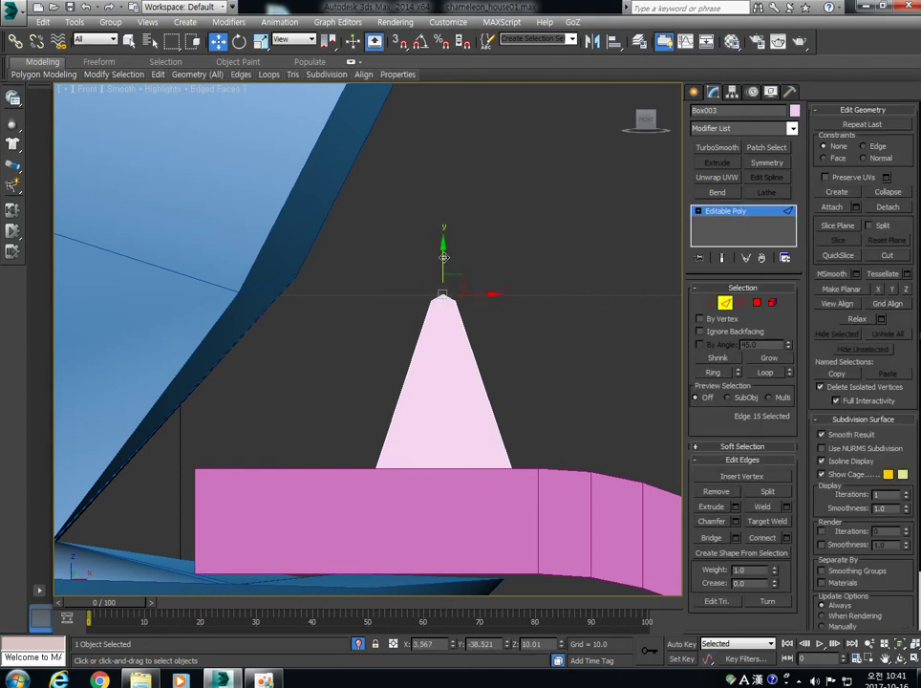
Narrow the spike's base vertices slightly, lower its six tip vertices to shorten it, and leave vertex editing
{"action": "left_click_drag", "start_coordinate": [342, 445], "coordinate": [431, 515]}
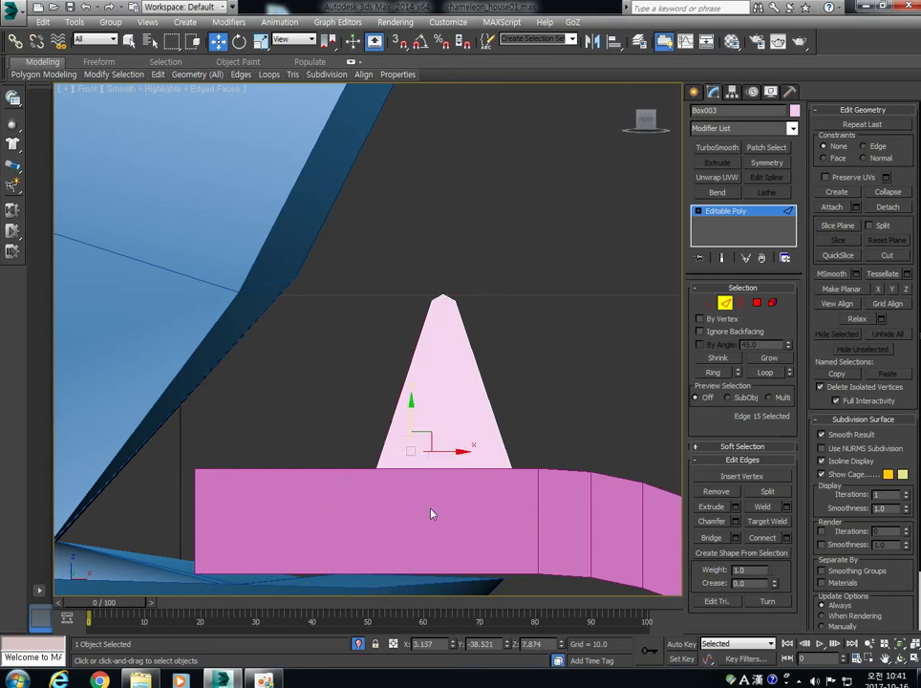
{"action": "key", "text": "1"}
{"action": "left_click_drag", "start_coordinate": [345, 466], "coordinate": [541, 488]}
{"action": "left_click_drag", "start_coordinate": [399, 263], "coordinate": [483, 320]}
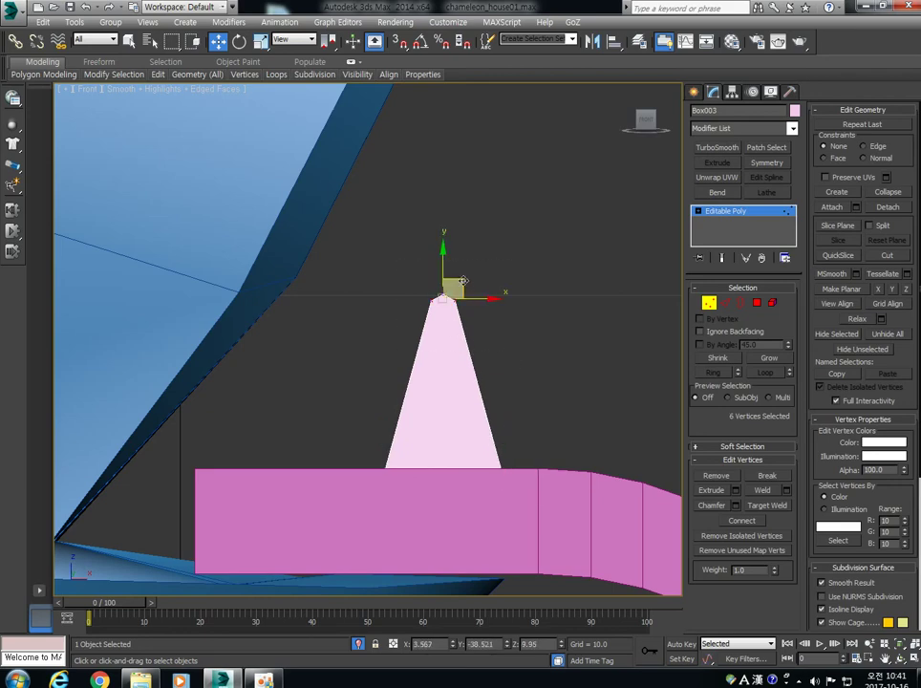
{"action": "left_click_drag", "start_coordinate": [463, 280], "coordinate": [459, 318]}
{"action": "left_click", "coordinate": [709, 303]}
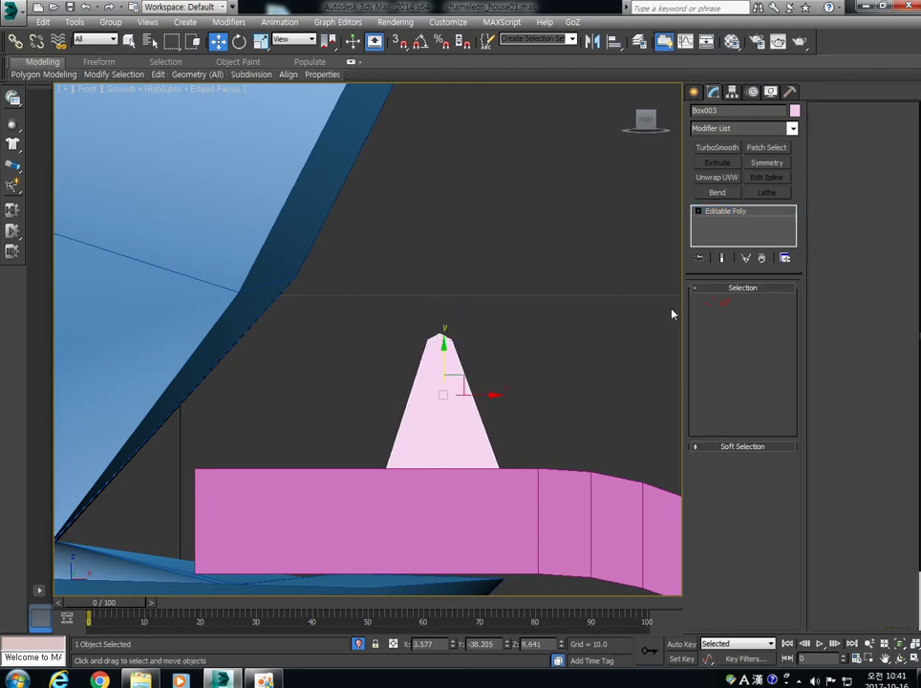
Move the spike to the strip's rear end inside the mouth and enlarge it, keeping its base on the strip
{"action": "middle_click_drag", "start_coordinate": [470, 454], "coordinate": [471, 432]}
{"action": "scroll", "coordinate": [471, 432], "scroll_direction": "down", "scroll_amount": 10}
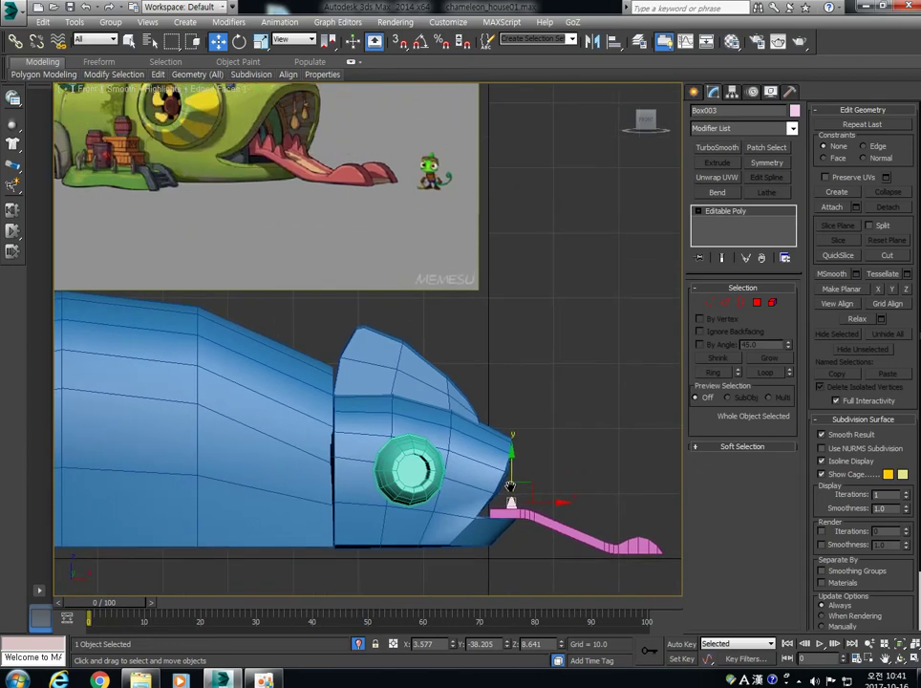
{"action": "scroll", "coordinate": [511, 487], "scroll_direction": "up", "scroll_amount": 3}
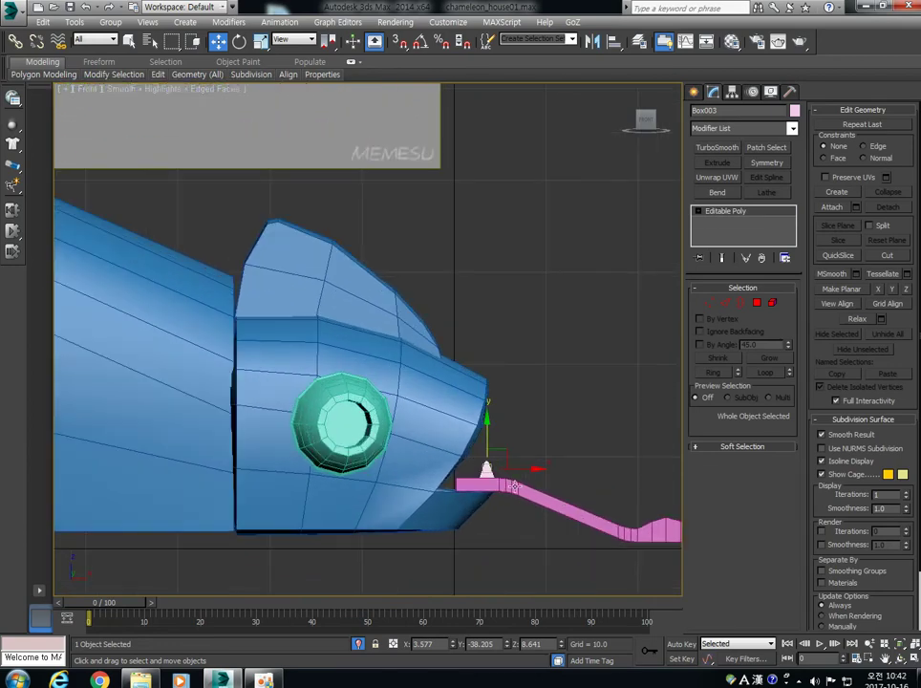
{"action": "scroll", "coordinate": [531, 487], "scroll_direction": "up", "scroll_amount": 5}
{"action": "left_click_drag", "start_coordinate": [471, 382], "coordinate": [391, 358]}
{"action": "key", "text": "r"}
{"action": "key", "text": "w"}
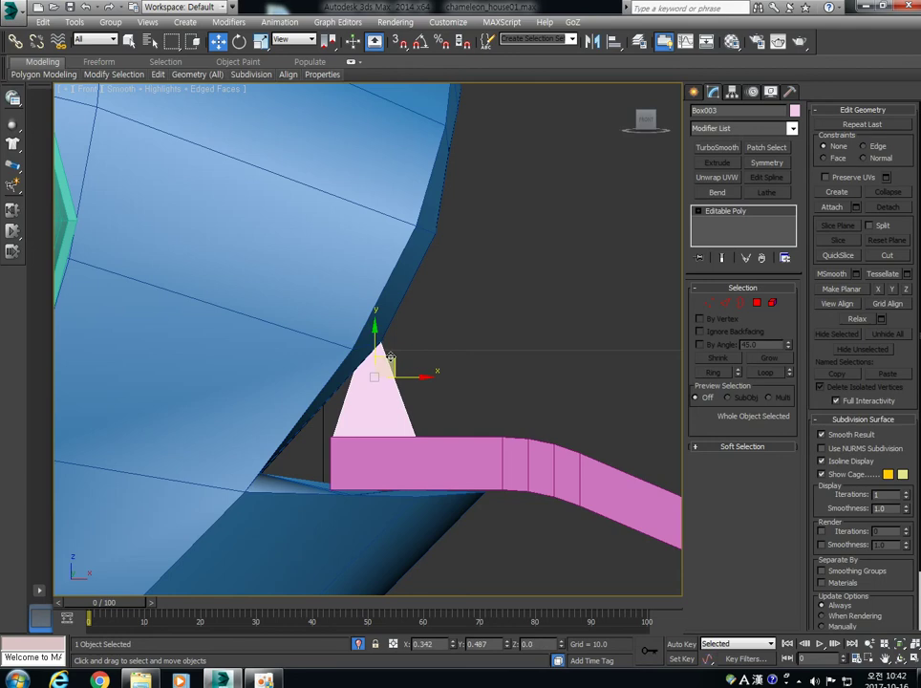
Shift the spike along Y to about -38.78 so it sits directly on the near side strip
{"action": "middle_click_drag", "start_coordinate": [391, 358], "coordinate": [413, 384], "text": "alt"}
{"action": "left_click_drag", "start_coordinate": [418, 364], "coordinate": [401, 369]}
{"action": "scroll", "coordinate": [401, 369], "scroll_direction": "down", "scroll_amount": 6}
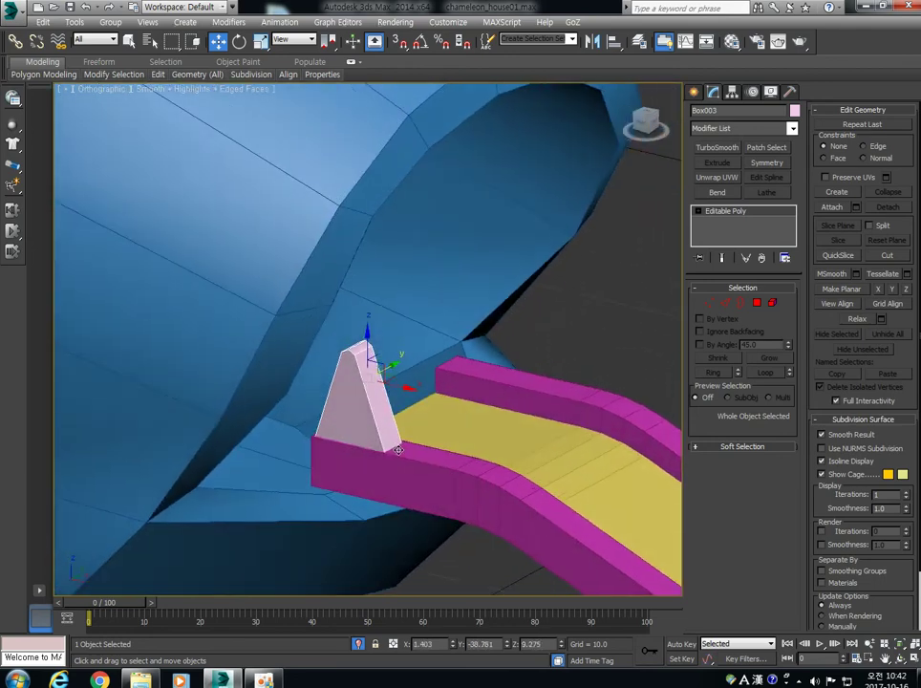
Make one copy of the spike about 2.53 forward along X and scale the copy uniformly to about 98 percent
{"action": "scroll", "coordinate": [389, 394], "scroll_direction": "up", "scroll_amount": 4}
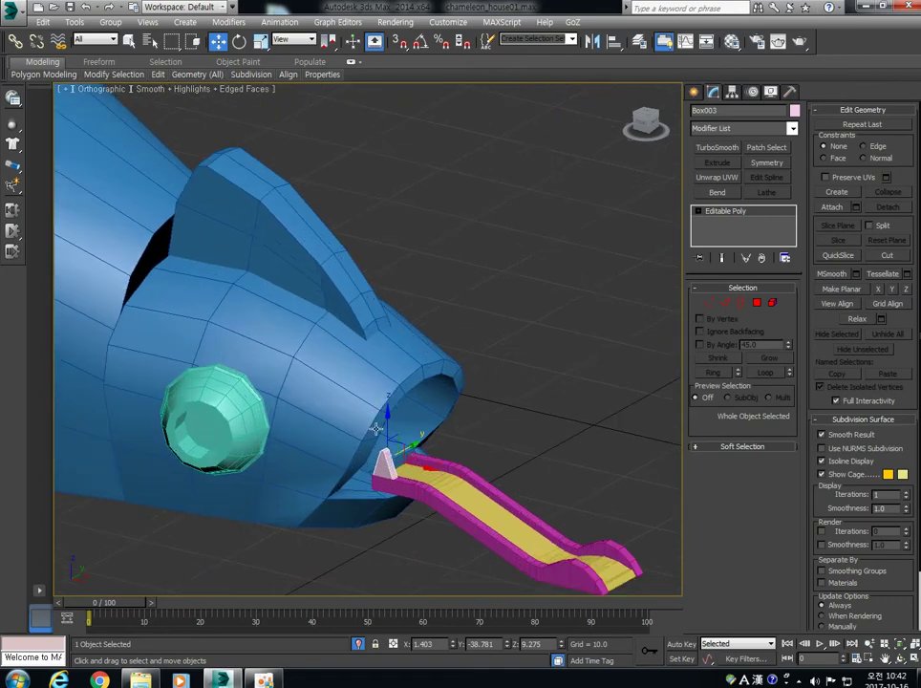
{"action": "scroll", "coordinate": [384, 449], "scroll_direction": "up", "scroll_amount": 2}
{"action": "scroll", "coordinate": [411, 501], "scroll_direction": "down", "scroll_amount": 7}
{"action": "scroll", "coordinate": [404, 475], "scroll_direction": "down", "scroll_amount": 2}
{"action": "middle_click_drag", "start_coordinate": [400, 501], "coordinate": [354, 326]}
{"action": "scroll", "coordinate": [354, 326], "scroll_direction": "up", "scroll_amount": 6}
{"action": "left_click_drag", "start_coordinate": [433, 365], "coordinate": [470, 369], "text": "shift"}
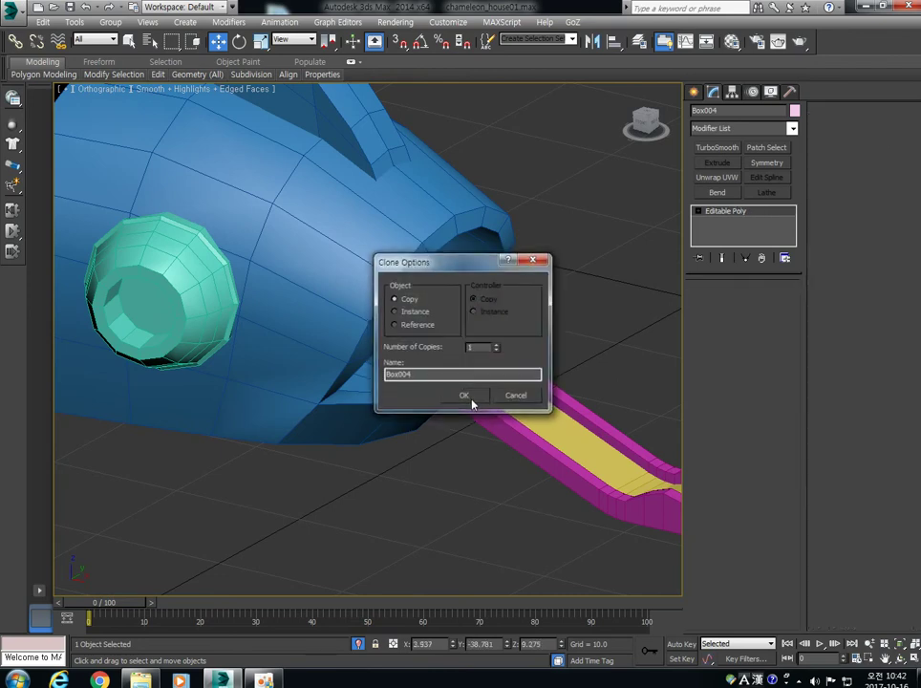
{"action": "left_click", "coordinate": [467, 396]}
{"action": "scroll", "coordinate": [438, 392], "scroll_direction": "up", "scroll_amount": 3}
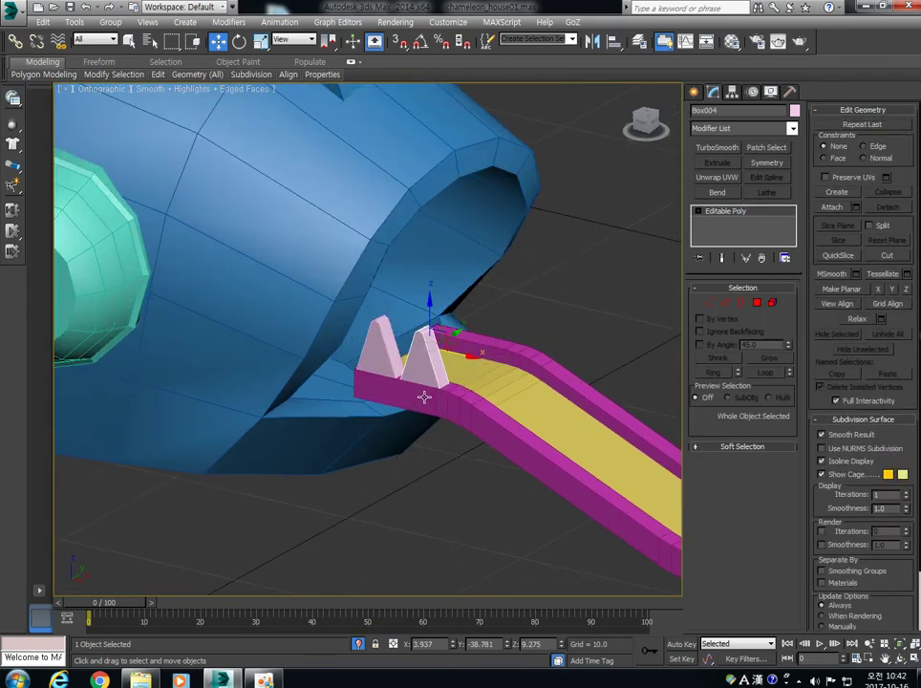
{"action": "key", "text": "r"}
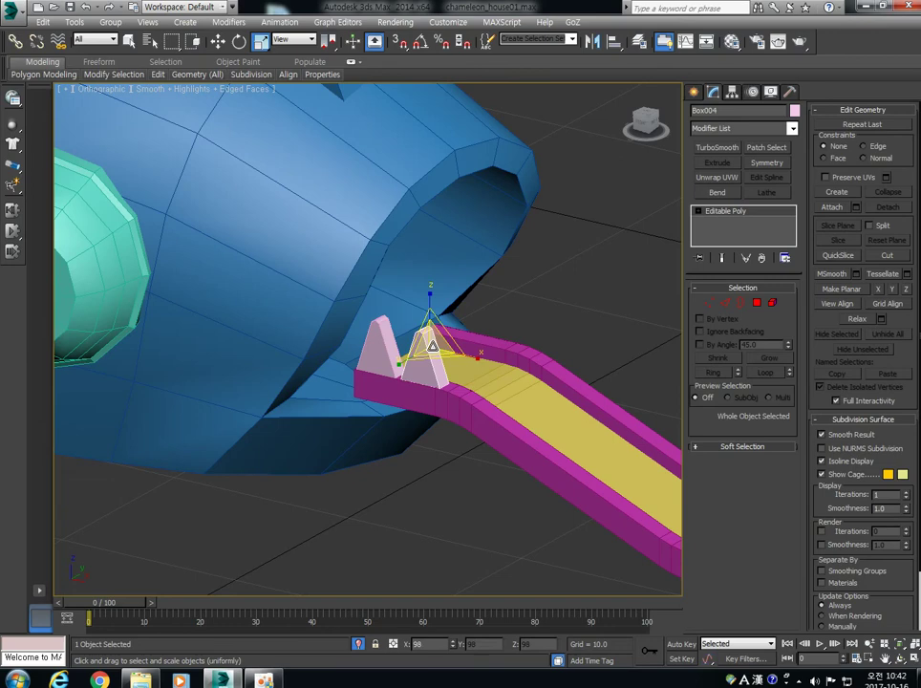
{"action": "key", "text": "w"}
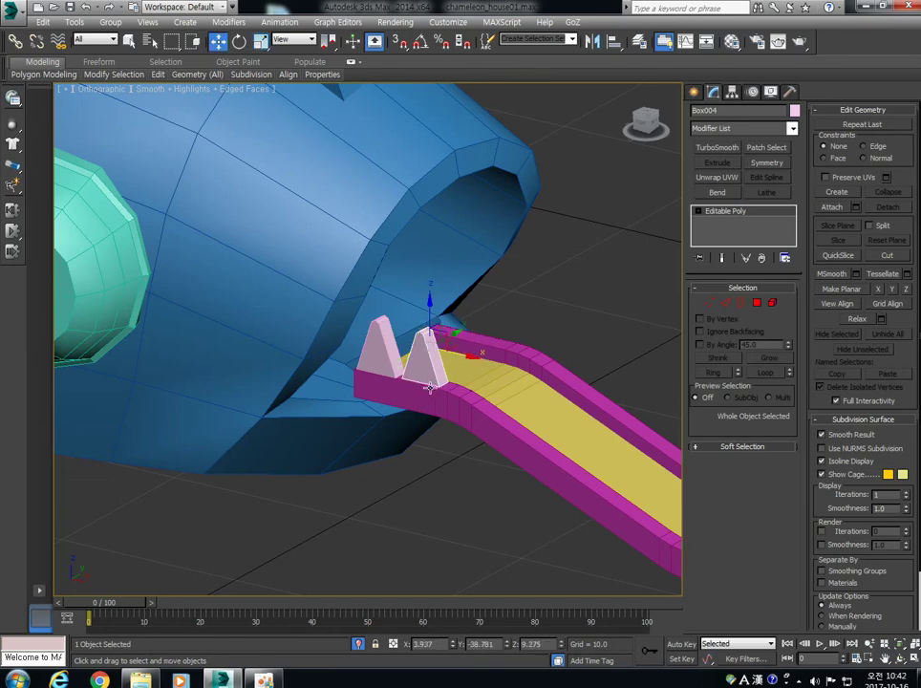
Copy the second spike about 2.32 forward along X, then lower the new one about 0.26 onto the strip's bend
{"action": "left_click_drag", "start_coordinate": [459, 353], "coordinate": [499, 373], "text": "shift"}
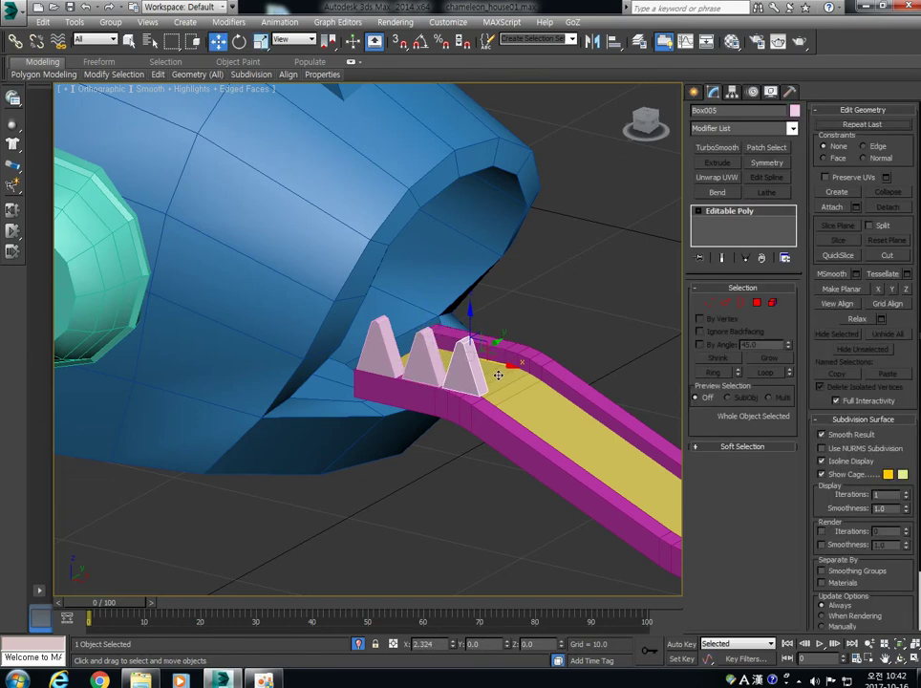
{"action": "left_click", "coordinate": [471, 395]}
{"action": "left_click_drag", "start_coordinate": [493, 354], "coordinate": [506, 371]}
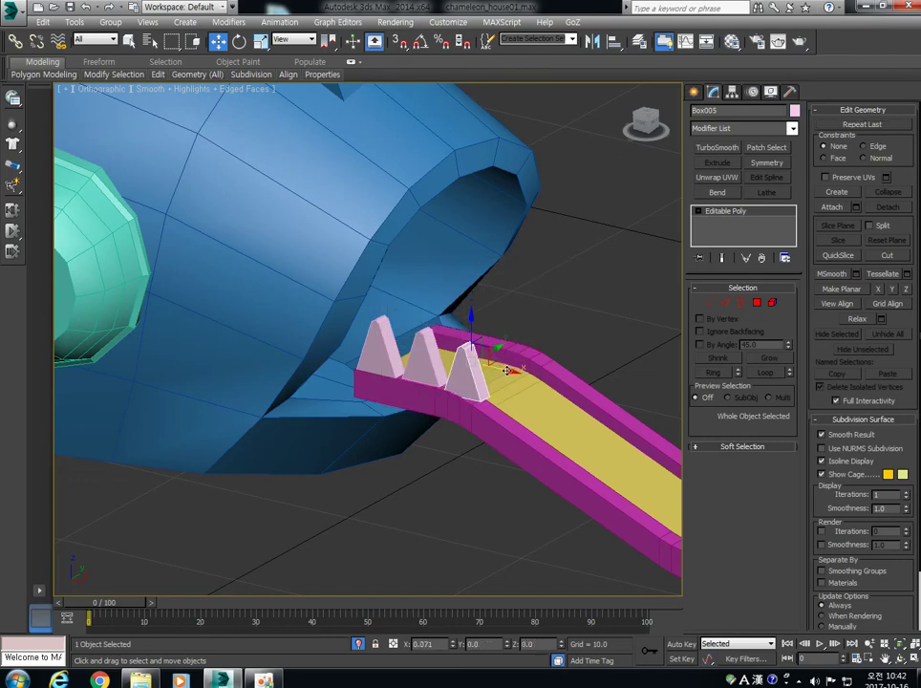
{"action": "key", "text": "f"}
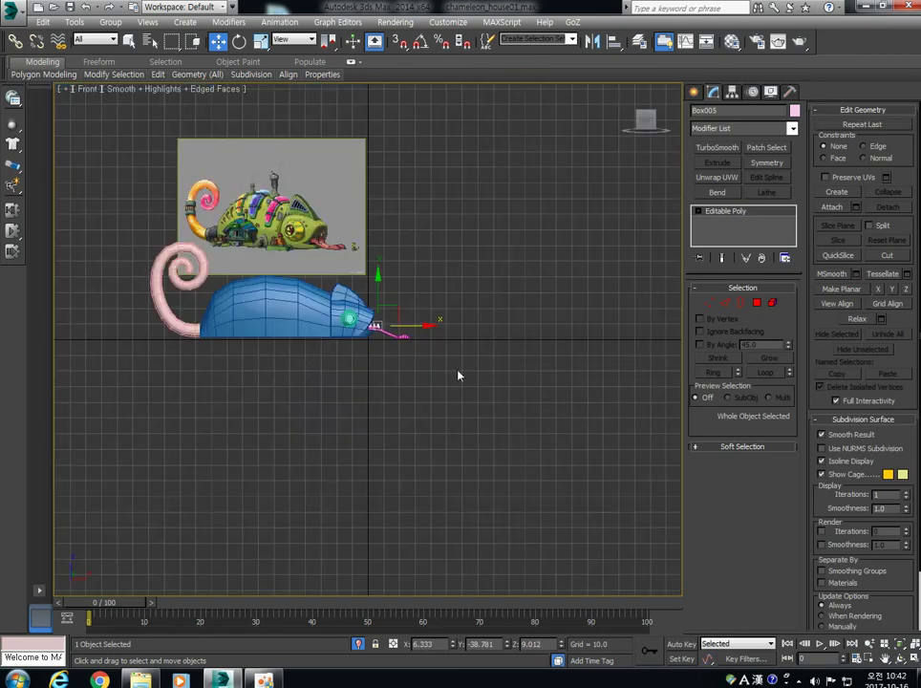
{"action": "scroll", "coordinate": [368, 318], "scroll_direction": "up", "scroll_amount": 10}
{"action": "scroll", "coordinate": [372, 319], "scroll_direction": "down", "scroll_amount": 8}
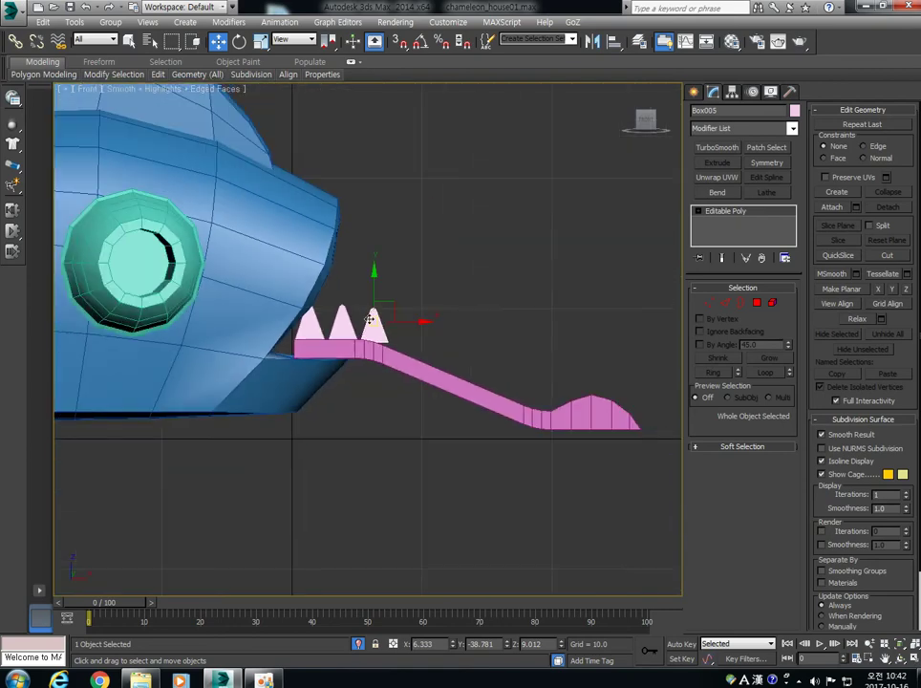
Rotate the frontmost spike forward so its base follows the downward slope of the strip's bend
{"action": "scroll", "coordinate": [373, 310], "scroll_direction": "up", "scroll_amount": 2}
{"action": "scroll", "coordinate": [378, 420], "scroll_direction": "up", "scroll_amount": 10}
{"action": "key", "text": "r"}
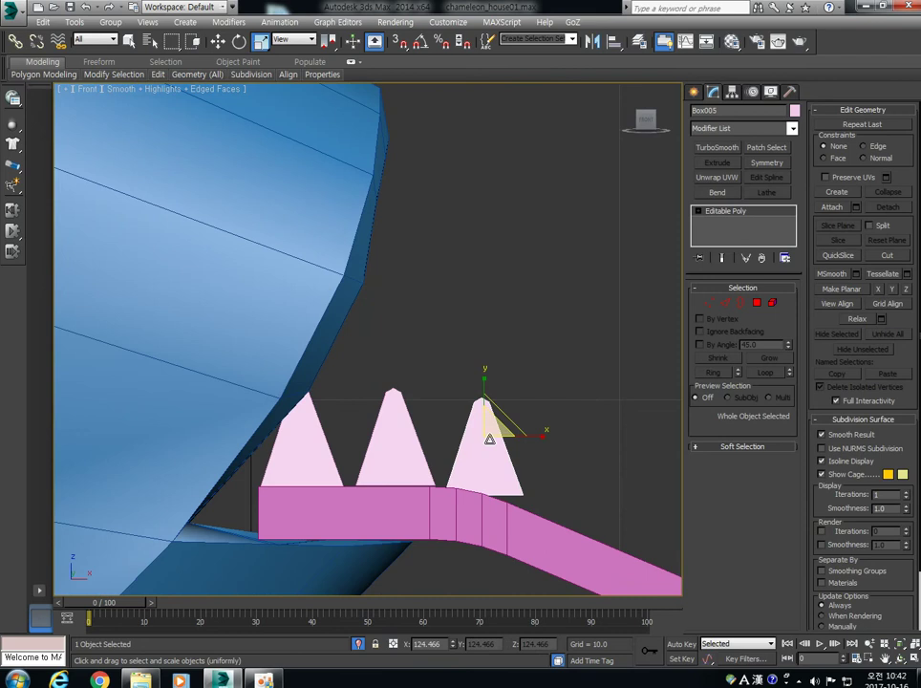
{"action": "key", "text": "w"}
{"action": "key", "text": "e"}
{"action": "left_click_drag", "start_coordinate": [516, 406], "coordinate": [516, 430]}
{"action": "key", "text": "w"}
Move the middle spike about 0.4 forward along X and rotate it about 5 degrees
{"action": "left_click", "coordinate": [405, 433]}
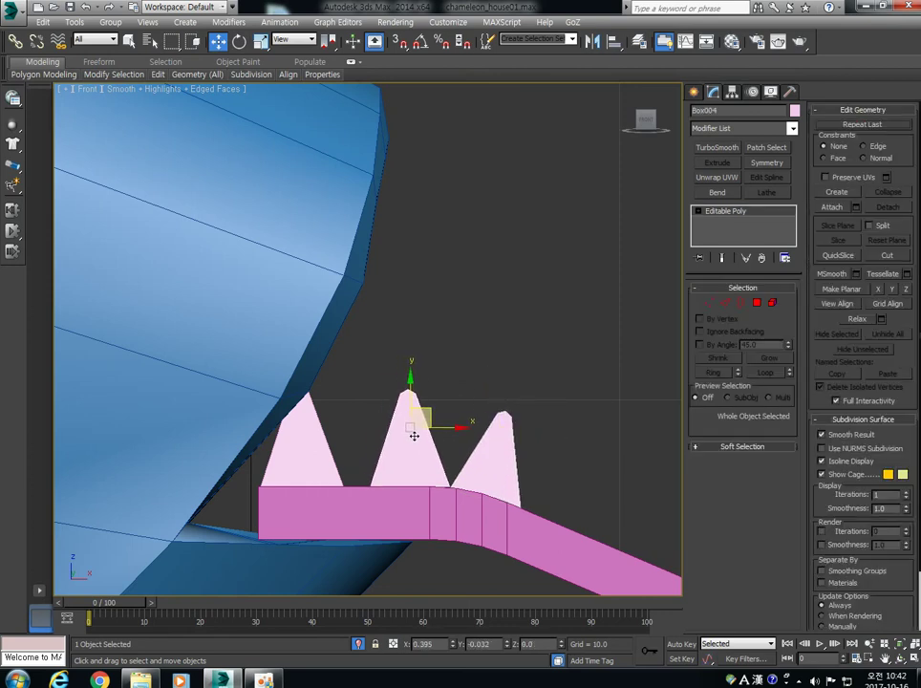
{"action": "key", "text": "e"}
{"action": "left_click_drag", "start_coordinate": [413, 436], "coordinate": [451, 412]}
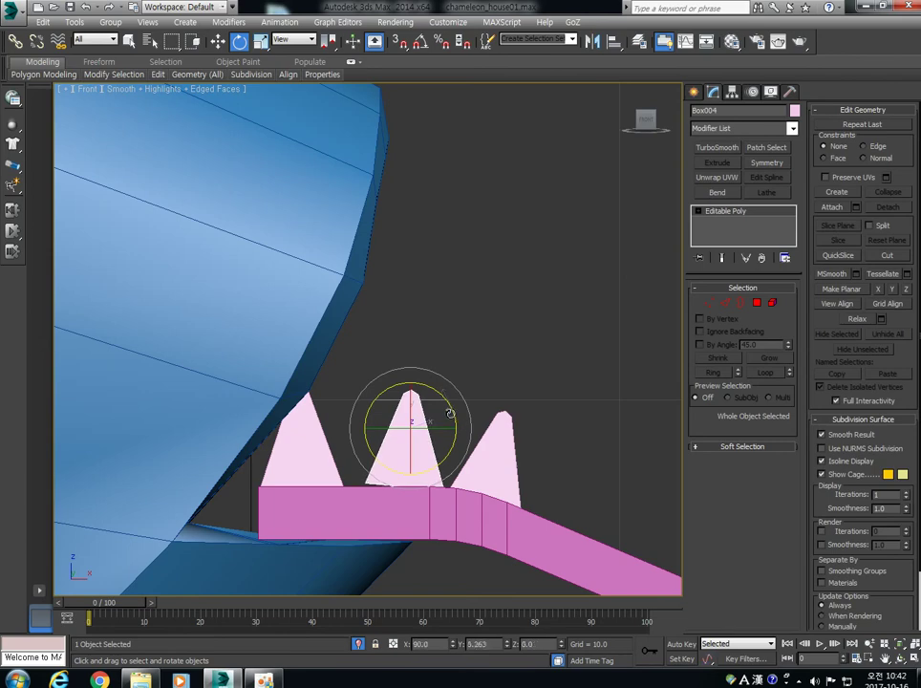
{"action": "key", "text": "q"}
Reposition the three spikes along the strip so they are roughly evenly spaced with their bases seated on it
{"action": "key", "text": "w"}
{"action": "left_click_drag", "start_coordinate": [429, 417], "coordinate": [443, 422]}
{"action": "left_click_drag", "start_coordinate": [494, 446], "coordinate": [512, 452]}
{"action": "left_click_drag", "start_coordinate": [313, 457], "coordinate": [334, 457]}
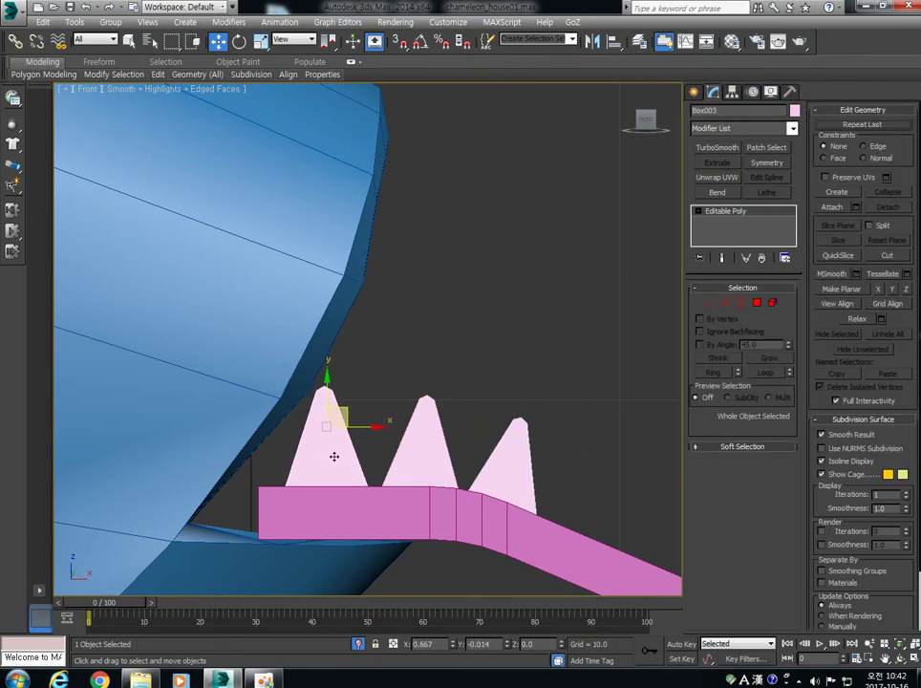
{"action": "left_click_drag", "start_coordinate": [411, 473], "coordinate": [403, 471]}
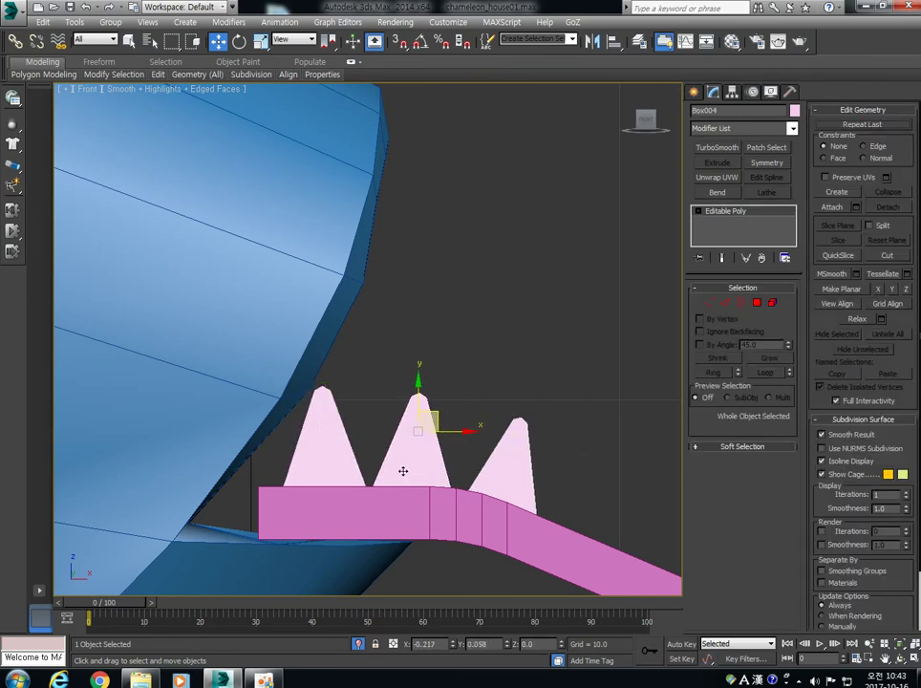
{"action": "left_click_drag", "start_coordinate": [498, 492], "coordinate": [497, 485]}
{"action": "left_click_drag", "start_coordinate": [409, 463], "coordinate": [406, 460]}
{"action": "left_click_drag", "start_coordinate": [335, 462], "coordinate": [320, 461]}
{"action": "left_click", "coordinate": [400, 467]}
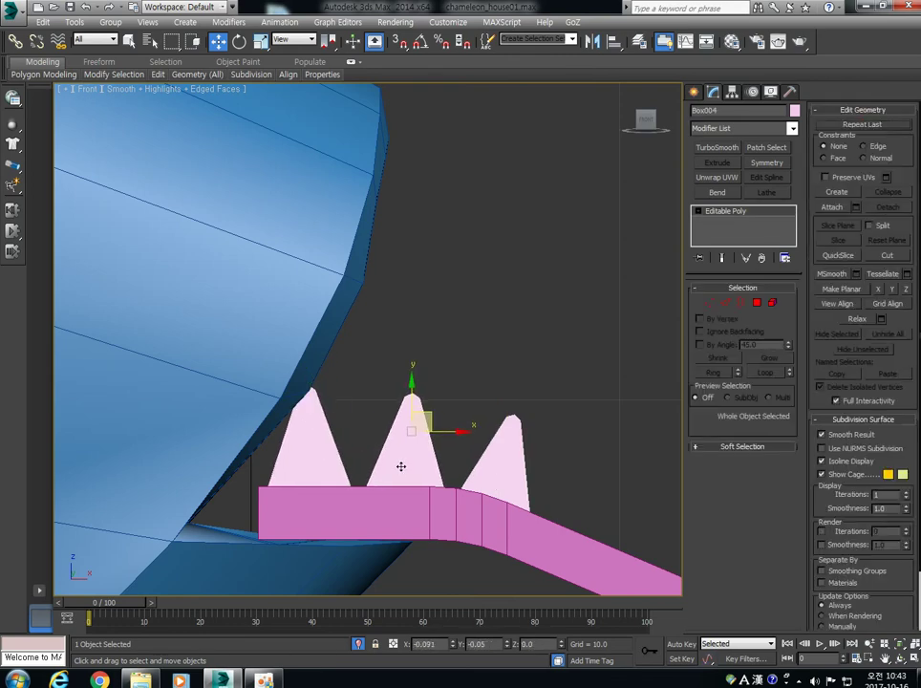
Select all three spikes and copy them about 6.18 along Y onto the opposite side strip
{"action": "left_click", "coordinate": [498, 469]}
{"action": "middle_click_drag", "start_coordinate": [498, 470], "coordinate": [293, 455], "text": "alt"}
{"action": "scroll", "coordinate": [432, 485], "scroll_direction": "down", "scroll_amount": 5}
{"action": "scroll", "coordinate": [300, 451], "scroll_direction": "up", "scroll_amount": 5}
{"action": "left_click", "coordinate": [366, 376], "text": "ctrl"}
{"action": "left_click", "coordinate": [334, 331], "text": "ctrl"}
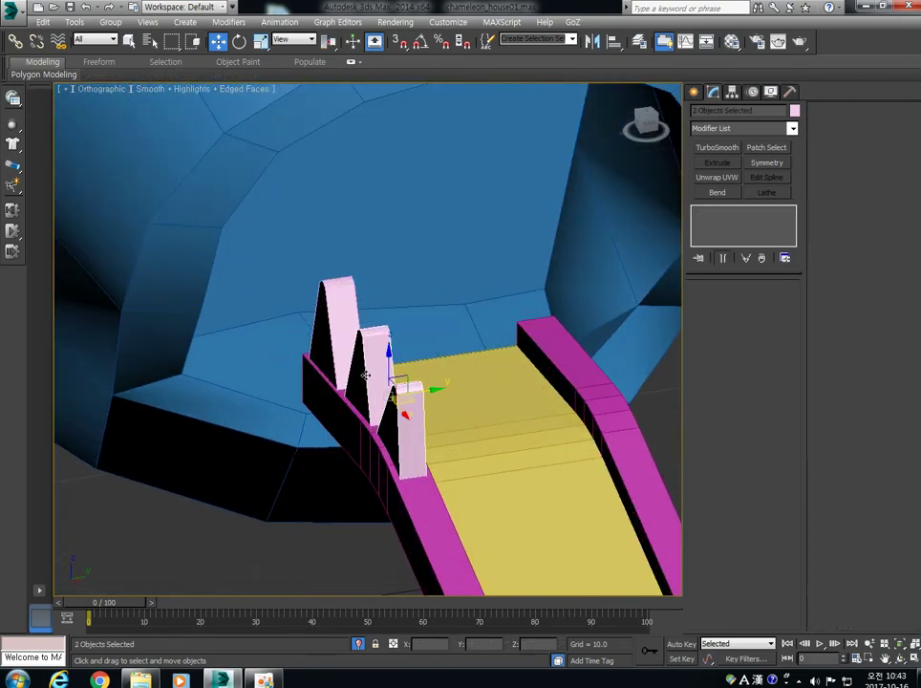
{"action": "mouse_move", "coordinate": [418, 421]}
{"action": "middle_mouse_down", "text": "alt"}
{"action": "mouse_move", "coordinate": [382, 433]}
{"action": "mouse_move", "coordinate": [413, 399]}
{"action": "middle_mouse_up", "text": "alt"}
{"action": "mouse_move", "coordinate": [421, 372]}
{"action": "left_mouse_down", "text": "shift"}
{"action": "mouse_move", "coordinate": [525, 393]}
{"action": "mouse_move", "coordinate": [617, 387]}
{"action": "mouse_move", "coordinate": [643, 399]}
{"action": "left_mouse_up", "text": "shift"}
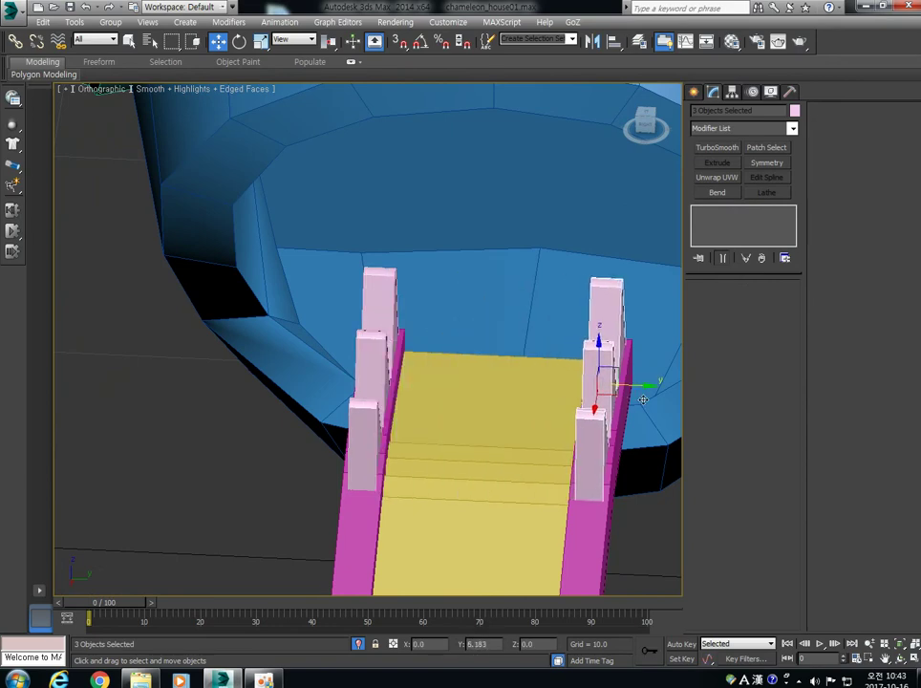
{"action": "left_click", "coordinate": [464, 395]}
Shorten the three tongue pieces together along X, then shift them about 1.49 back into the mouth
{"action": "scroll", "coordinate": [432, 432], "scroll_direction": "down", "scroll_amount": 5}
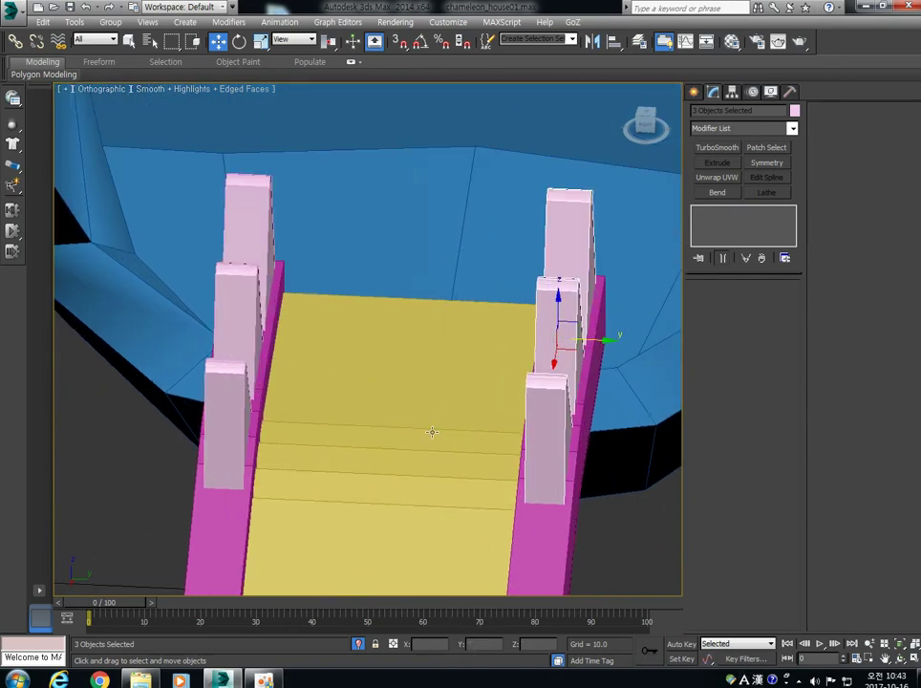
{"action": "middle_click_drag", "start_coordinate": [433, 432], "coordinate": [472, 423], "text": "alt"}
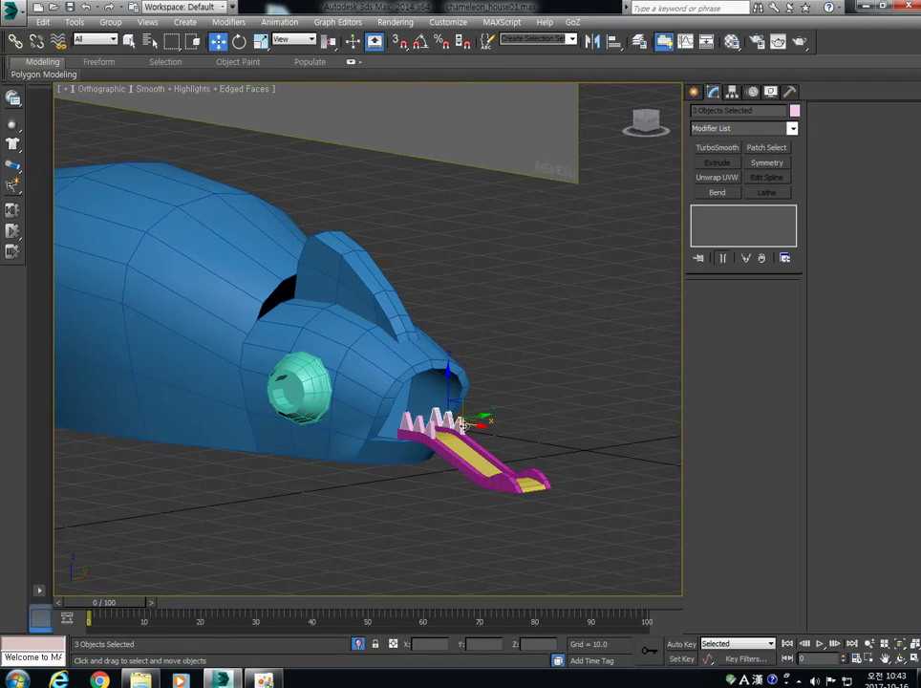
{"action": "key", "text": "p"}
{"action": "scroll", "coordinate": [419, 457], "scroll_direction": "down", "scroll_amount": 5}
{"action": "middle_click_drag", "start_coordinate": [411, 461], "coordinate": [444, 450], "text": "alt"}
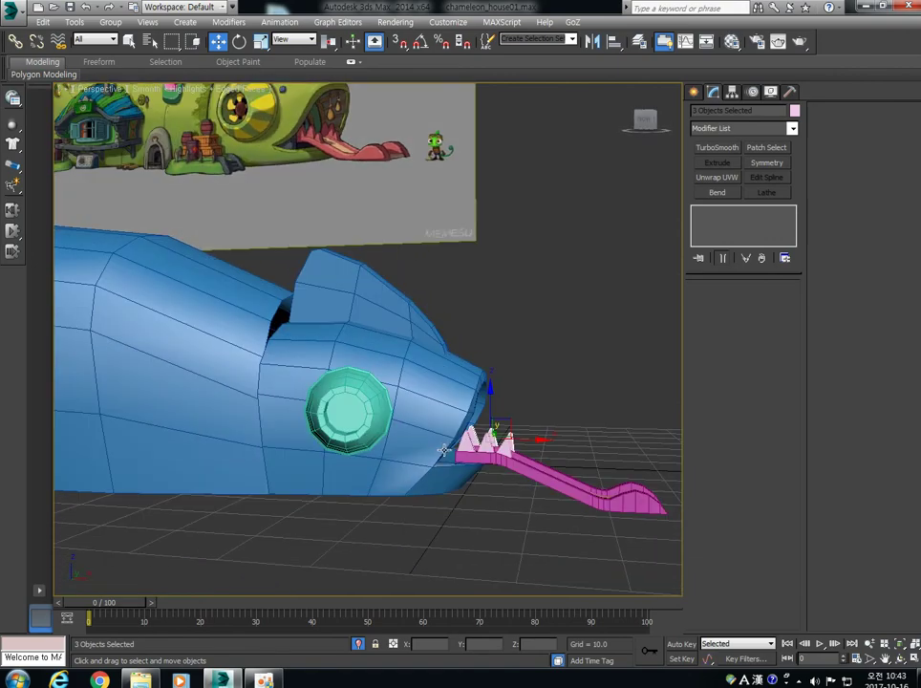
{"action": "key", "text": "l"}
{"action": "key", "text": "f"}
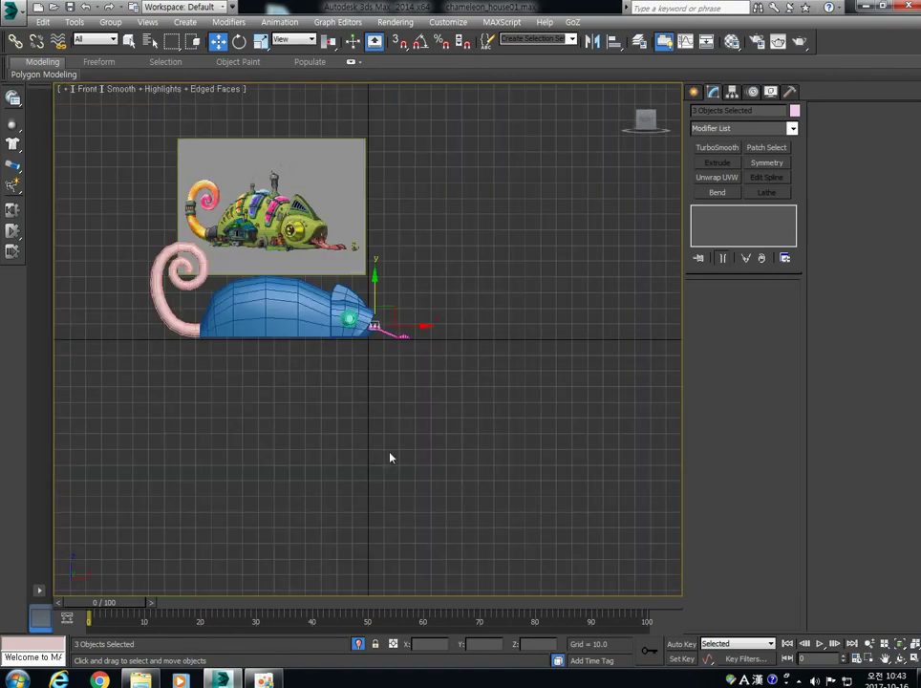
{"action": "scroll", "coordinate": [391, 457], "scroll_direction": "up", "scroll_amount": 6}
{"action": "left_click_drag", "start_coordinate": [604, 298], "coordinate": [493, 387]}
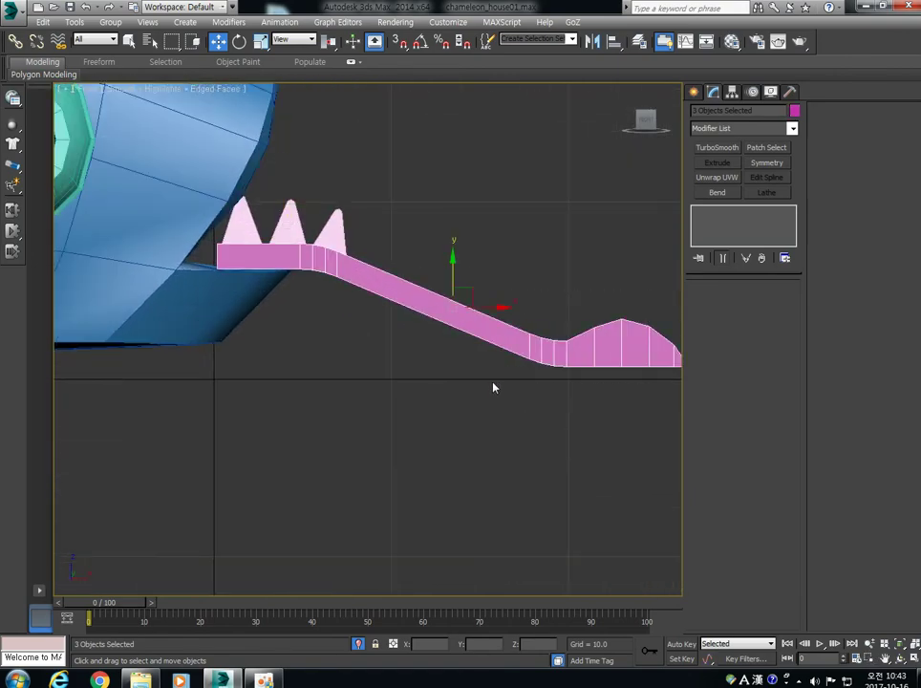
{"action": "left_click", "coordinate": [261, 40]}
{"action": "middle_click_drag", "start_coordinate": [507, 300], "coordinate": [441, 298]}
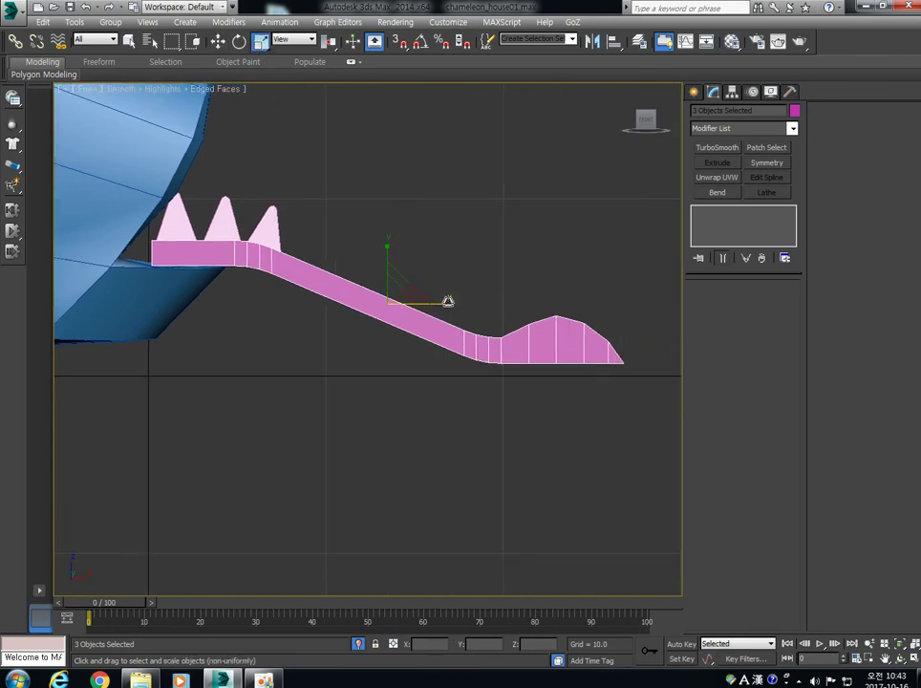
{"action": "left_click_drag", "start_coordinate": [443, 301], "coordinate": [404, 304]}
{"action": "key", "text": "w"}
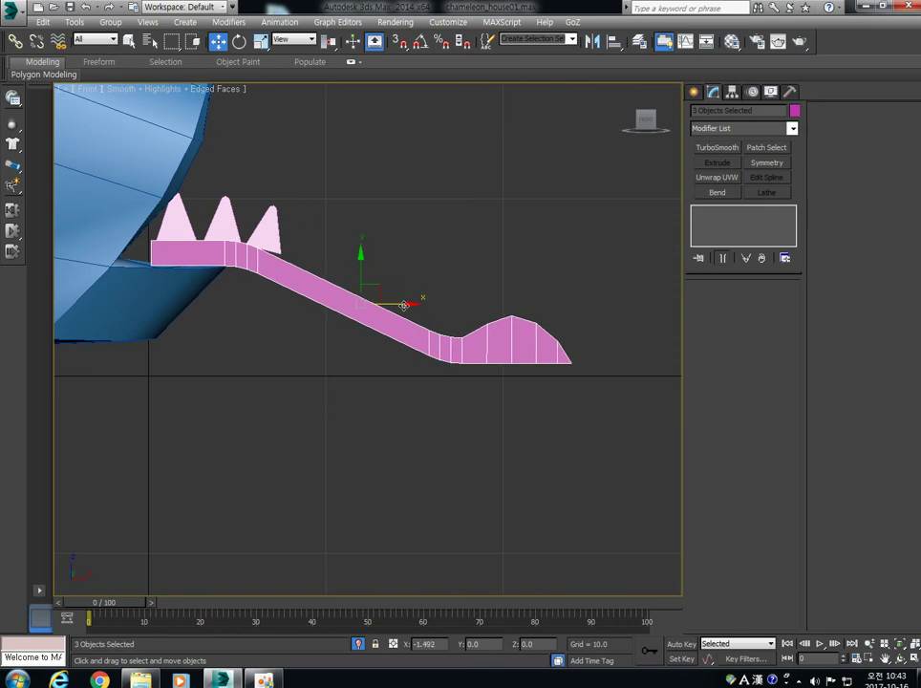
Move the frontmost pair of spikes slightly back and down so they sit on the shortened strips' bend
{"action": "left_click", "coordinate": [277, 232]}
{"action": "middle_click_drag", "start_coordinate": [277, 232], "coordinate": [366, 287]}
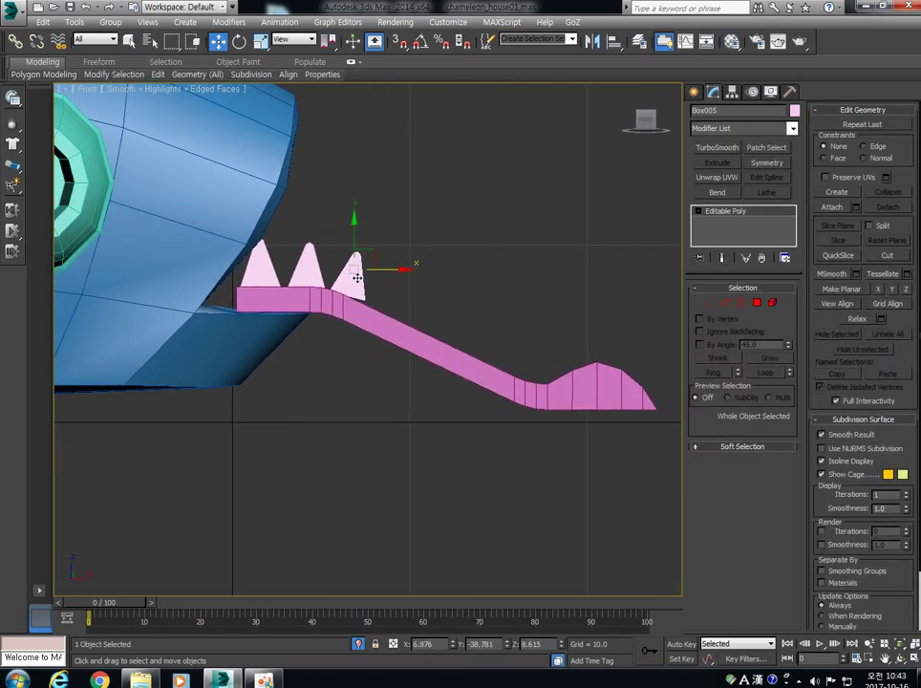
{"action": "left_click_drag", "start_coordinate": [420, 251], "coordinate": [368, 258]}
{"action": "left_click_drag", "start_coordinate": [305, 259], "coordinate": [326, 246]}
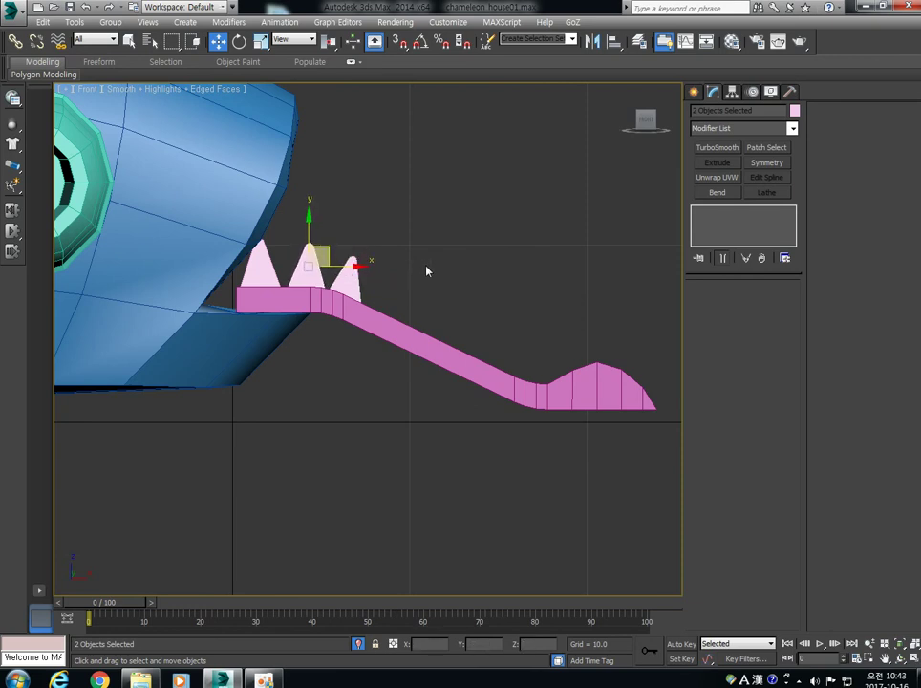
{"action": "left_click", "coordinate": [396, 335]}
Examine the tongue, teeth and whole chameleon body from several angles against the reference image
{"action": "scroll", "coordinate": [402, 353], "scroll_direction": "down", "scroll_amount": 4}
{"action": "middle_click_drag", "start_coordinate": [397, 346], "coordinate": [376, 344], "text": "alt"}
{"action": "key", "text": "p"}
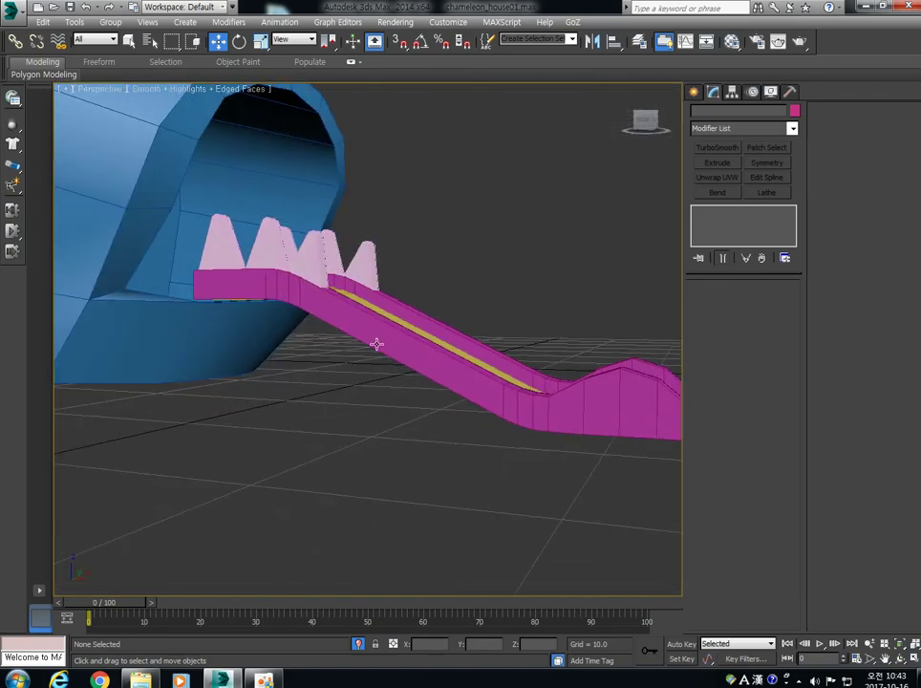
{"action": "scroll", "coordinate": [377, 344], "scroll_direction": "down", "scroll_amount": 4}
{"action": "middle_click_drag", "start_coordinate": [310, 350], "coordinate": [403, 425]}
{"action": "scroll", "coordinate": [415, 413], "scroll_direction": "down", "scroll_amount": 7}
{"action": "scroll", "coordinate": [380, 432], "scroll_direction": "up", "scroll_amount": 6}
{"action": "scroll", "coordinate": [379, 433], "scroll_direction": "down", "scroll_amount": 4}
{"action": "scroll", "coordinate": [379, 433], "scroll_direction": "up", "scroll_amount": 3}
{"action": "scroll", "coordinate": [408, 428], "scroll_direction": "up", "scroll_amount": 2}
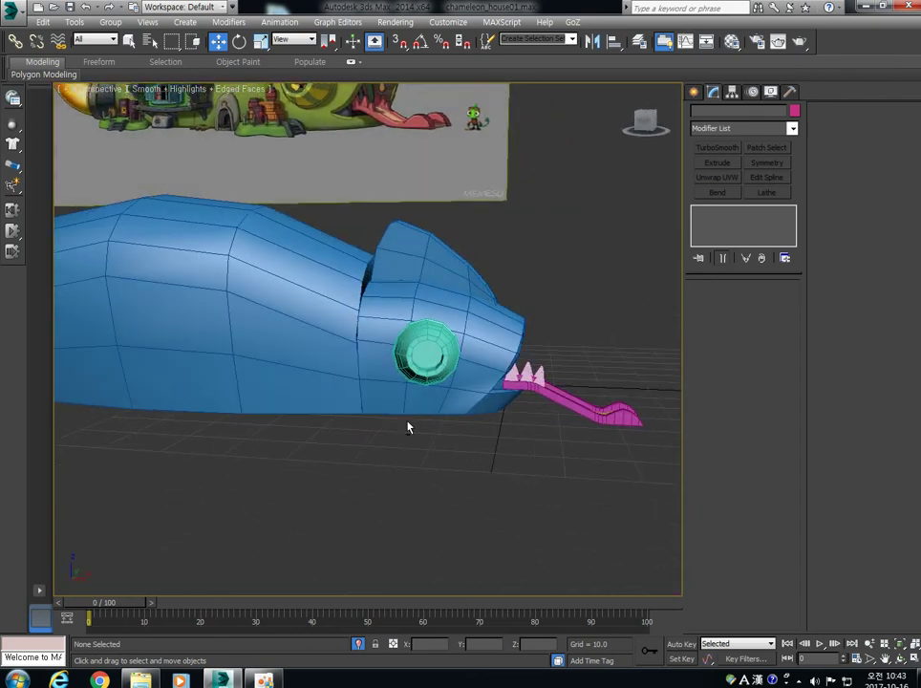
{"action": "middle_click_drag", "start_coordinate": [320, 363], "coordinate": [363, 388], "text": "alt"}
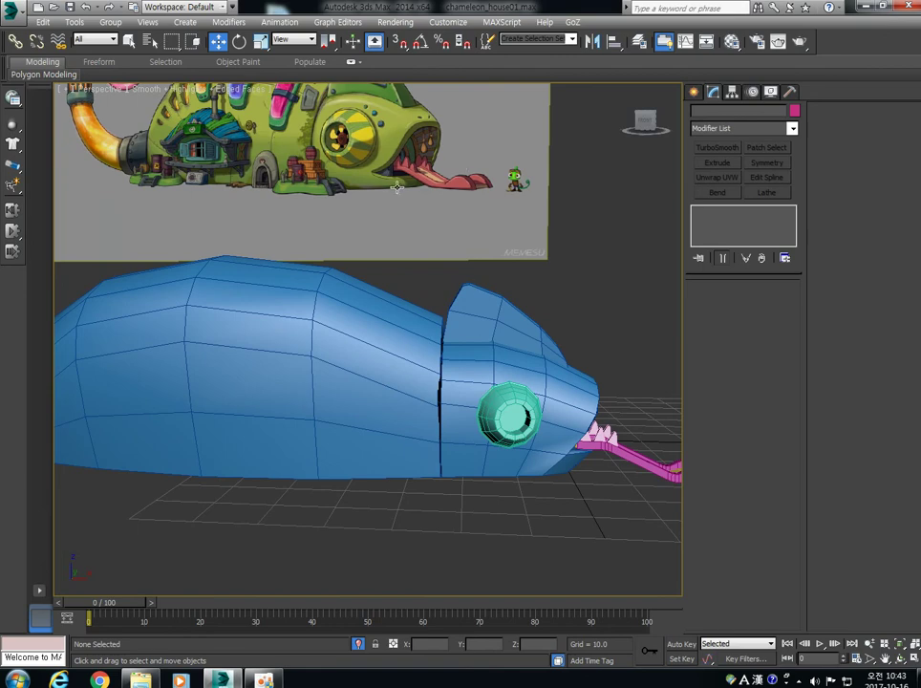
{"action": "scroll", "coordinate": [421, 339], "scroll_direction": "up", "scroll_amount": 3}
{"action": "scroll", "coordinate": [373, 376], "scroll_direction": "up", "scroll_amount": 2}
{"action": "middle_click_drag", "start_coordinate": [372, 377], "coordinate": [327, 360]}
{"action": "mouse_move", "coordinate": [368, 407]}
{"action": "middle_mouse_down", "text": "alt"}
{"action": "mouse_move", "coordinate": [348, 395]}
{"action": "mouse_move", "coordinate": [366, 438]}
{"action": "mouse_move", "coordinate": [383, 405]}
{"action": "middle_mouse_up", "text": "alt"}
{"action": "scroll", "coordinate": [348, 395], "scroll_direction": "down", "scroll_amount": 4}
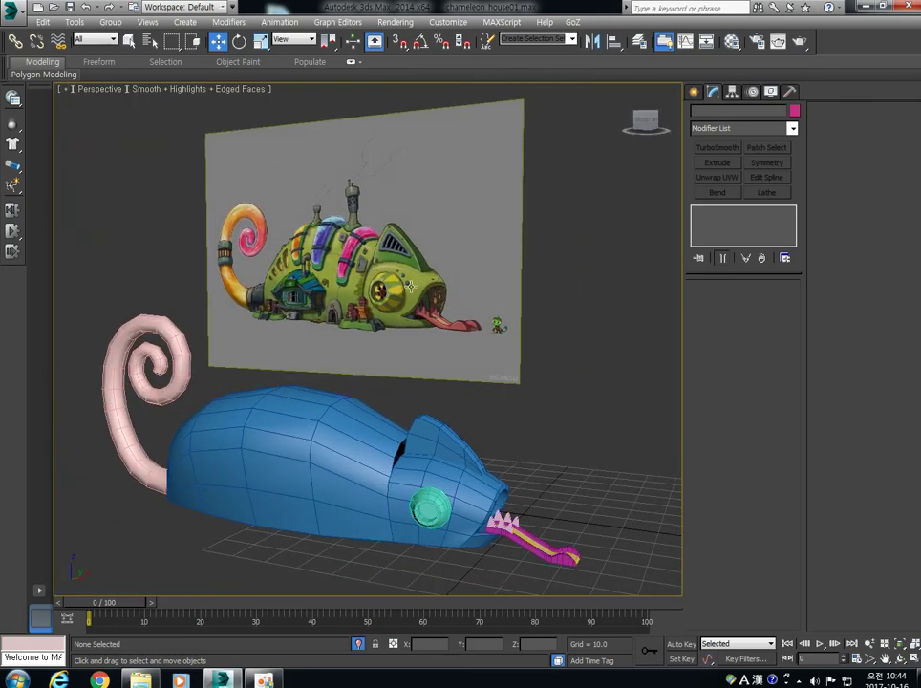
{"action": "mouse_move", "coordinate": [267, 283]}
{"action": "middle_mouse_down", "text": "alt"}
{"action": "mouse_move", "coordinate": [323, 369]}
{"action": "mouse_move", "coordinate": [339, 364]}
{"action": "mouse_move", "coordinate": [274, 300]}
{"action": "middle_mouse_up", "text": "alt"}
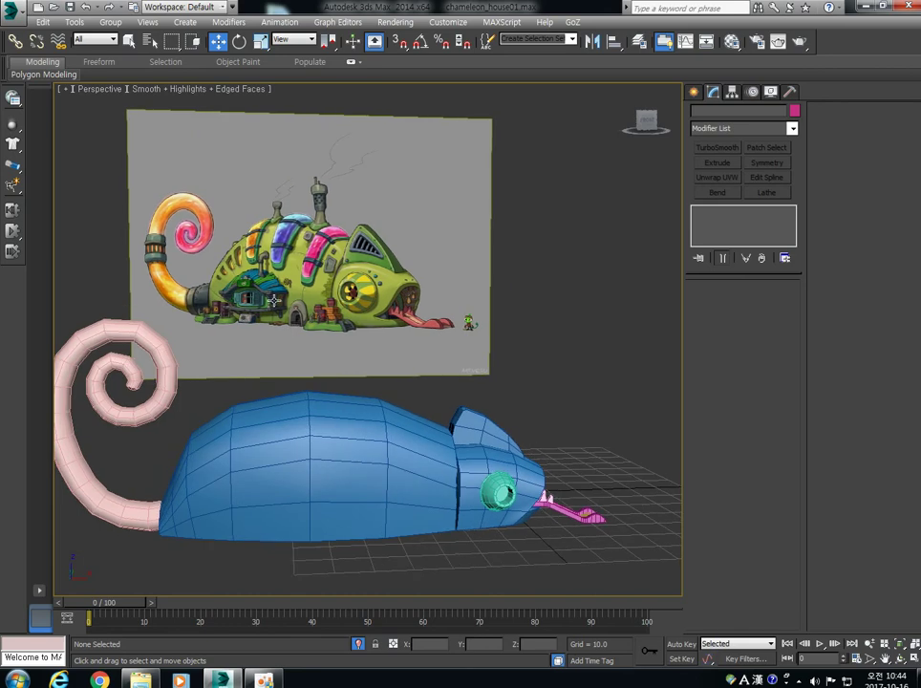